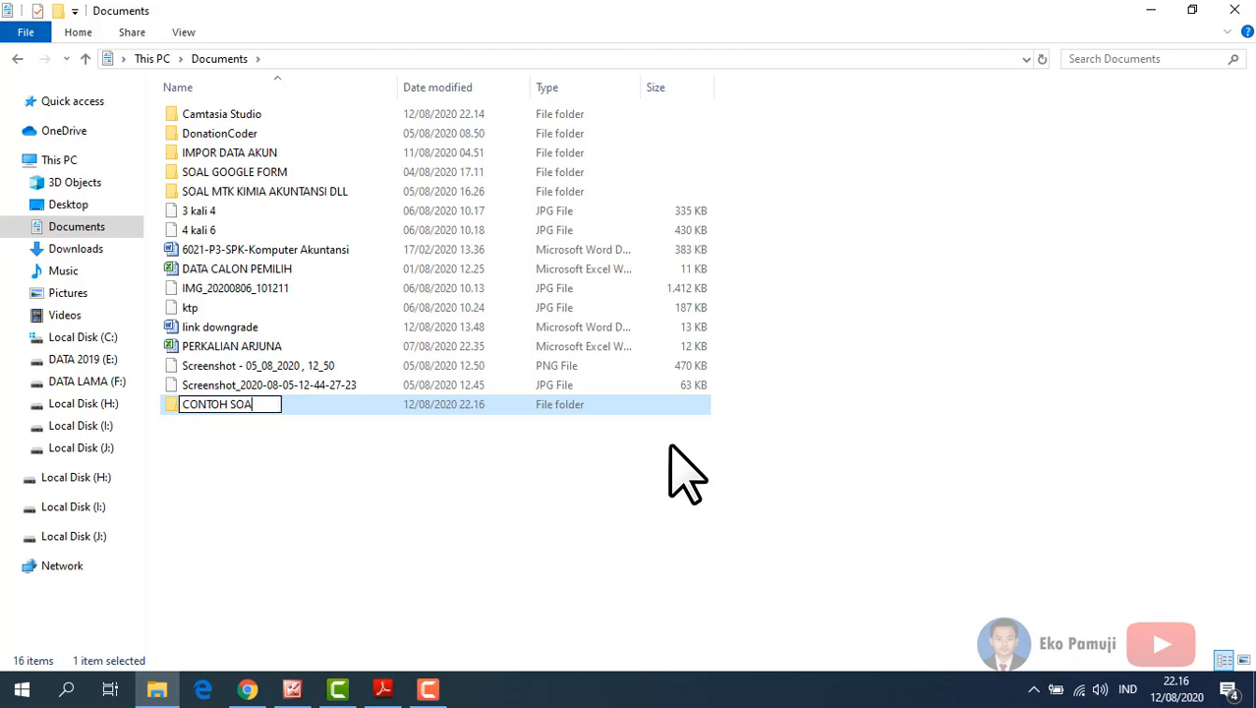
- Name the new folder in Documents "CONTOH SOAL MTK" and open it
{"action": "key", "text": "Return"}
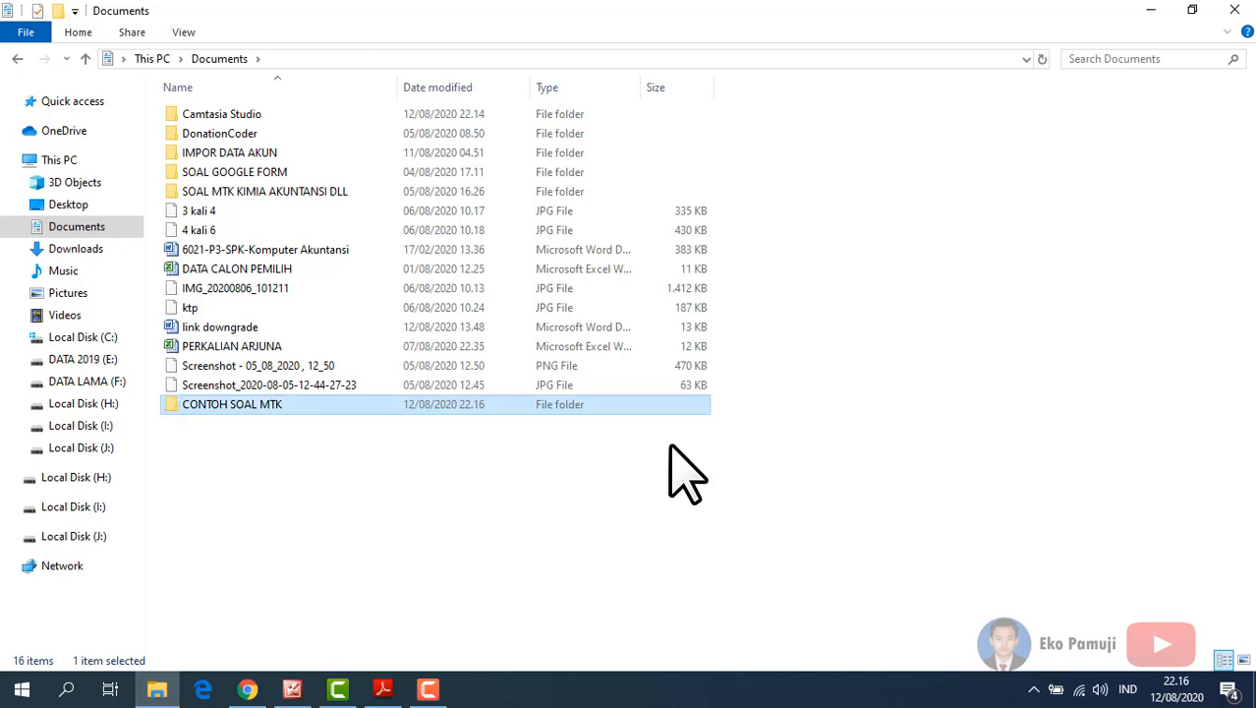
{"action": "double_click", "coordinate": [248, 408]}
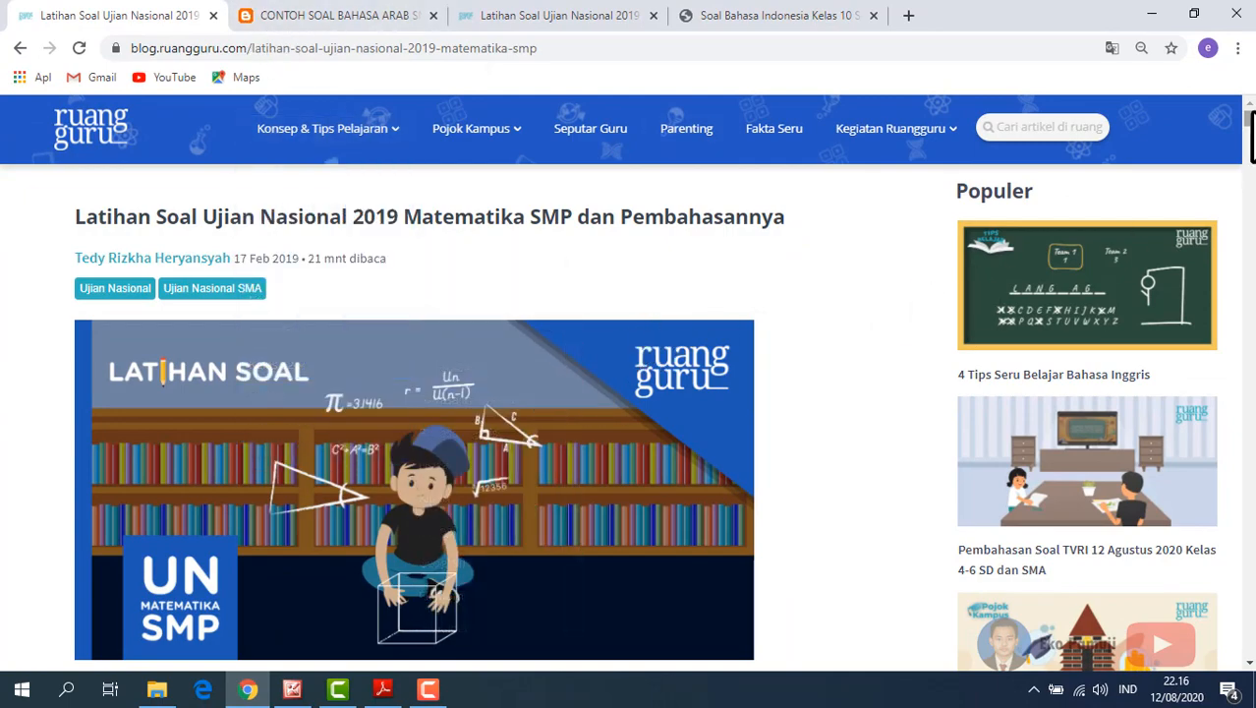
- In Chrome, look through the 2019 SMP mathematics exam questions and the Arabic sample questions for formulas, tables and special script
{"action": "scroll", "coordinate": [597, 351], "scroll_direction": "down", "scroll_amount": 3}
{"action": "scroll", "coordinate": [629, 355], "scroll_direction": "down", "scroll_amount": 4}
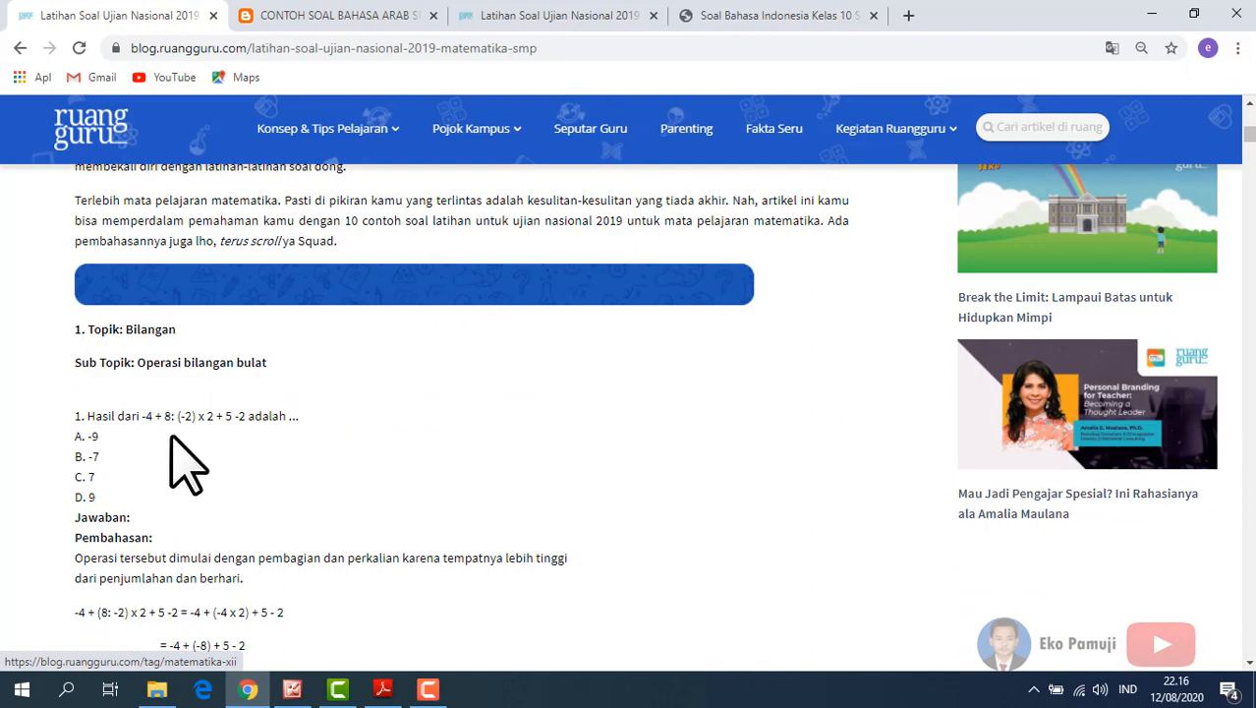
{"action": "scroll", "coordinate": [131, 462], "scroll_direction": "down", "scroll_amount": 7}
{"action": "scroll", "coordinate": [132, 306], "scroll_direction": "up", "scroll_amount": 1}
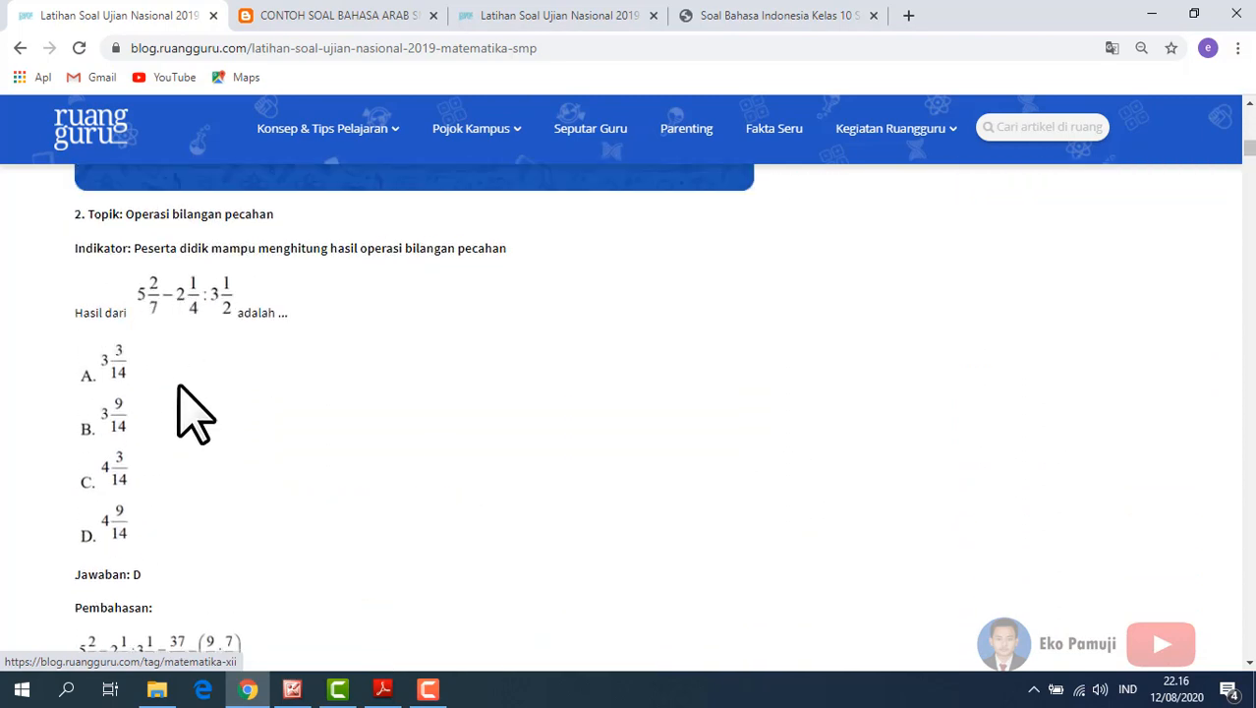
{"action": "scroll", "coordinate": [177, 511], "scroll_direction": "down", "scroll_amount": 4}
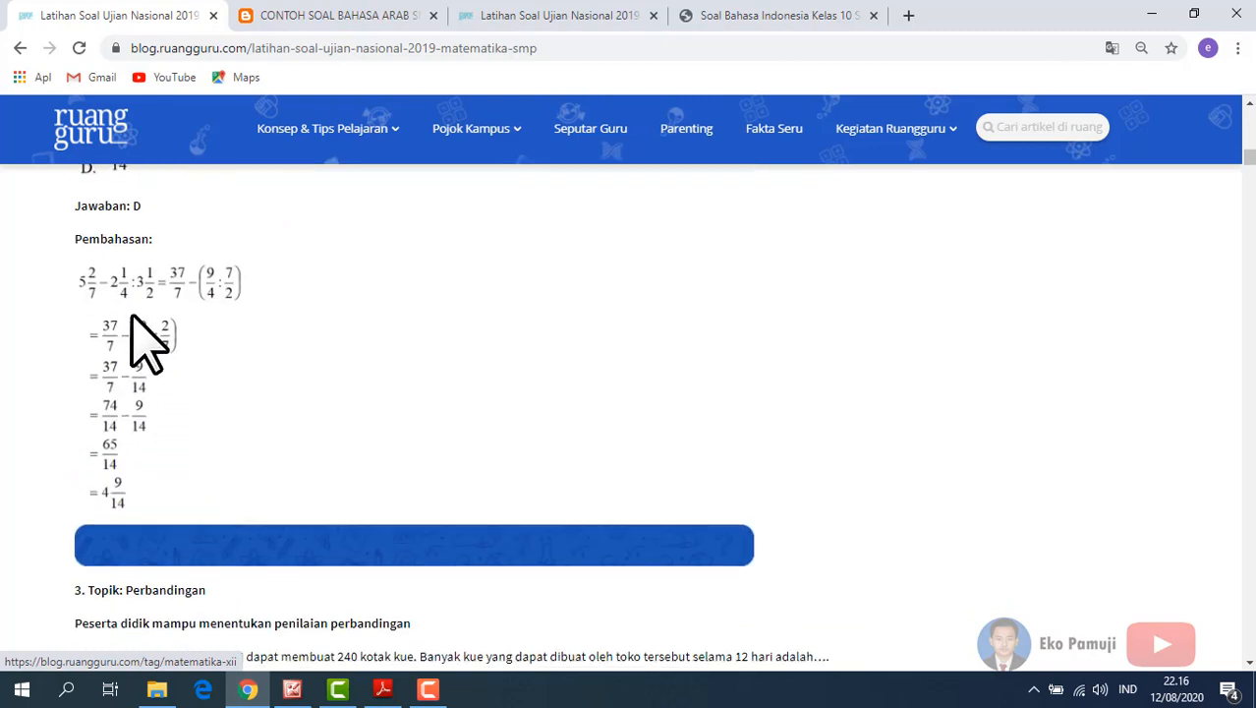
{"action": "scroll", "coordinate": [147, 393], "scroll_direction": "down", "scroll_amount": 10}
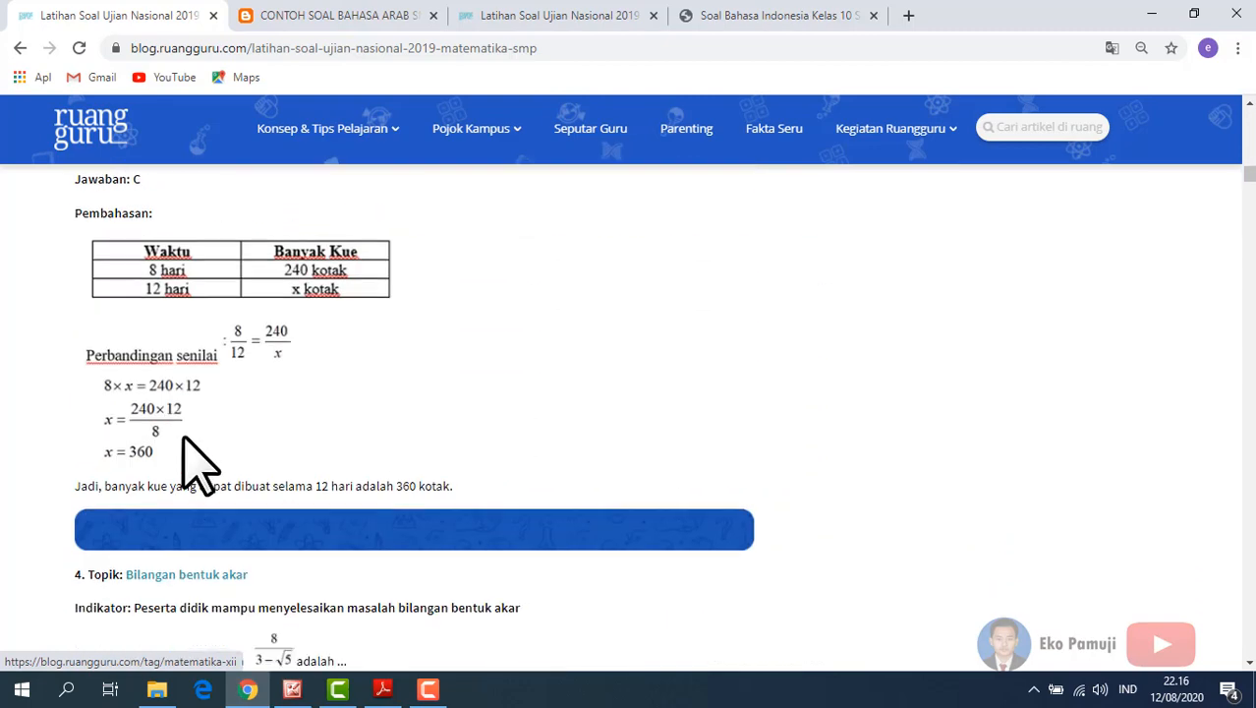
{"action": "scroll", "coordinate": [191, 452], "scroll_direction": "down", "scroll_amount": 2}
{"action": "left_click", "coordinate": [300, 12]}
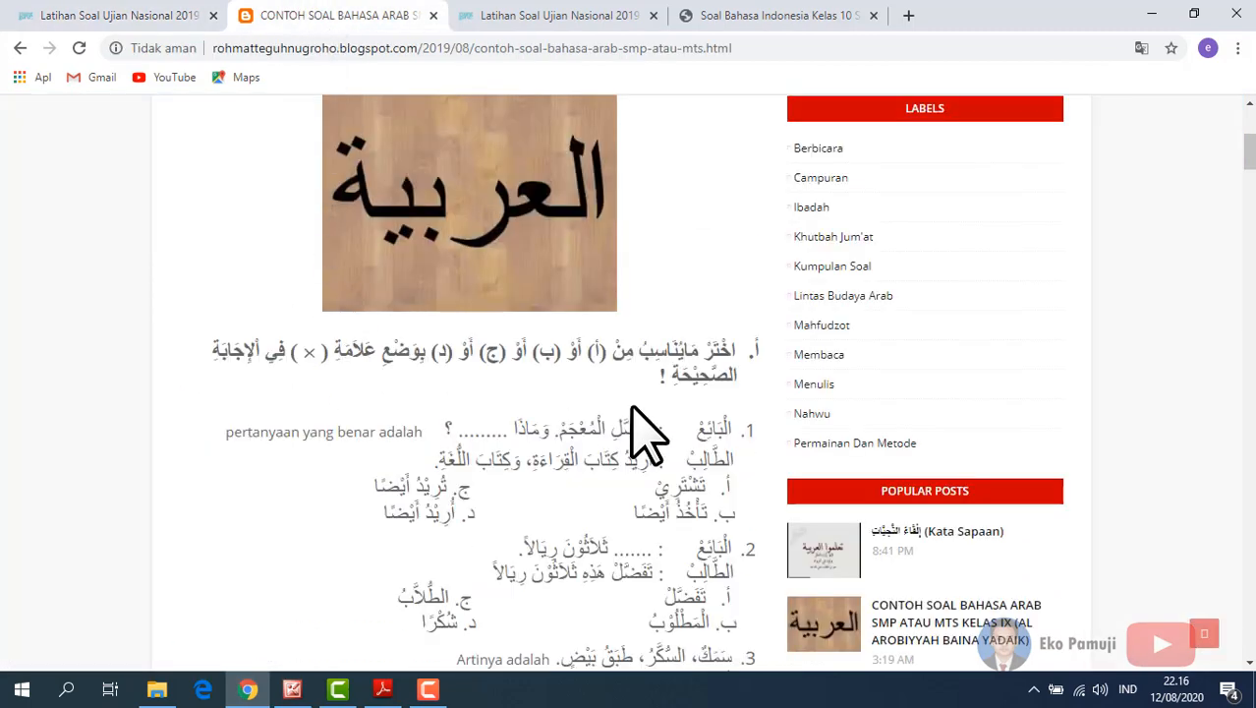
{"action": "scroll", "coordinate": [691, 449], "scroll_direction": "down", "scroll_amount": 2}
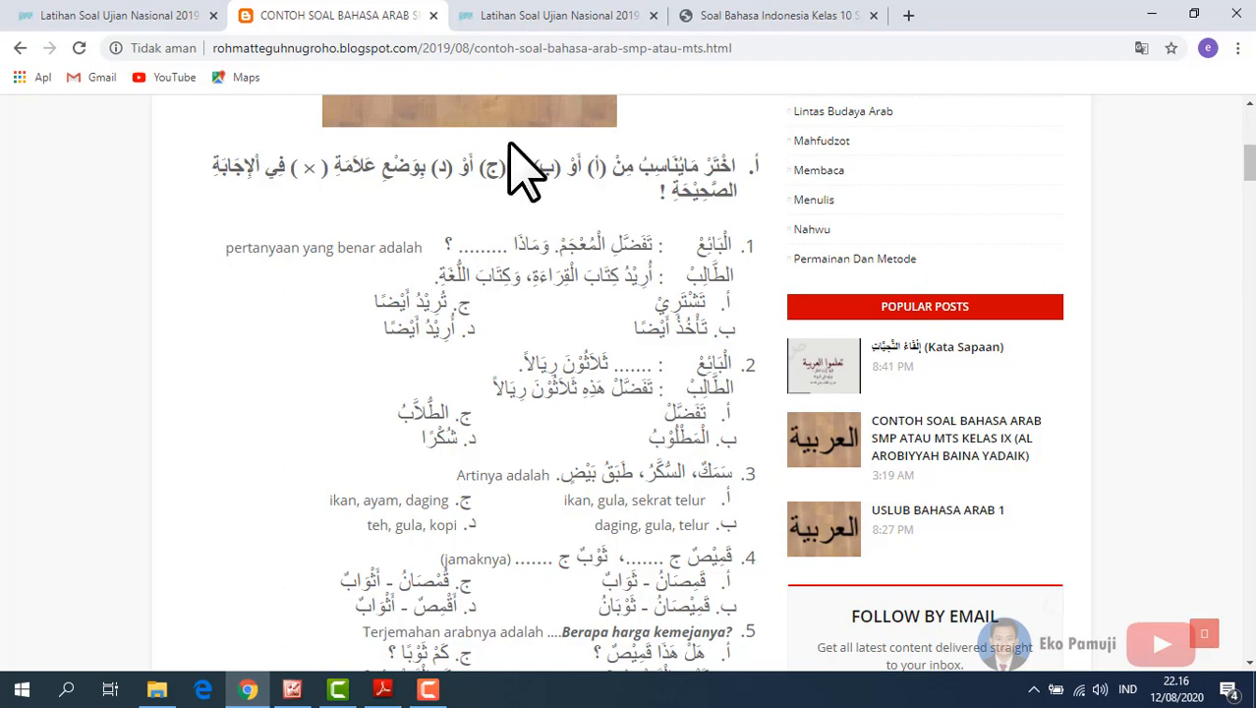
- Examine the 2019 SMA chemistry exam questions with their formulas, tables and diagrams, and the class 10 Bahasa Indonesia questions
{"action": "left_click", "coordinate": [518, 17]}
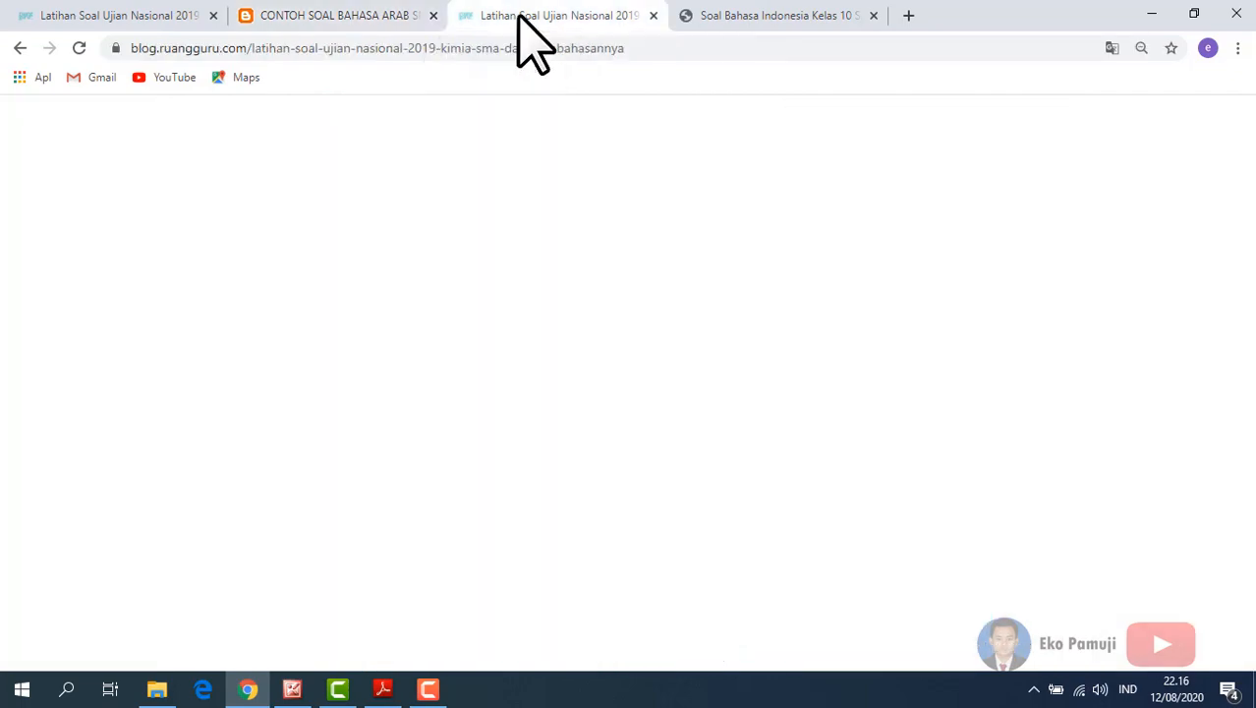
{"action": "scroll", "coordinate": [668, 304], "scroll_direction": "down", "scroll_amount": 8}
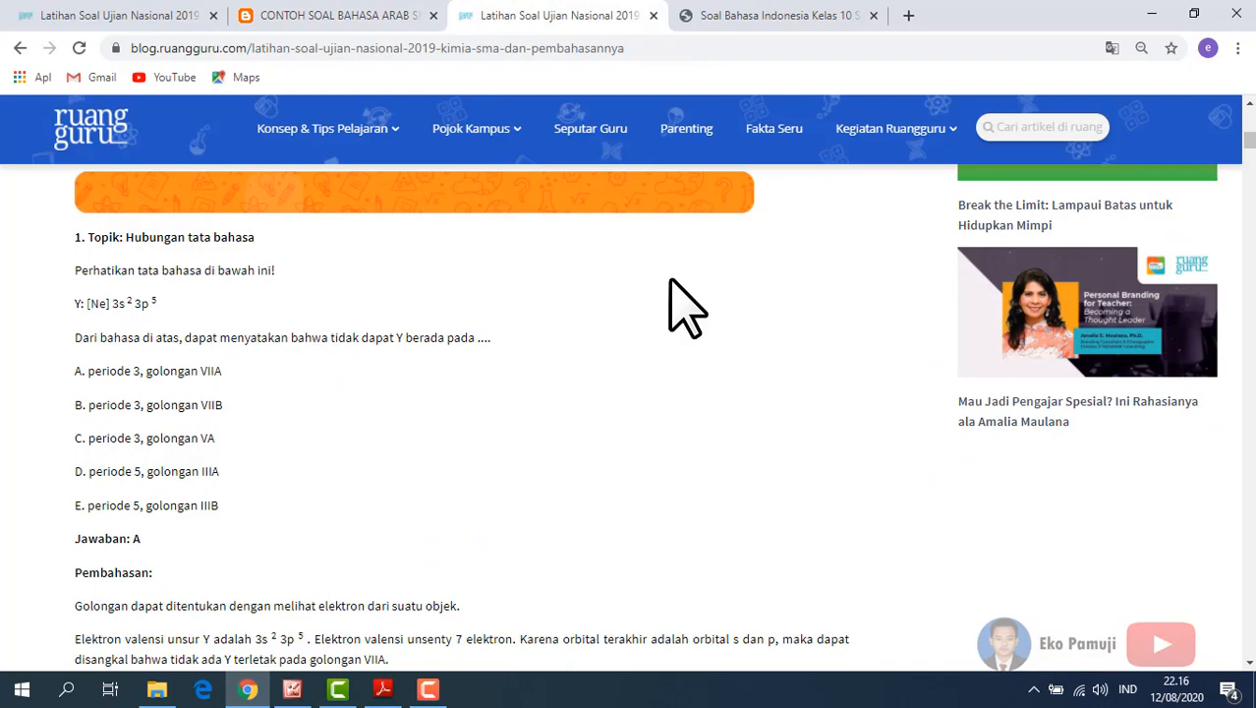
{"action": "scroll", "coordinate": [339, 349], "scroll_direction": "up", "scroll_amount": 8}
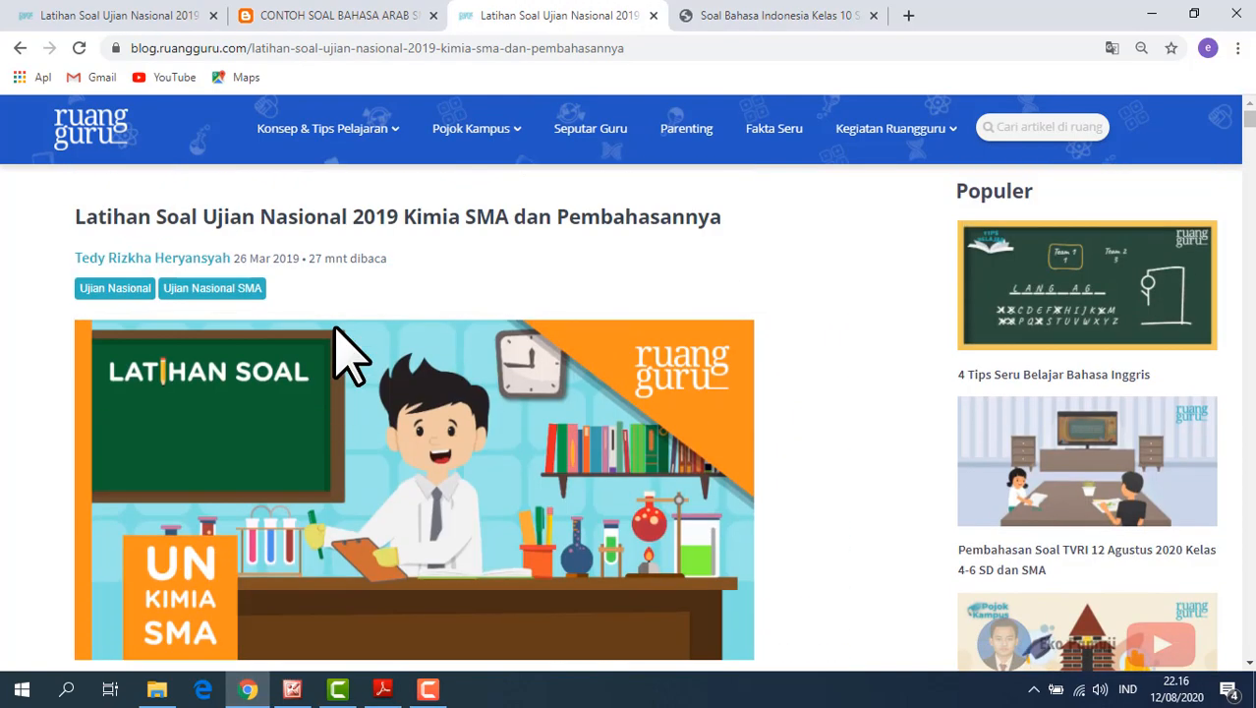
{"action": "scroll", "coordinate": [339, 349], "scroll_direction": "down", "scroll_amount": 10}
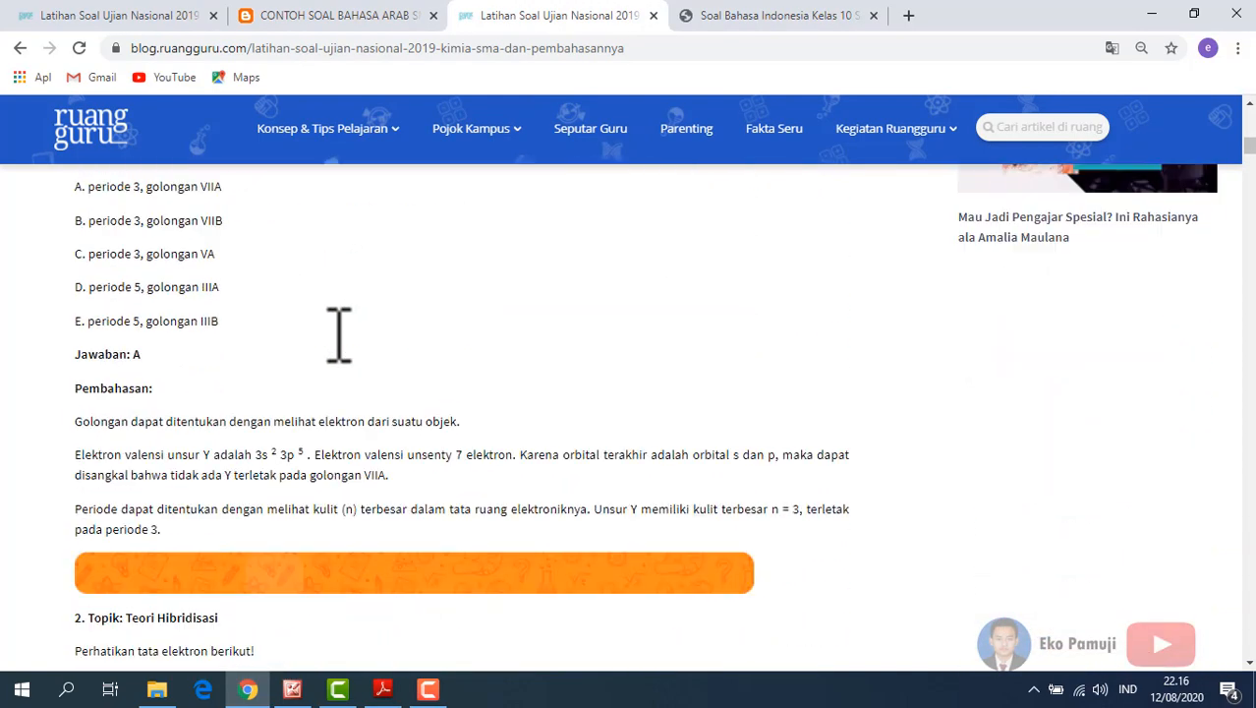
{"action": "scroll", "coordinate": [330, 334], "scroll_direction": "up", "scroll_amount": 2}
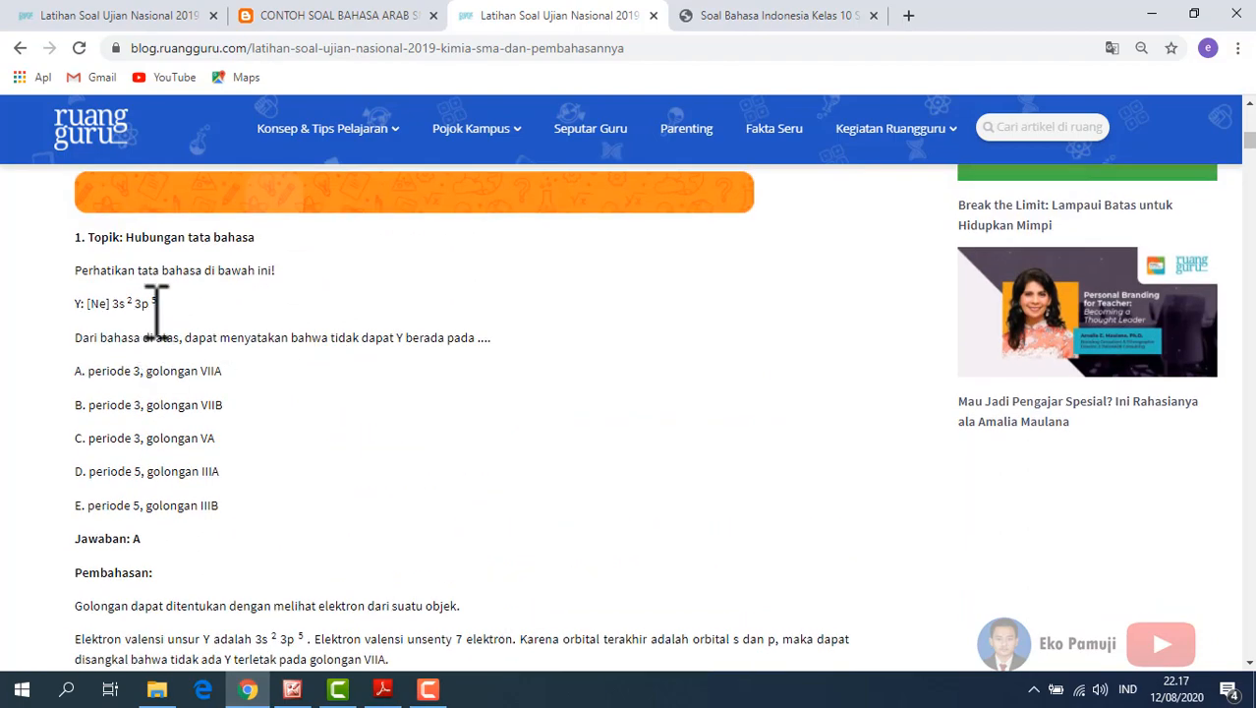
{"action": "scroll", "coordinate": [211, 373], "scroll_direction": "down", "scroll_amount": 11}
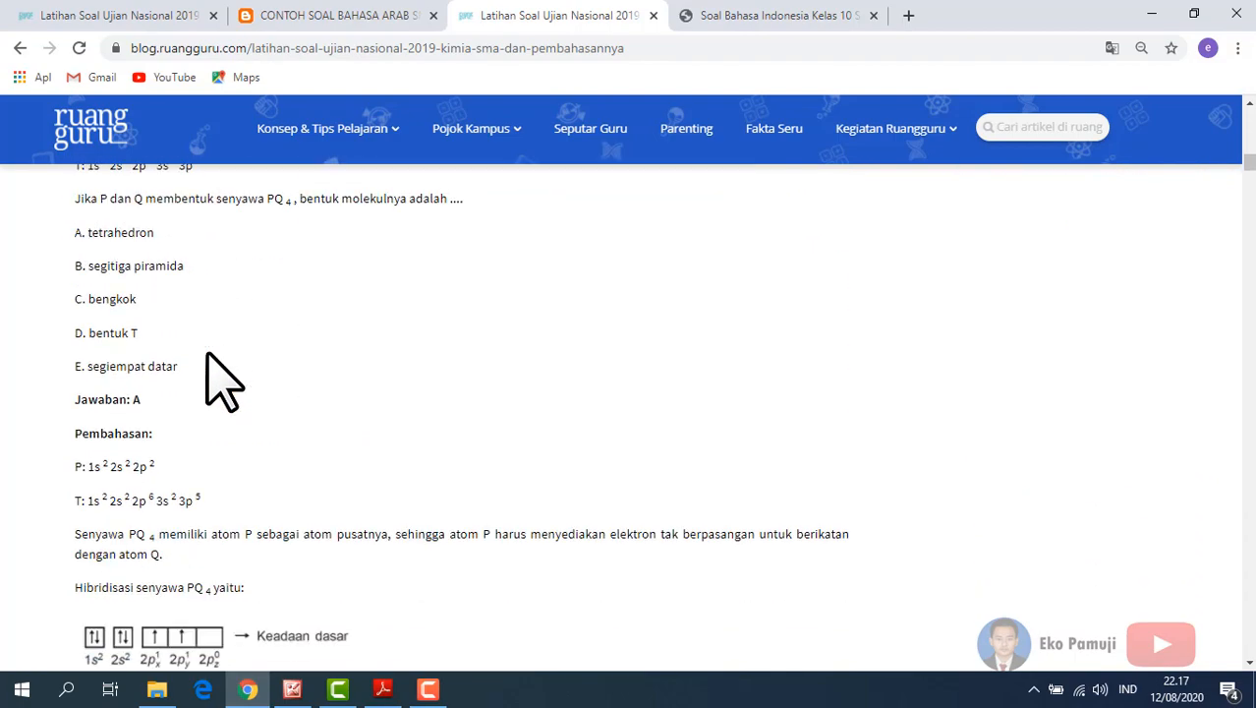
{"action": "scroll", "coordinate": [206, 352], "scroll_direction": "down", "scroll_amount": 4}
{"action": "scroll", "coordinate": [207, 356], "scroll_direction": "up", "scroll_amount": 2}
{"action": "scroll", "coordinate": [208, 356], "scroll_direction": "down", "scroll_amount": 3}
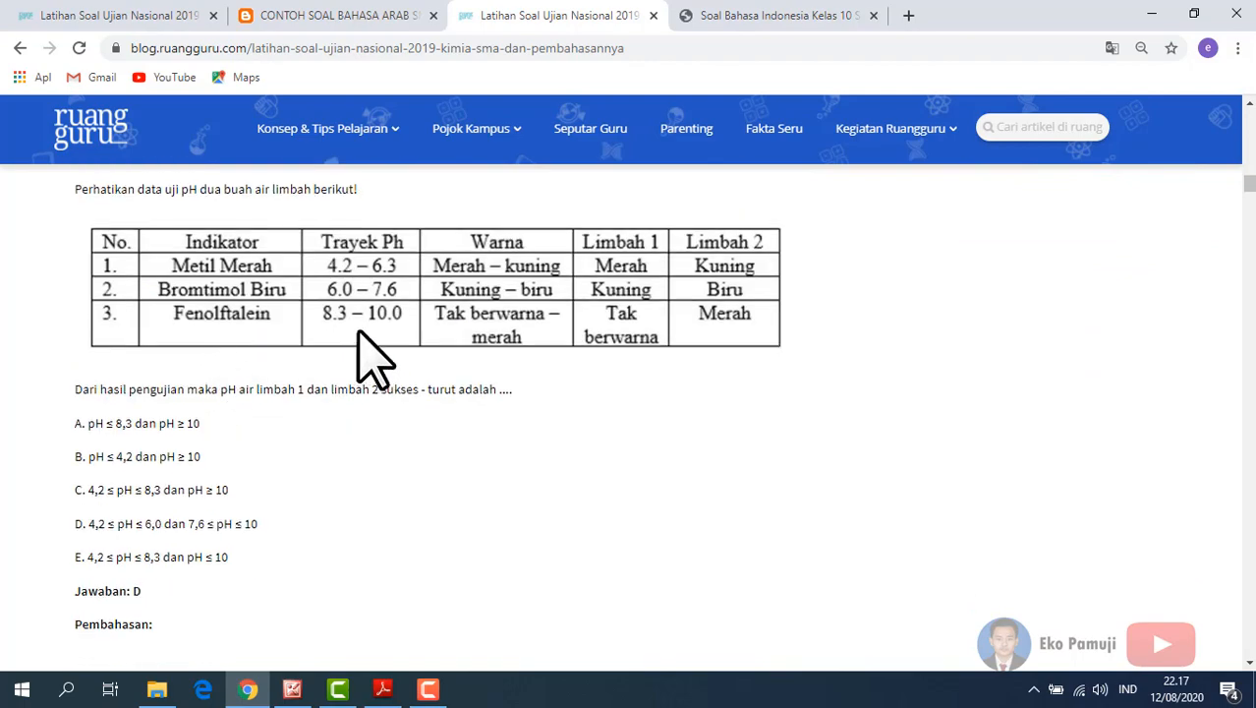
{"action": "scroll", "coordinate": [413, 373], "scroll_direction": "down", "scroll_amount": 3}
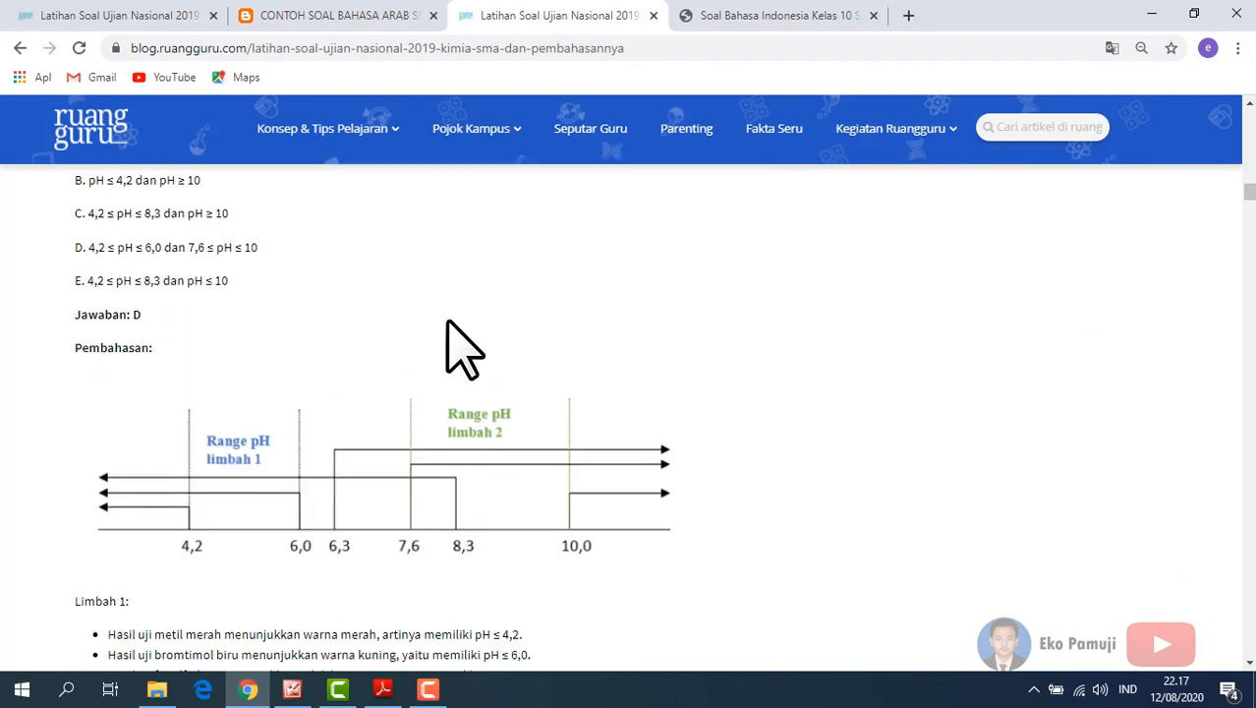
{"action": "left_click", "coordinate": [792, 14]}
{"action": "scroll", "coordinate": [521, 368], "scroll_direction": "down", "scroll_amount": 12}
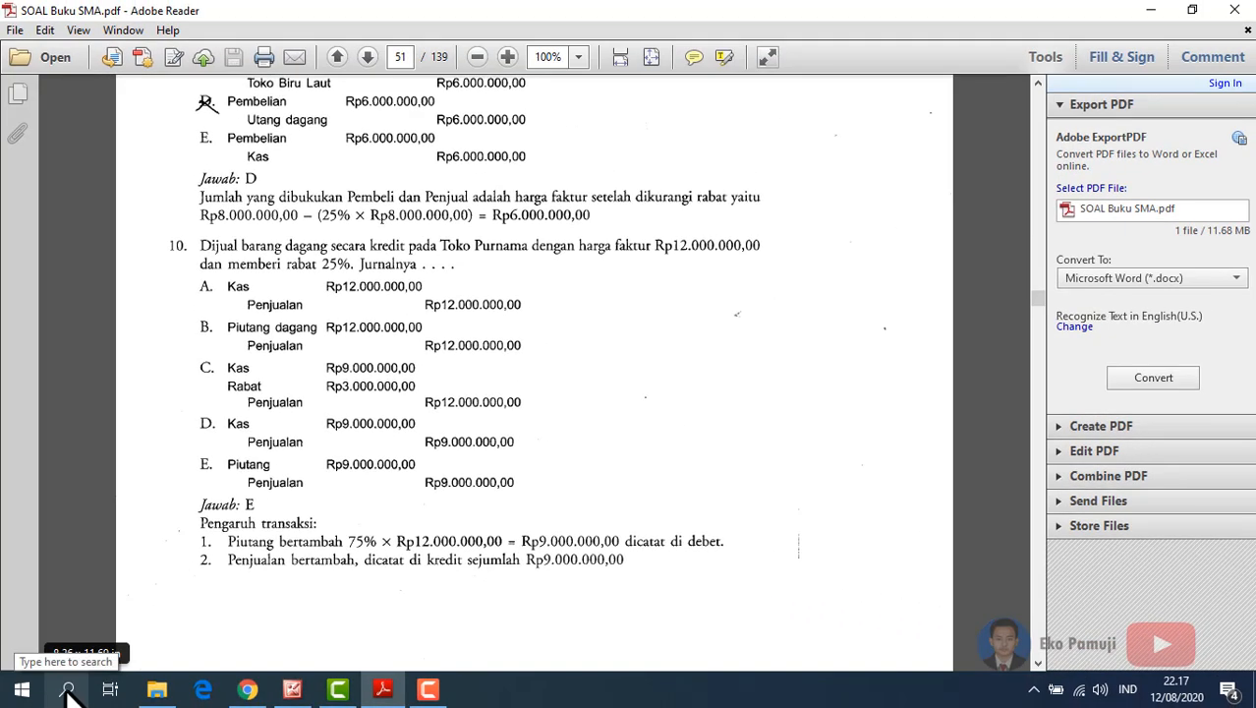
- Open Snipping Tool and capture question 10 with answer options A to E from SOAL Buku SMA.pdf, leaving out its number and answer
{"action": "left_click", "coordinate": [69, 693]}
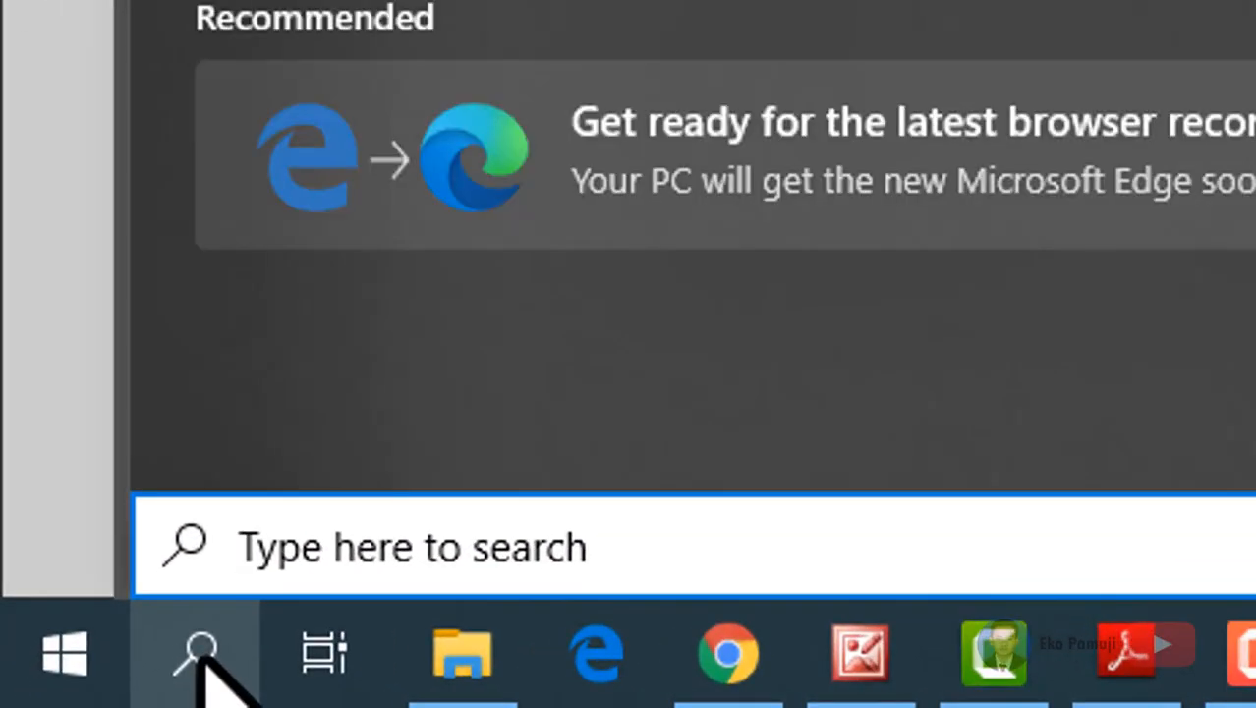
{"action": "type", "text": "SNI"}
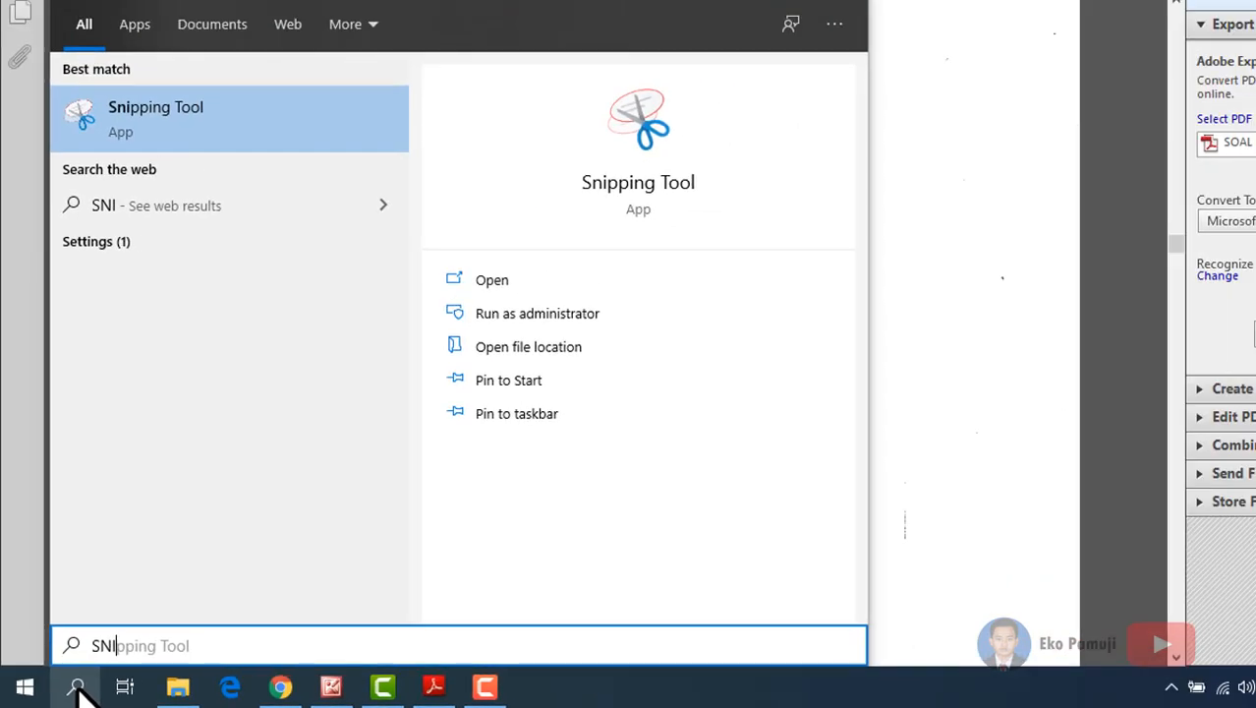
{"action": "left_click", "coordinate": [187, 114]}
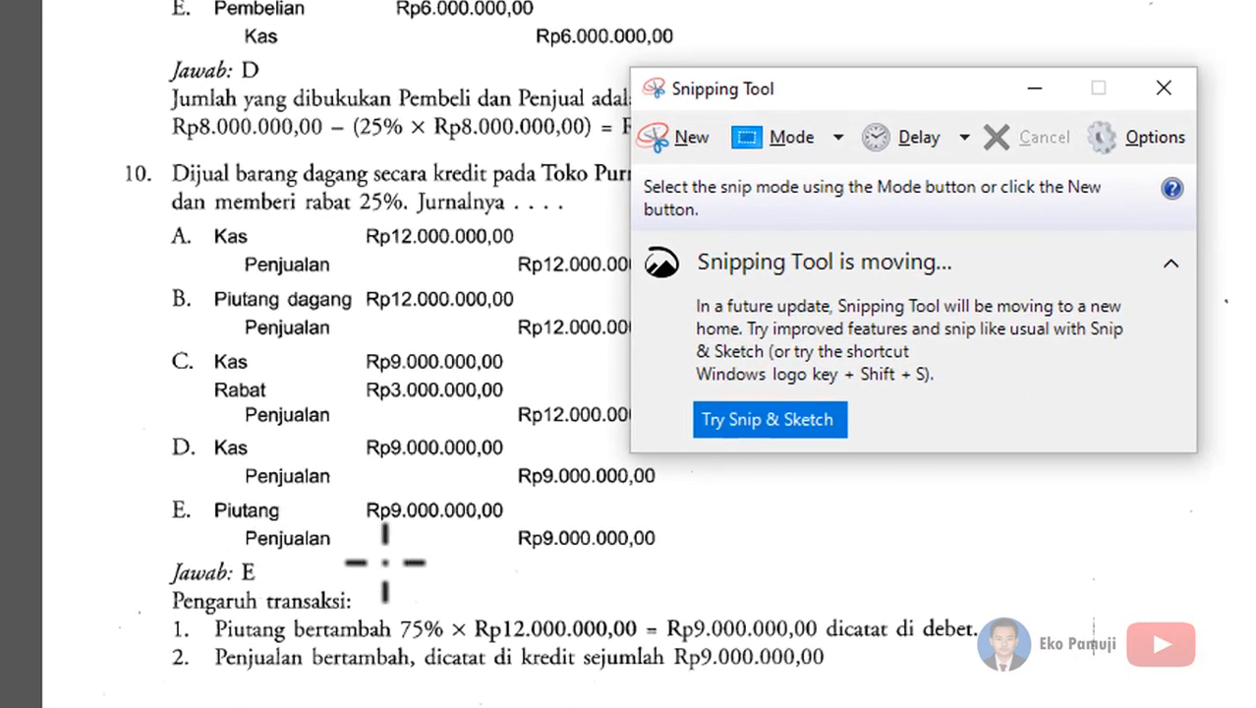
{"action": "left_click", "coordinate": [688, 137]}
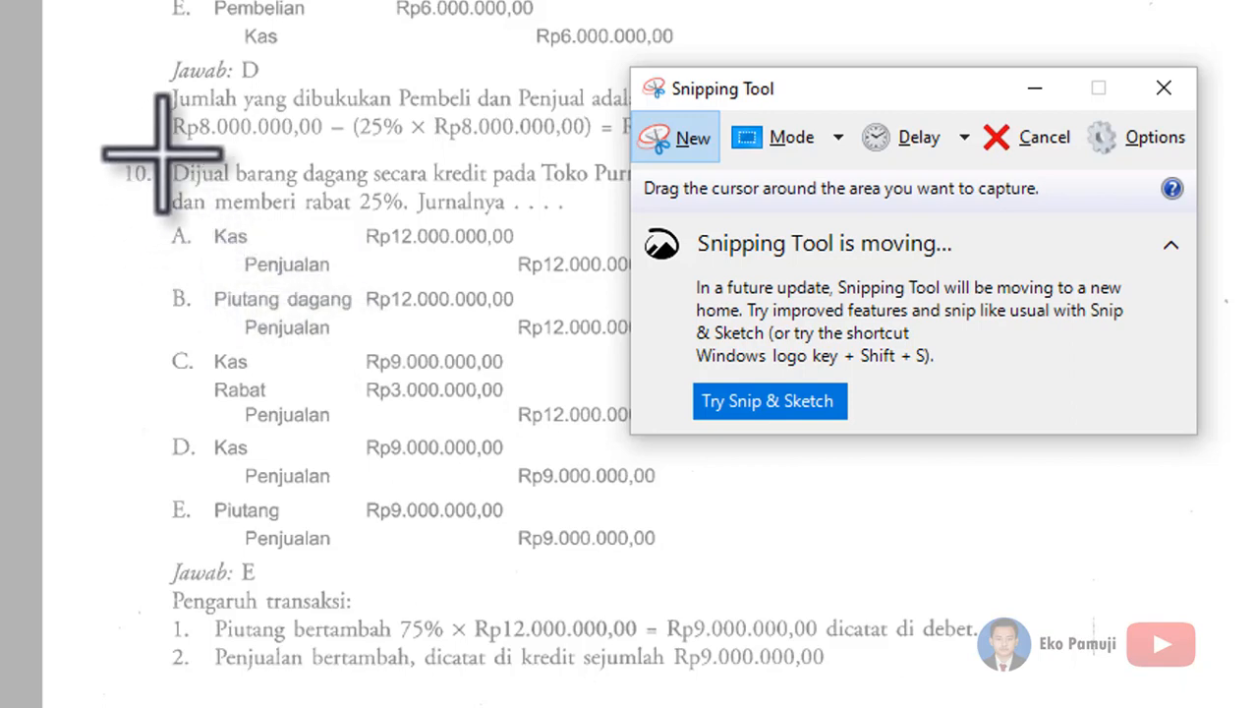
{"action": "left_click_drag", "start_coordinate": [162, 152], "coordinate": [1059, 558]}
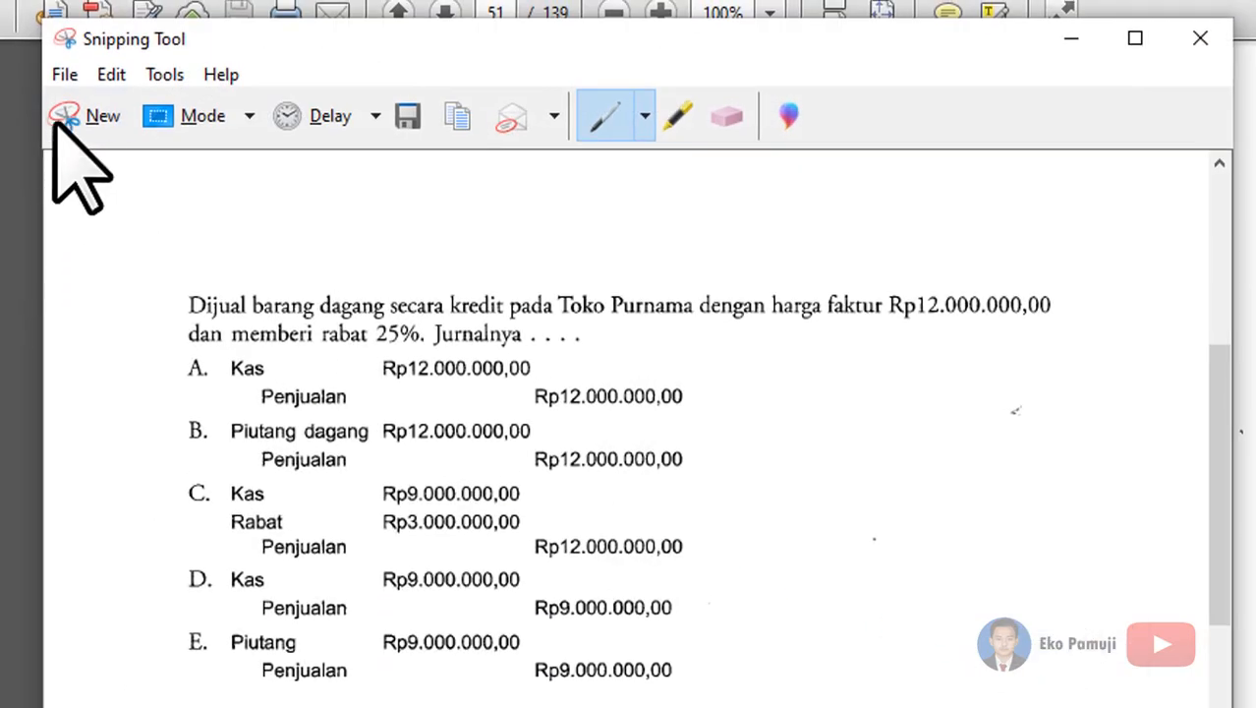
- Save the snip as PNG "SOAL 1" in the Documents folder CONTOH SOAL MTK and close Snipping Tool
{"action": "left_click", "coordinate": [63, 76]}
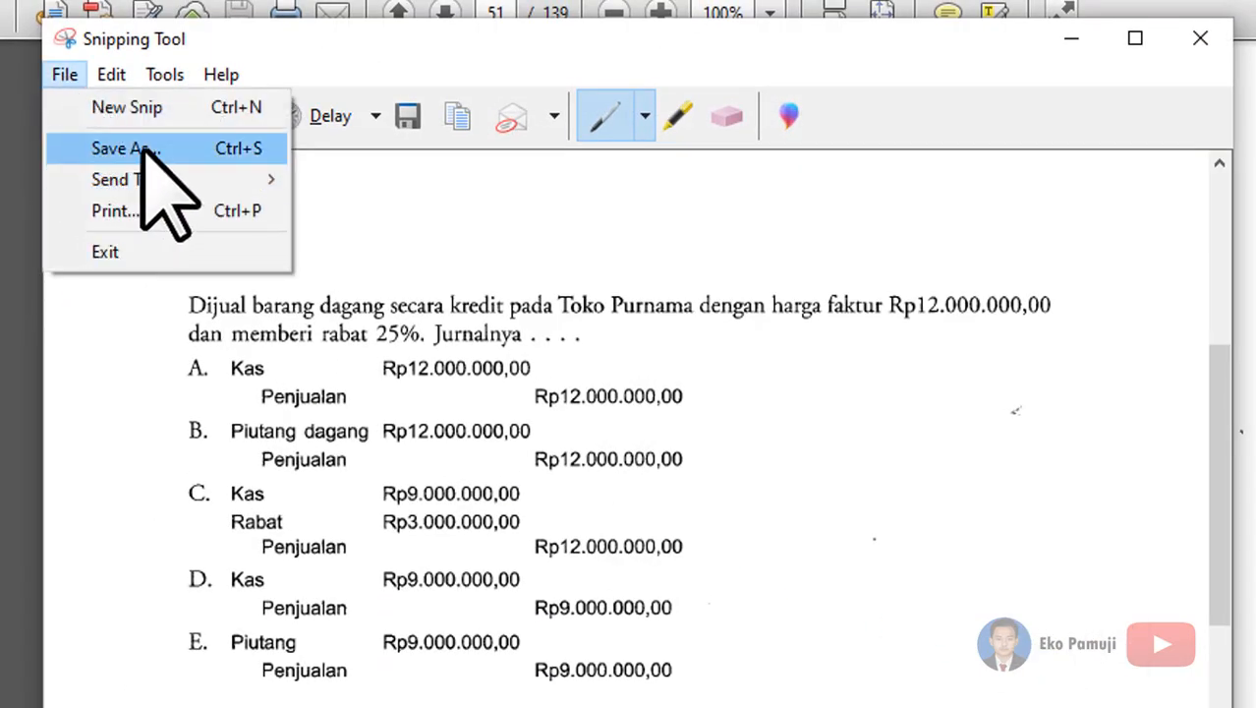
{"action": "left_click", "coordinate": [143, 149]}
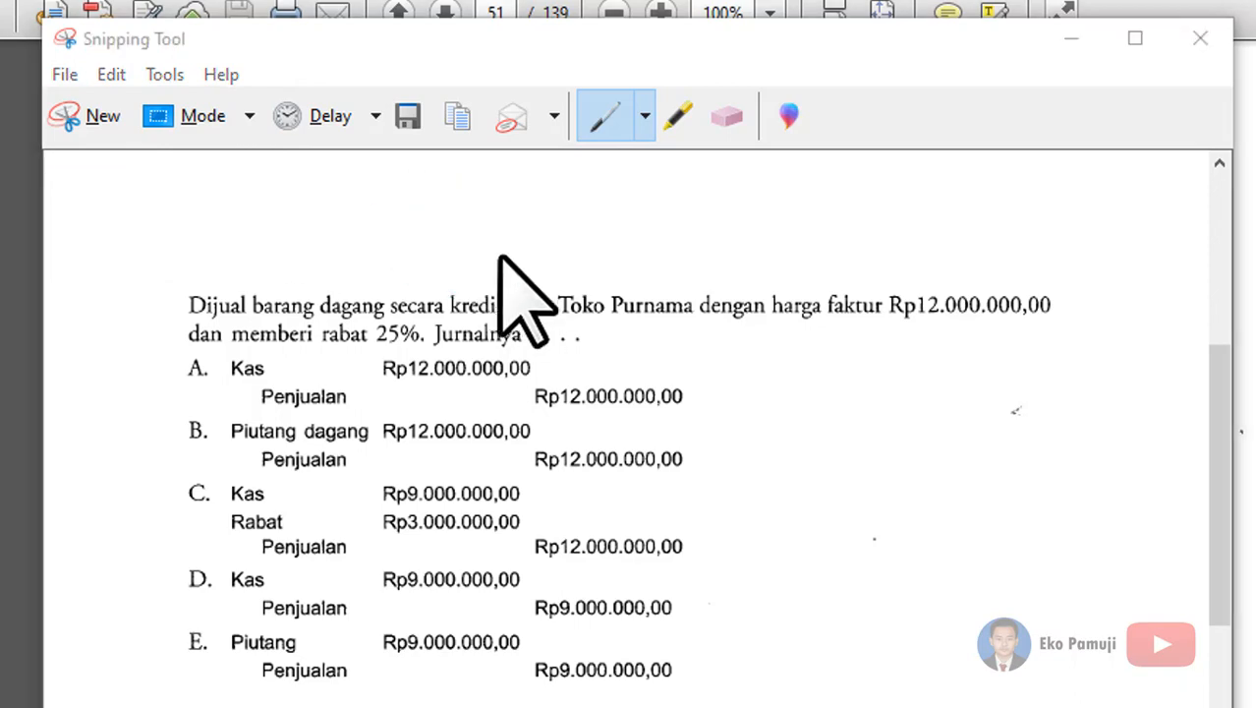
{"action": "scroll", "coordinate": [250, 430], "scroll_direction": "up", "scroll_amount": 3}
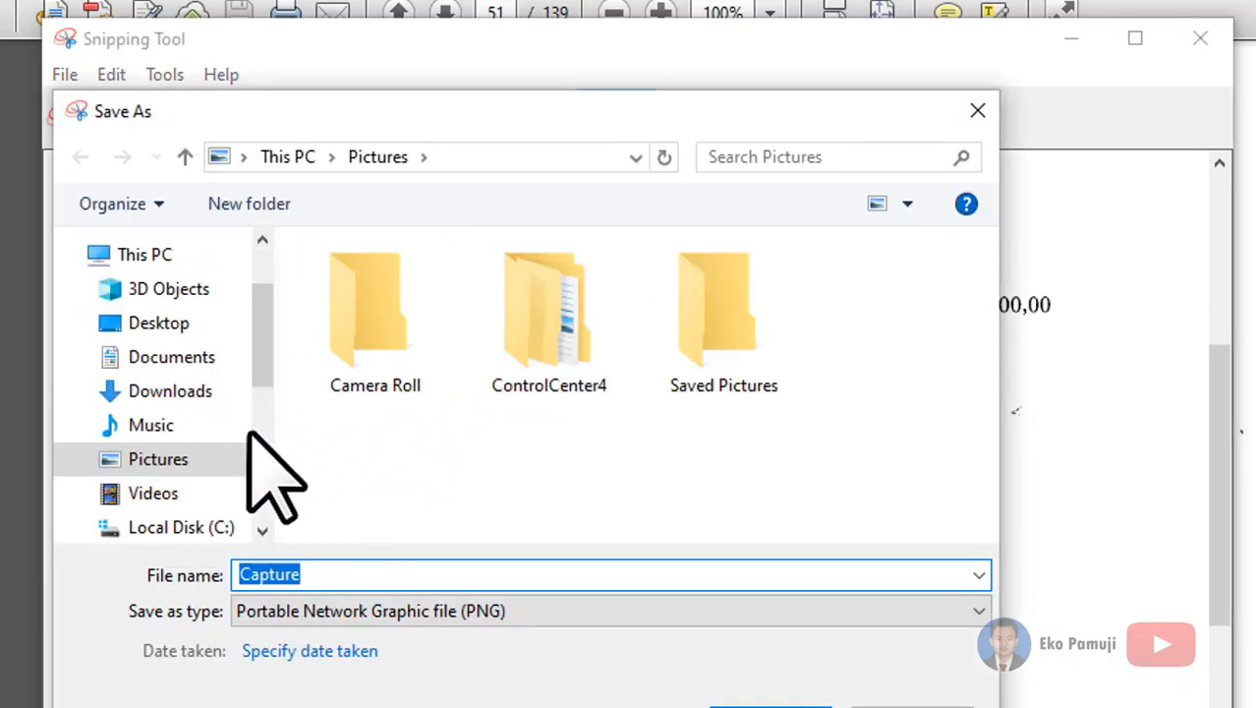
{"action": "left_click", "coordinate": [168, 356]}
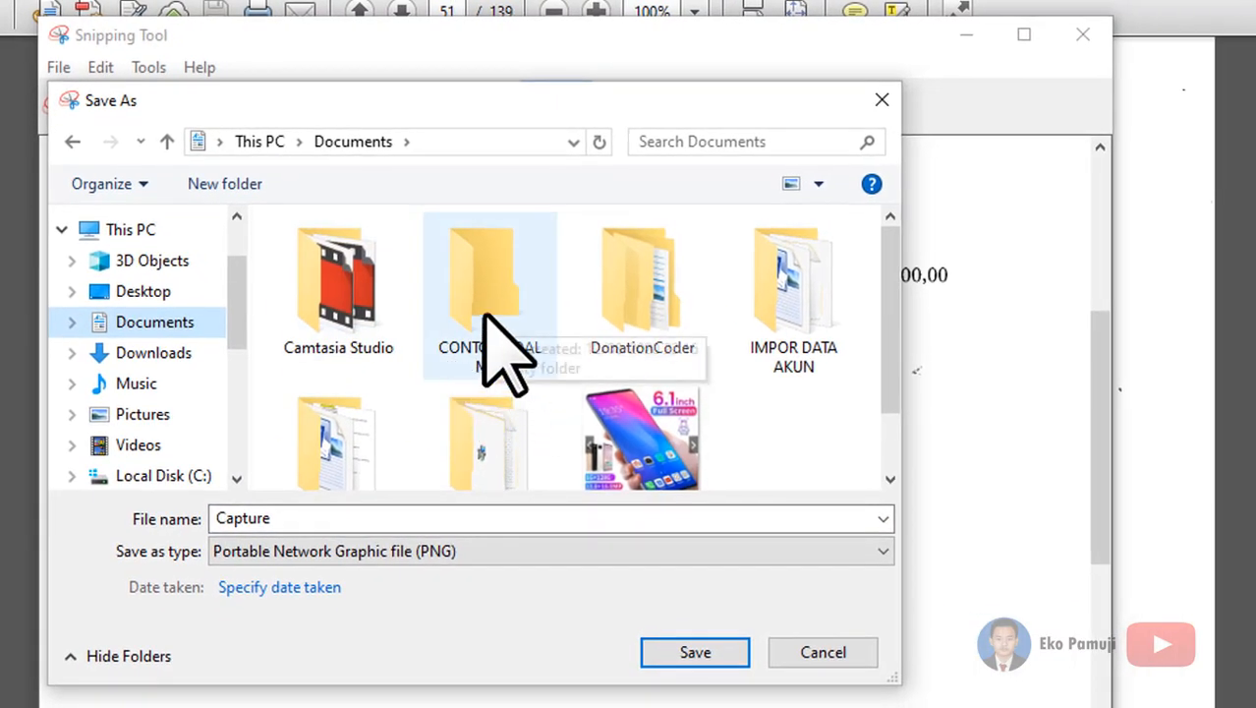
{"action": "double_click", "coordinate": [509, 329]}
{"action": "left_click", "coordinate": [331, 519]}
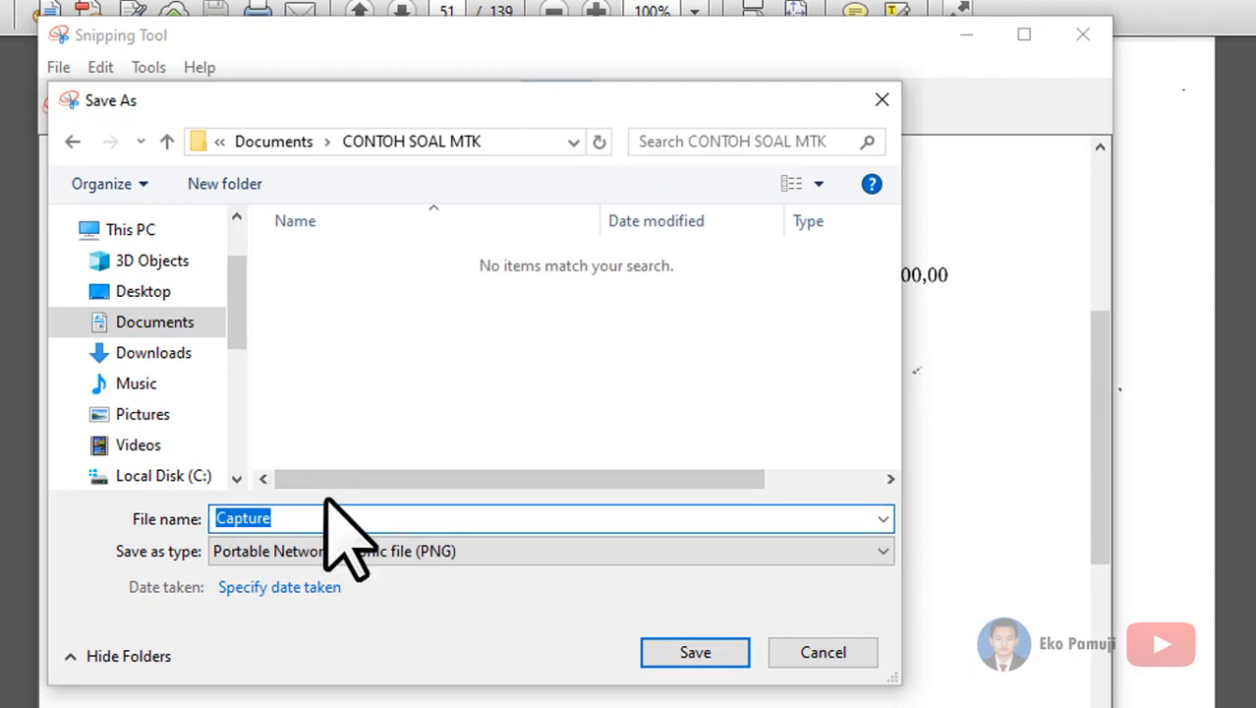
{"action": "type", "text": "SOAL 1"}
{"action": "left_click", "coordinate": [708, 652]}
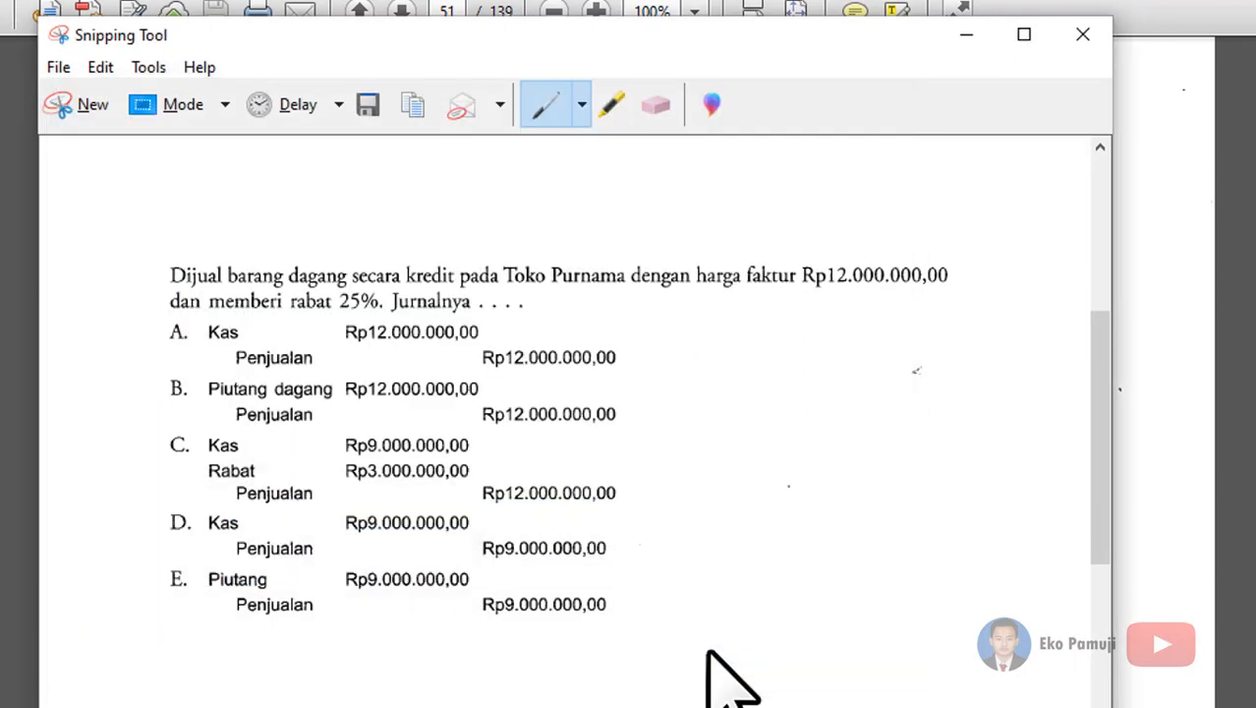
{"action": "left_click", "coordinate": [1082, 37]}
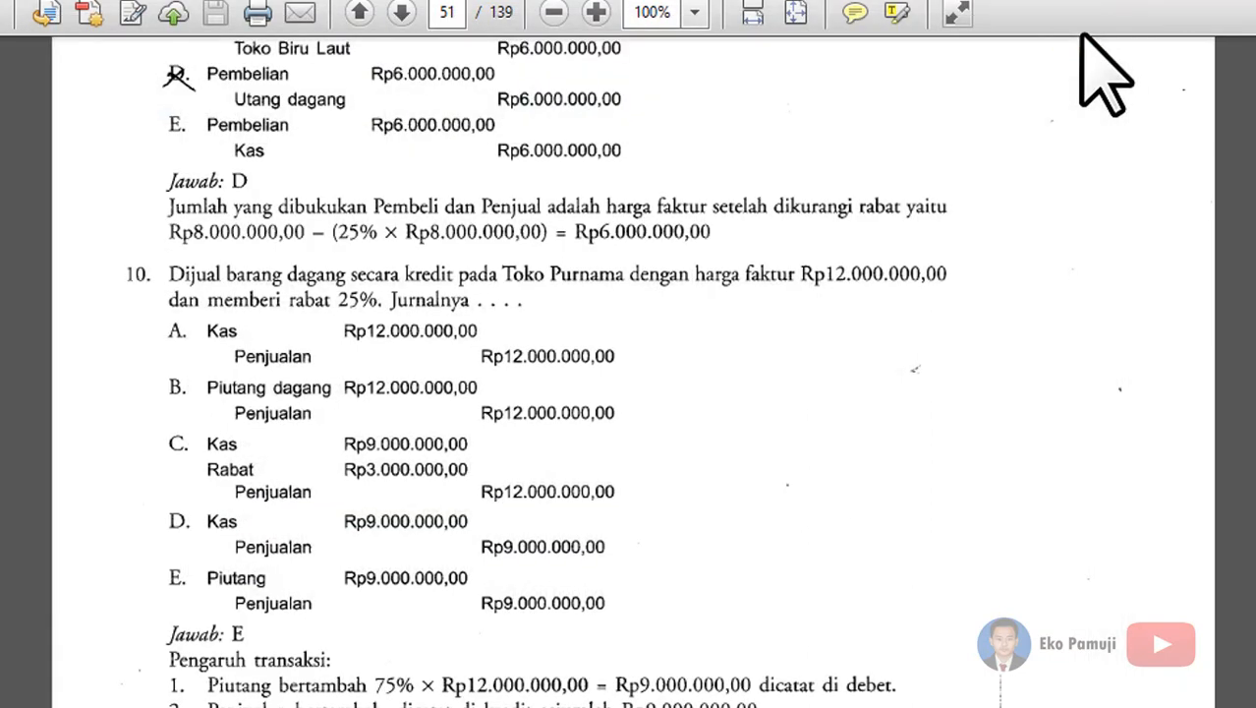
- Reopen Snipping Tool and capture question 11 with options A to E on the PDF's page 52, without its number and answer
{"action": "scroll", "coordinate": [603, 435], "scroll_direction": "down", "scroll_amount": 10}
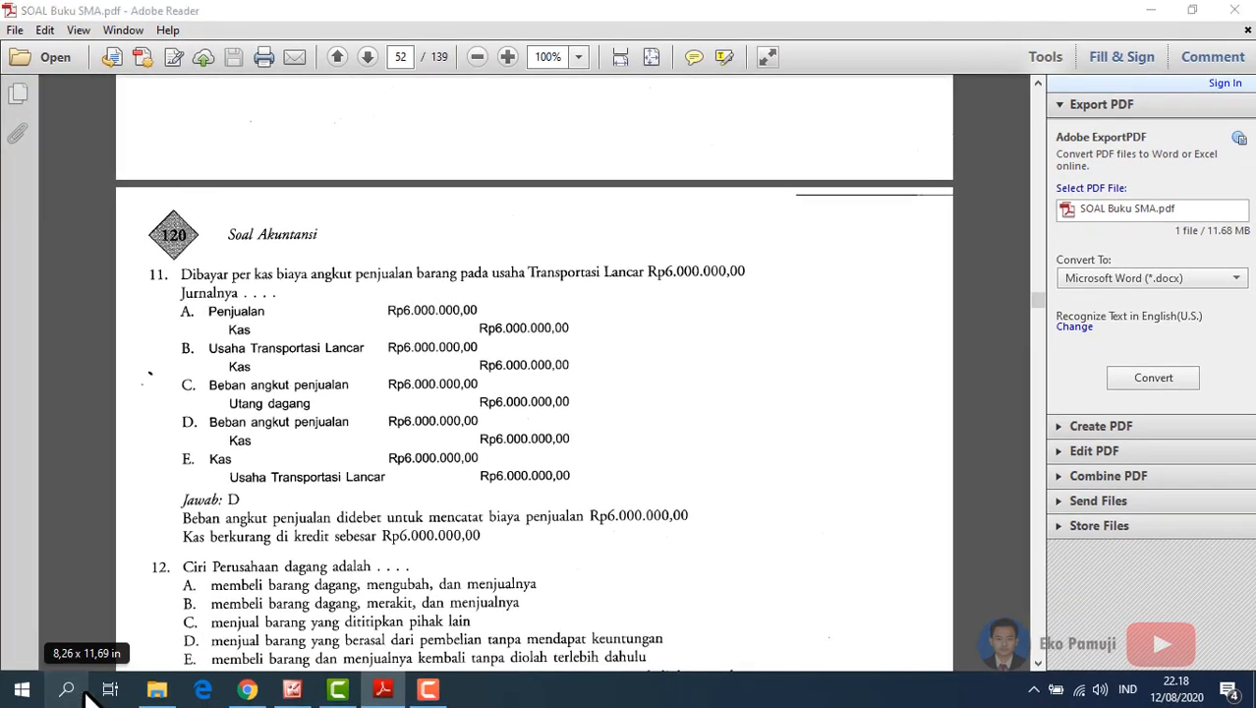
{"action": "left_click", "coordinate": [67, 689]}
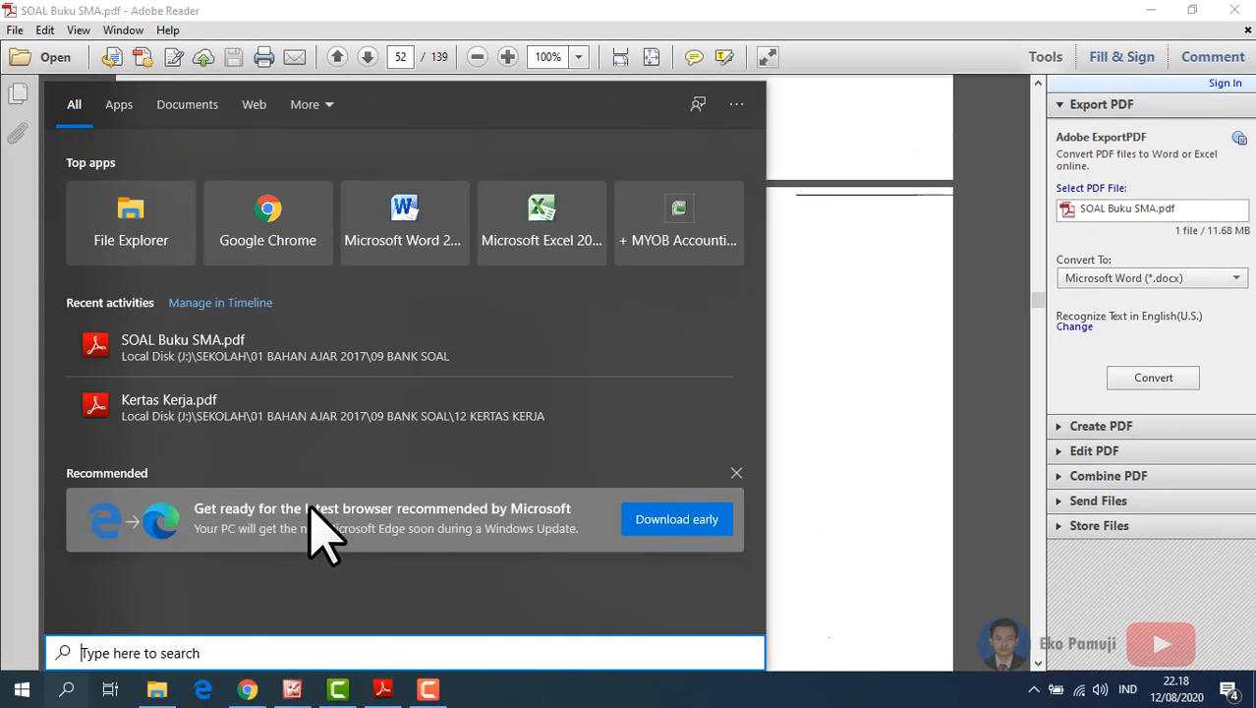
{"action": "type", "text": "SNI"}
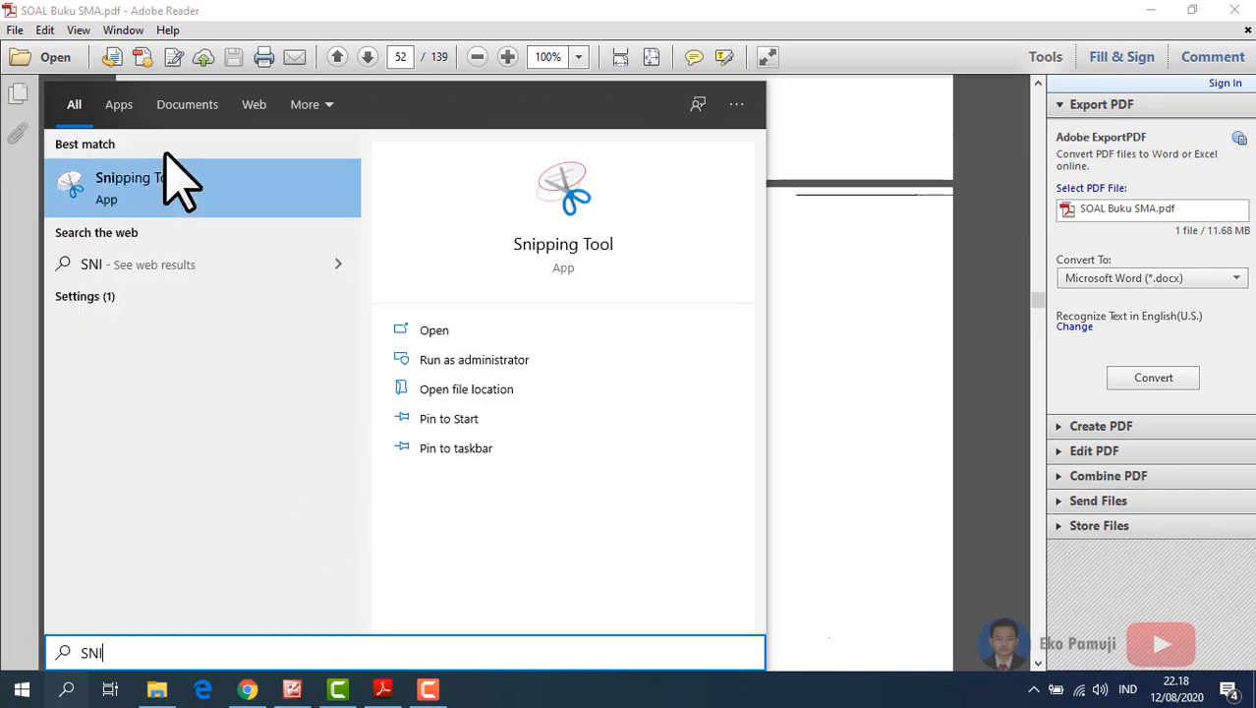
{"action": "left_click", "coordinate": [154, 194]}
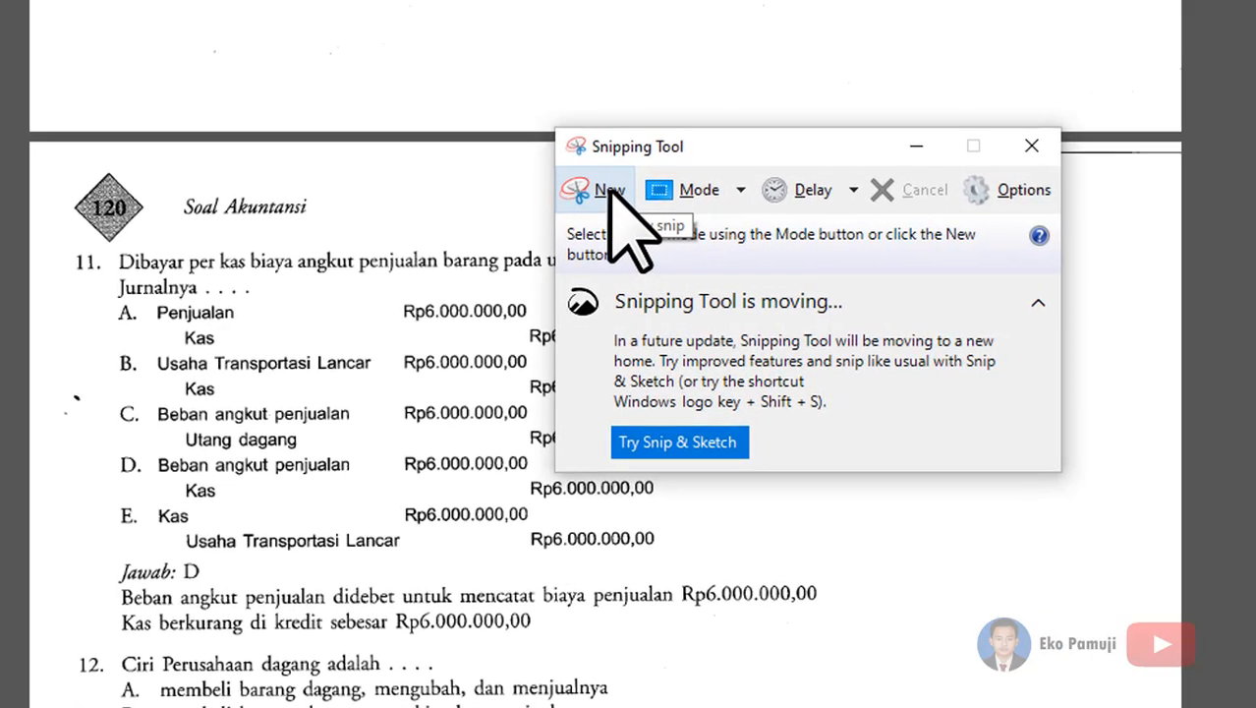
{"action": "left_click", "coordinate": [532, 224]}
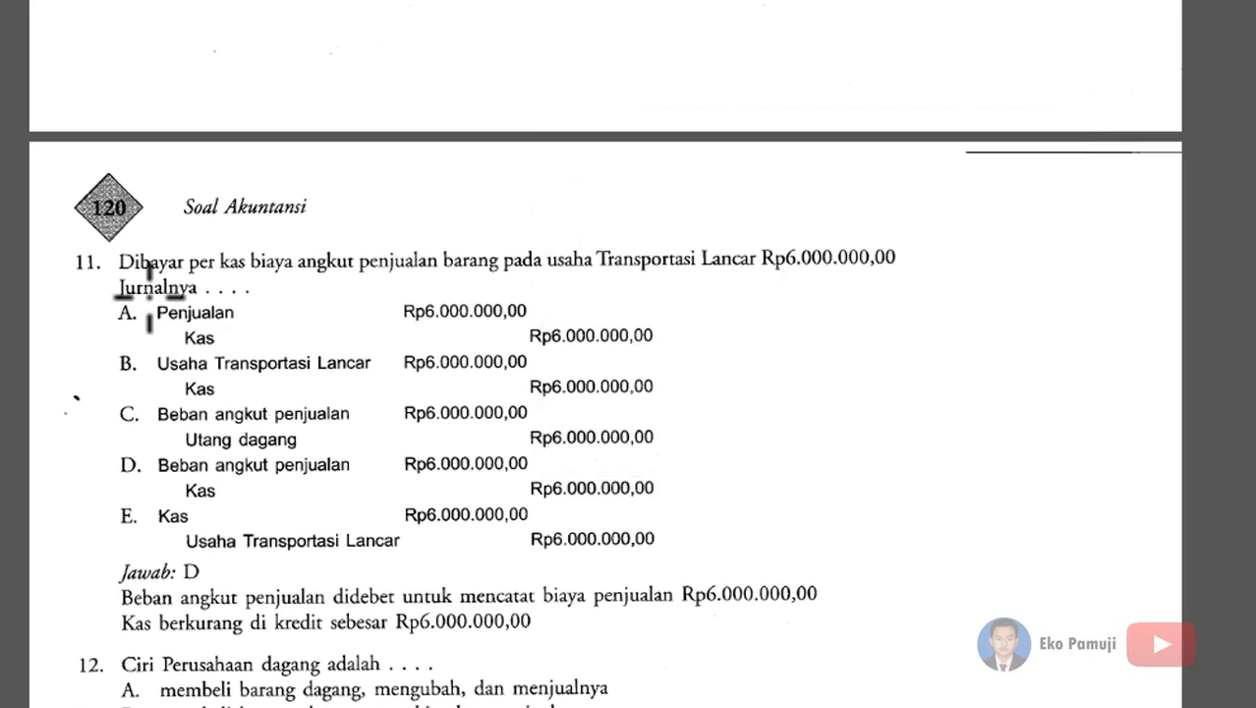
{"action": "left_click_drag", "start_coordinate": [112, 248], "coordinate": [905, 561]}
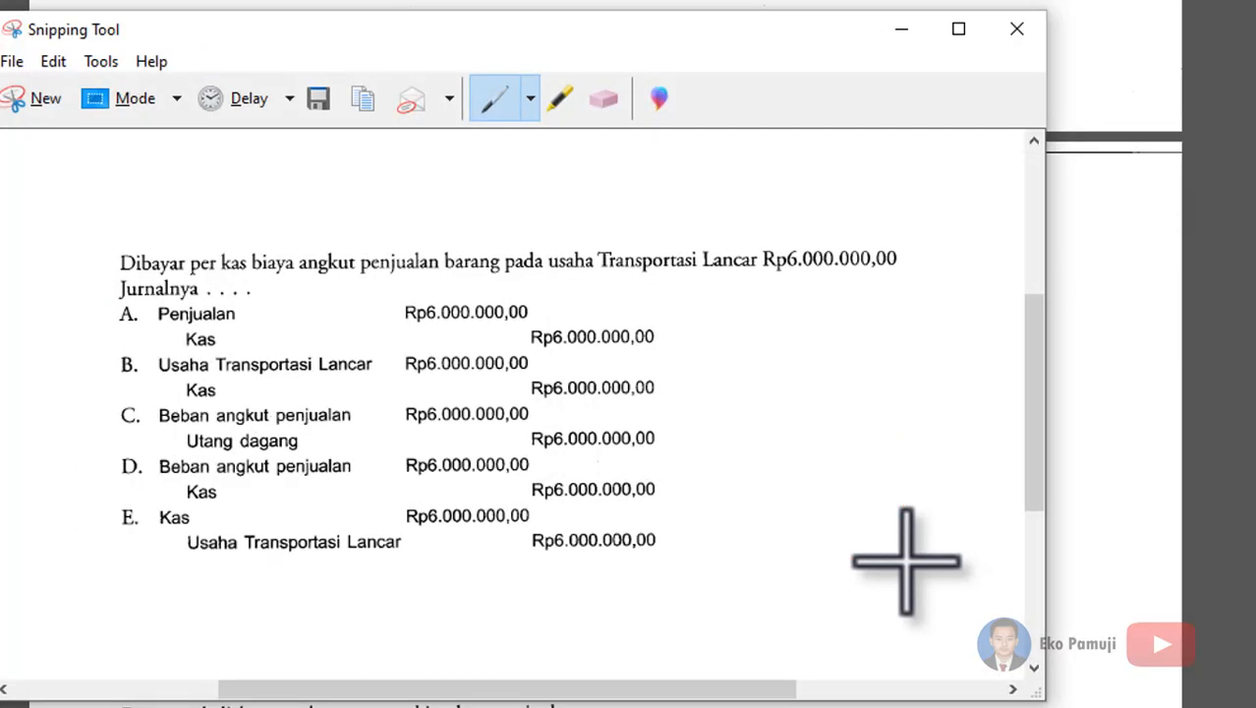
- Save the snip of question 11 as PNG "SOAL 2" in the Documents folder CONTOH SOAL MTK
{"action": "left_click", "coordinate": [9, 61]}
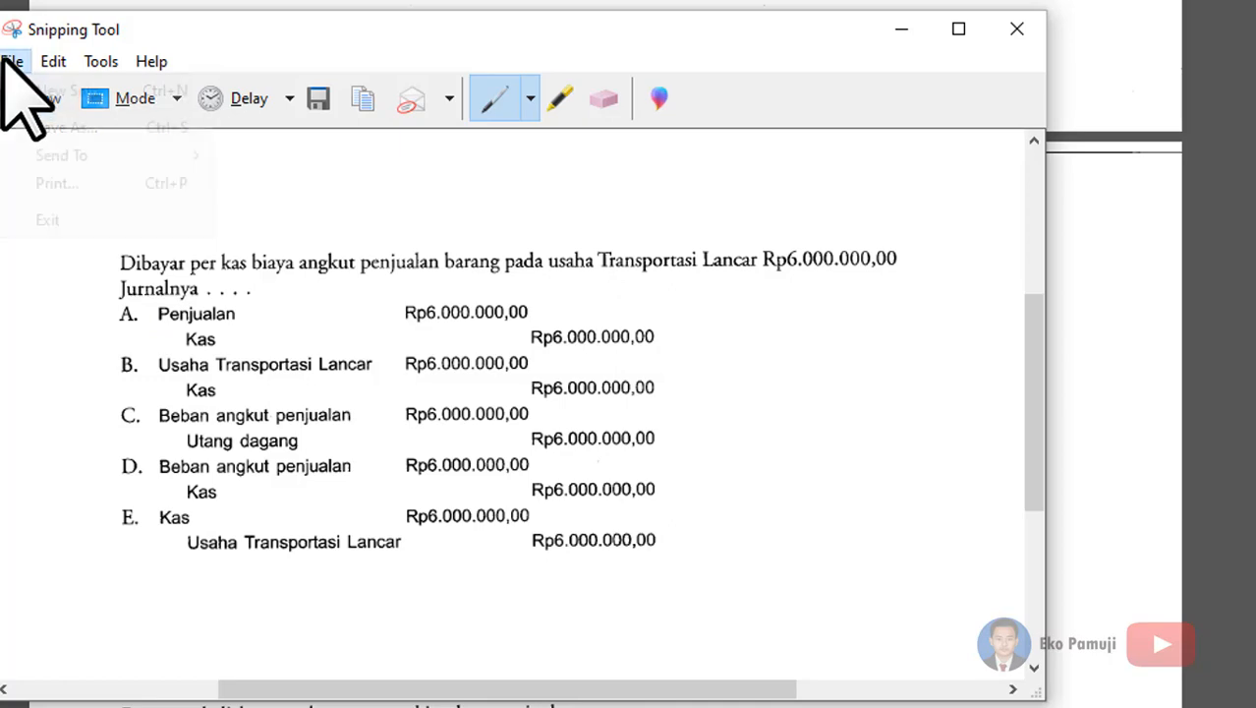
{"action": "left_click", "coordinate": [64, 127]}
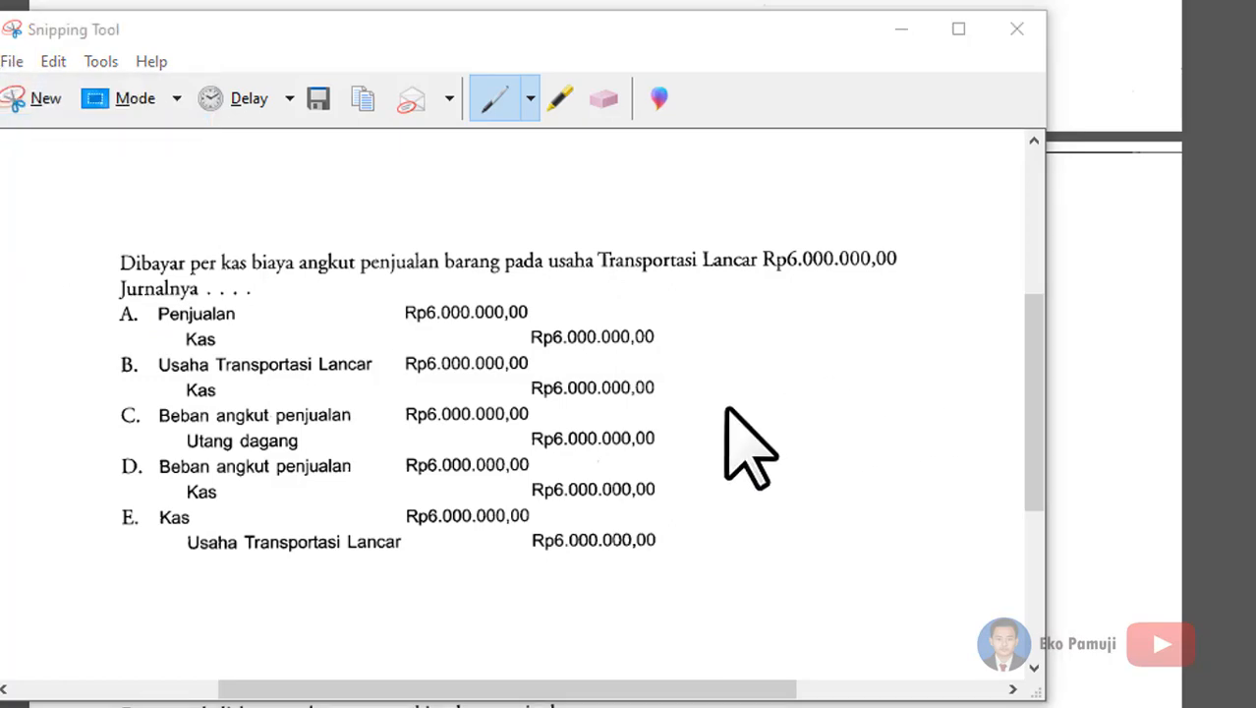
{"action": "type", "text": "SOAL "}
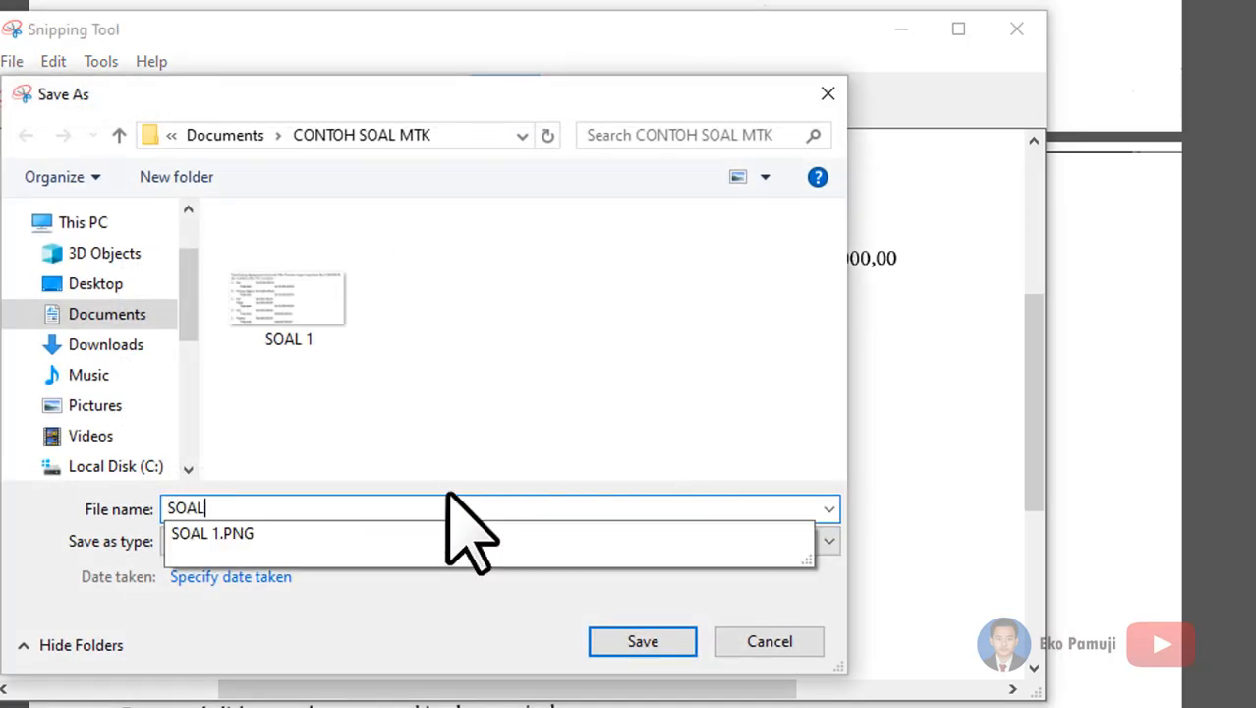
{"action": "type", "text": "2"}
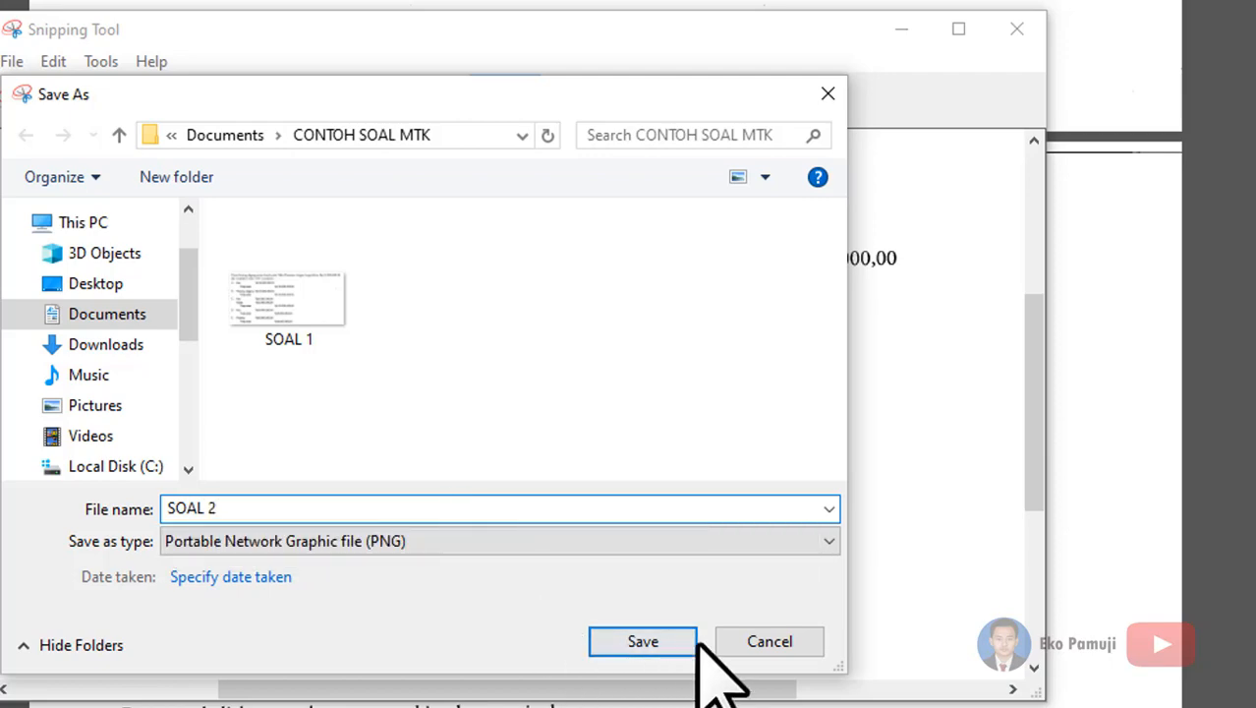
{"action": "left_click", "coordinate": [668, 633]}
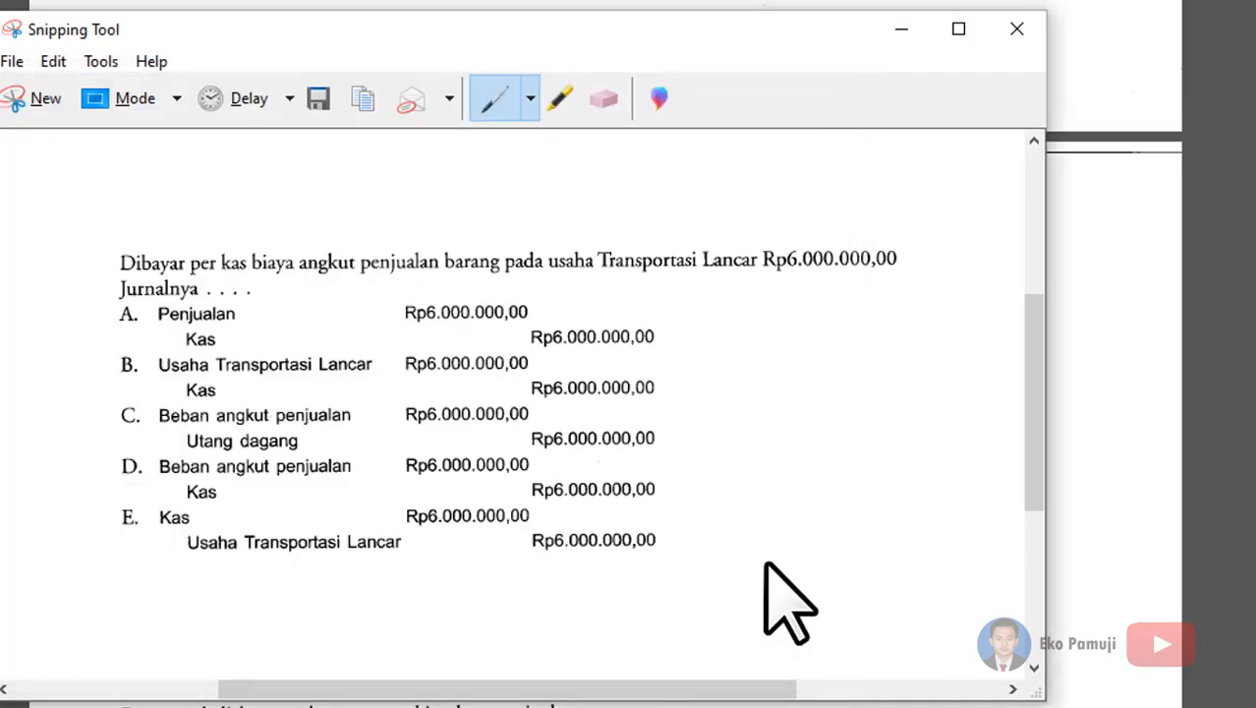
- Capture question 12 with options A to E in a new snip and close Snipping Tool without saving it
{"action": "left_click", "coordinate": [53, 104]}
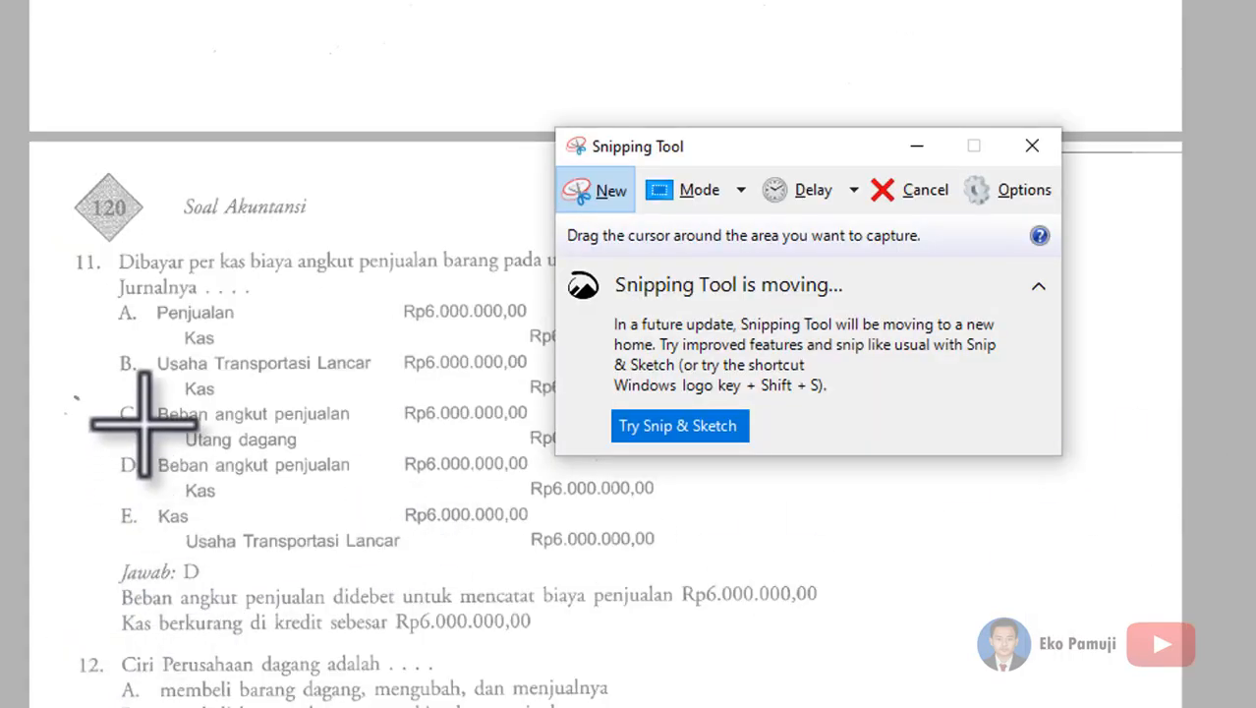
{"action": "left_click_drag", "start_coordinate": [117, 655], "coordinate": [763, 706]}
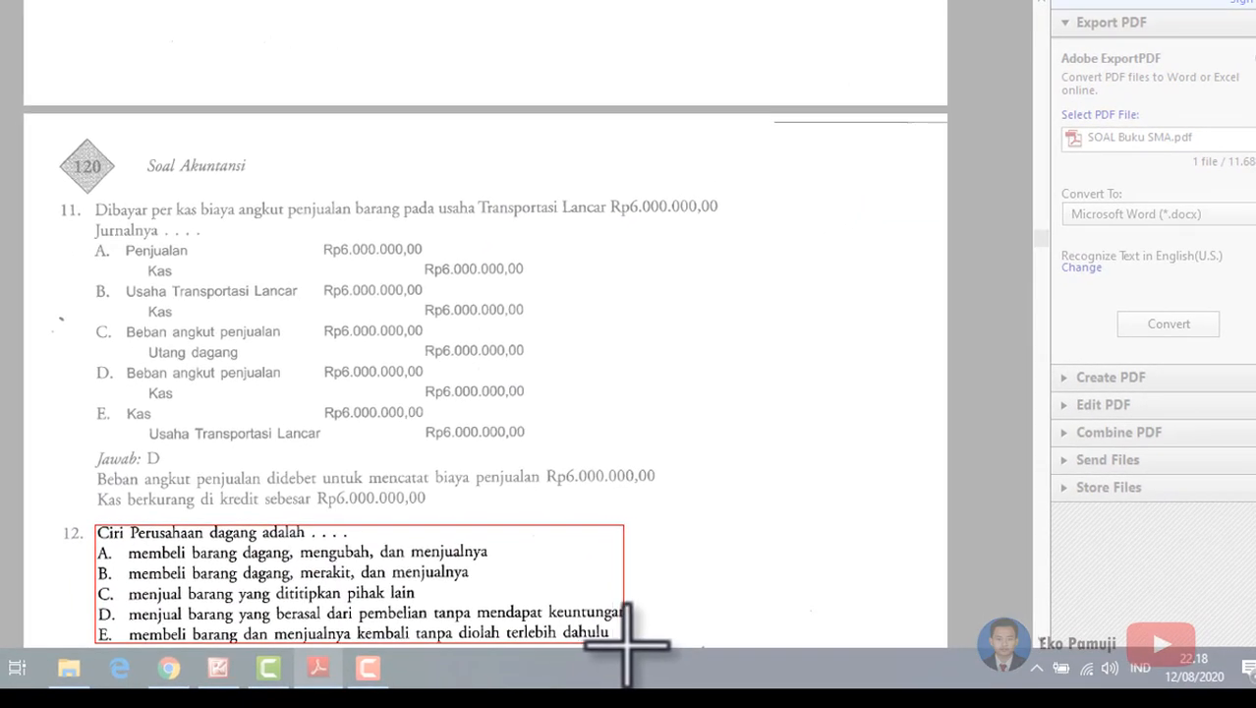
{"action": "left_click_drag", "start_coordinate": [644, 644], "coordinate": [653, 644]}
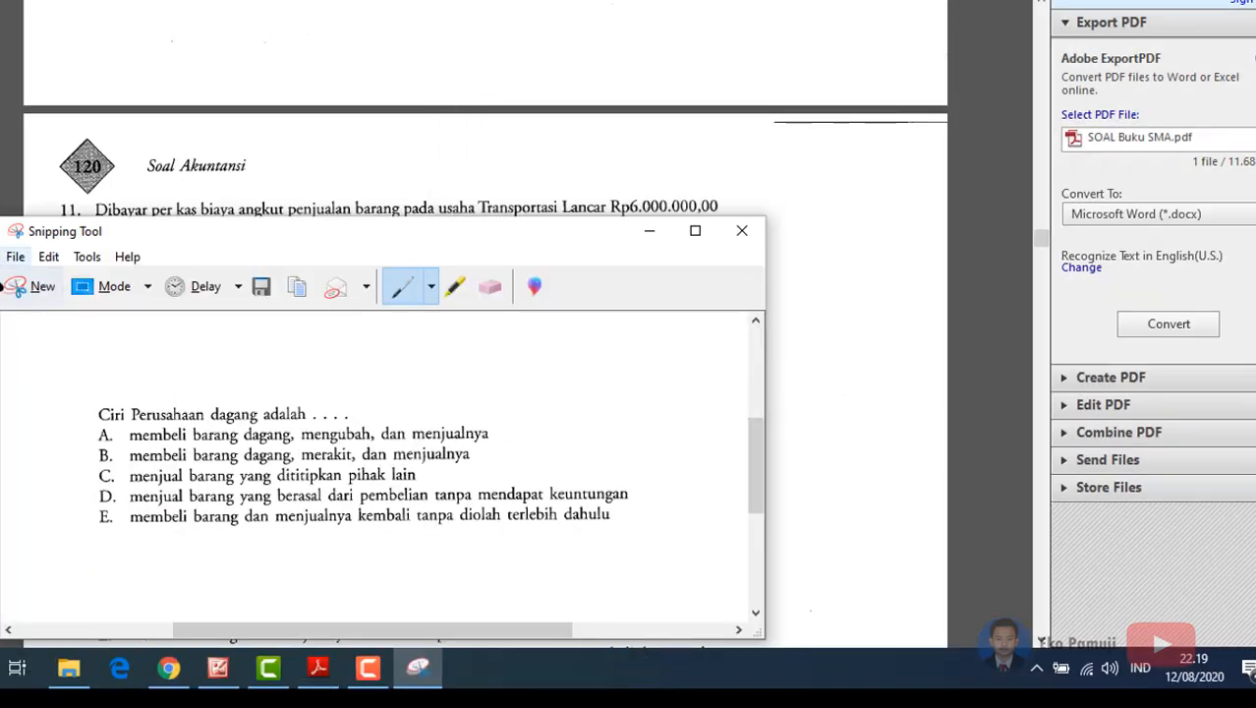
{"action": "left_click", "coordinate": [742, 230]}
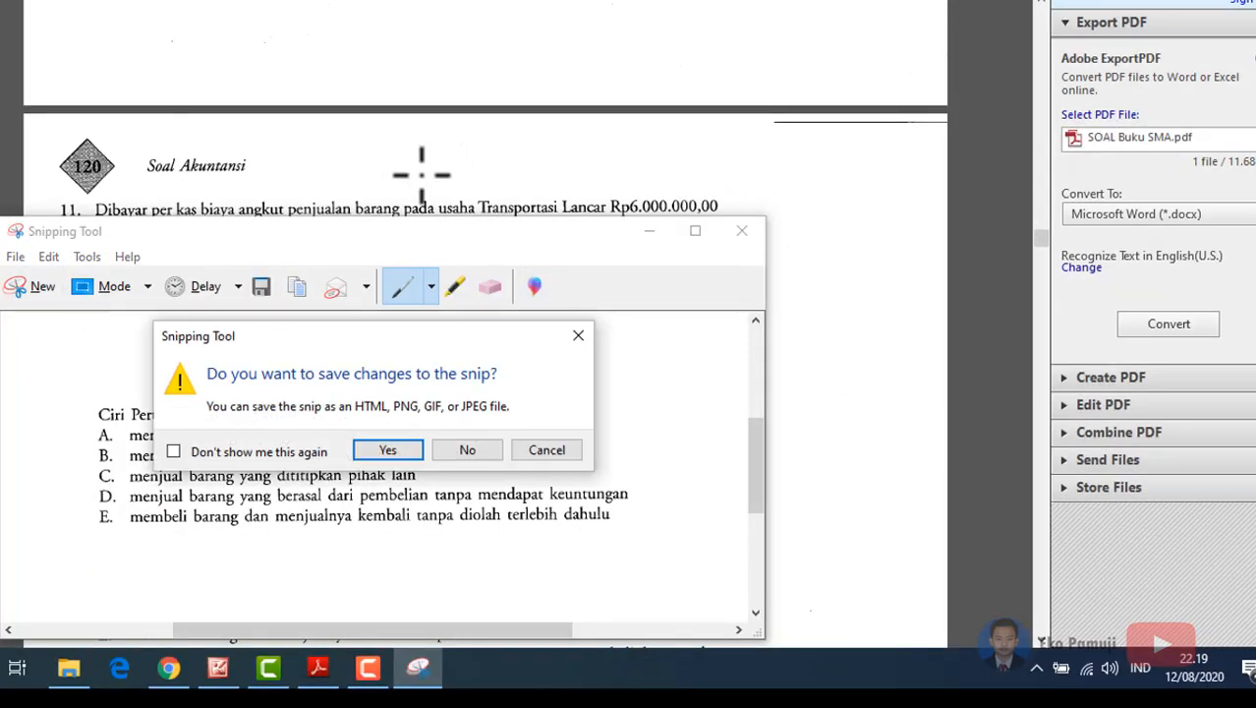
{"action": "left_click", "coordinate": [488, 452]}
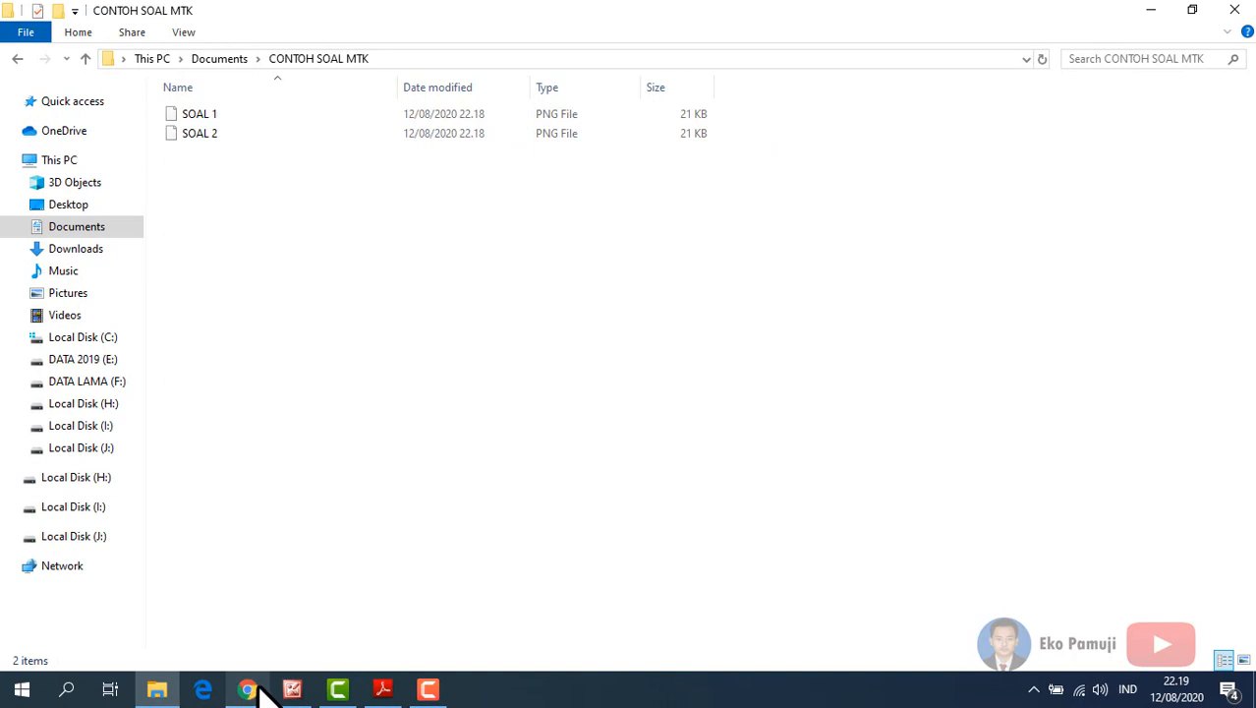
- Switch to Chrome and close the pages with the Bahasa Indonesia, 2019 SMA chemistry and Arabic questions
{"action": "left_click", "coordinate": [260, 686]}
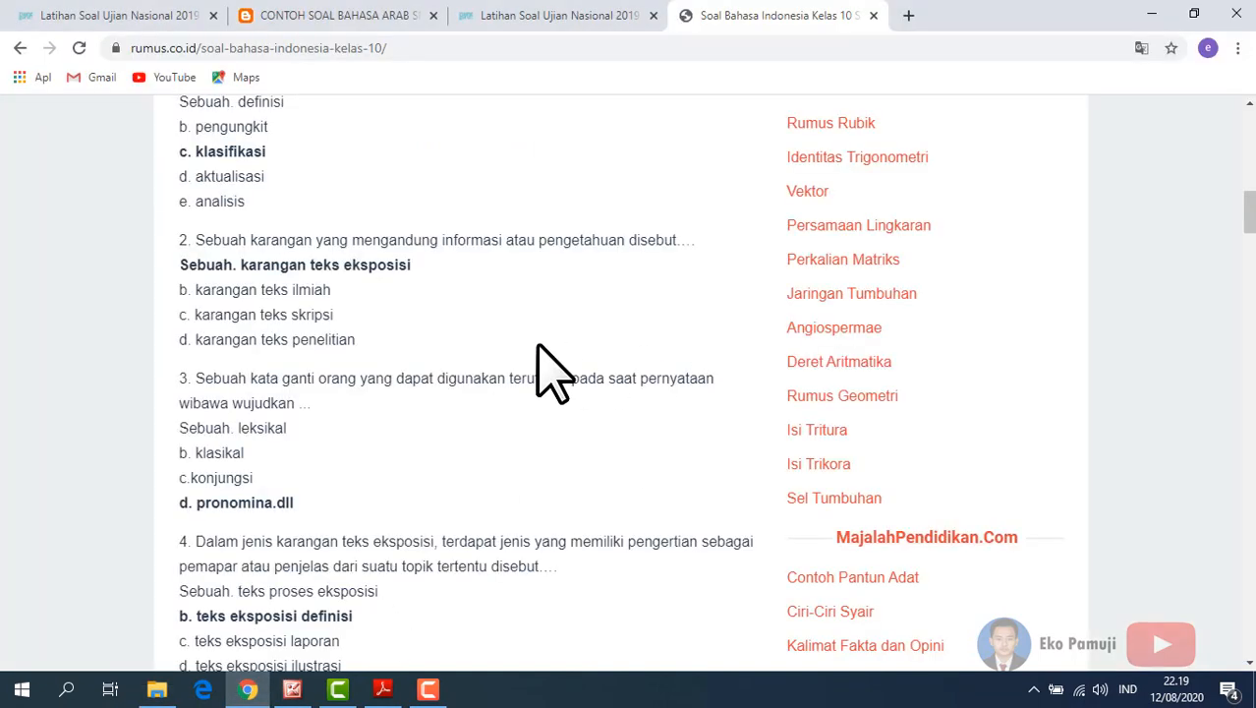
{"action": "left_click", "coordinate": [873, 16]}
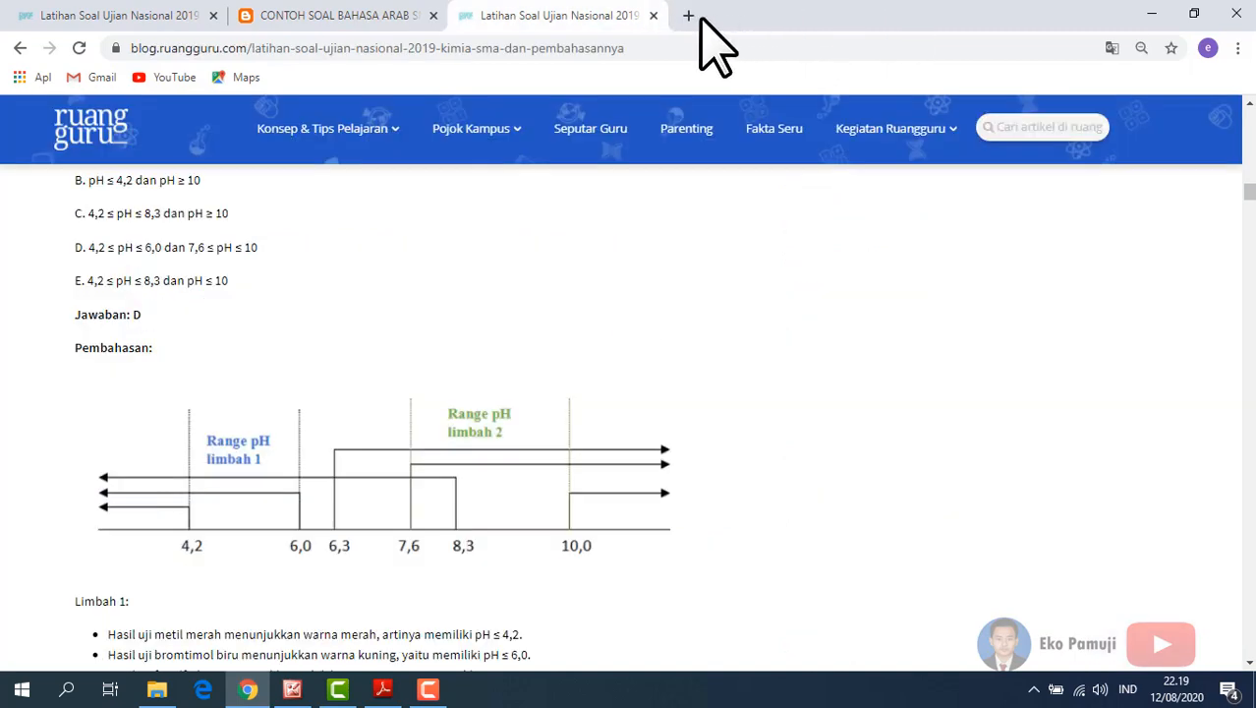
{"action": "left_click", "coordinate": [653, 16]}
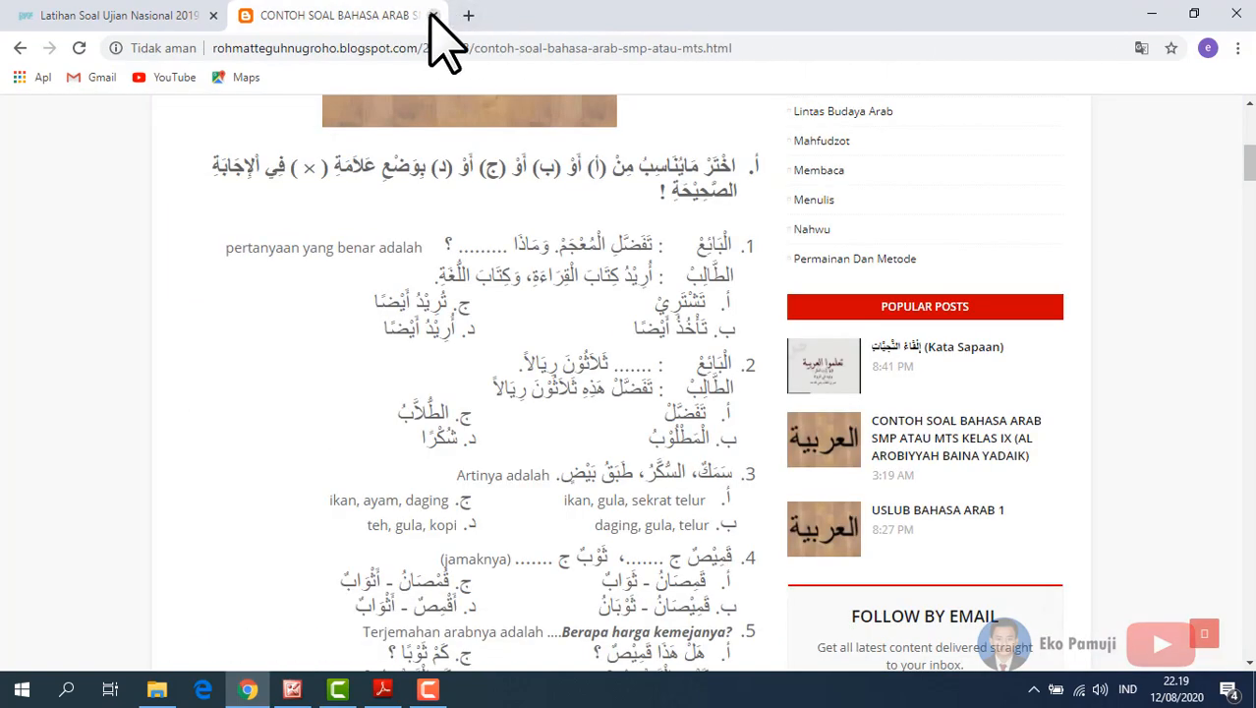
{"action": "left_click", "coordinate": [433, 16]}
- Go to drive.google.com and sign out of the current Google account
{"action": "left_click", "coordinate": [224, 47]}
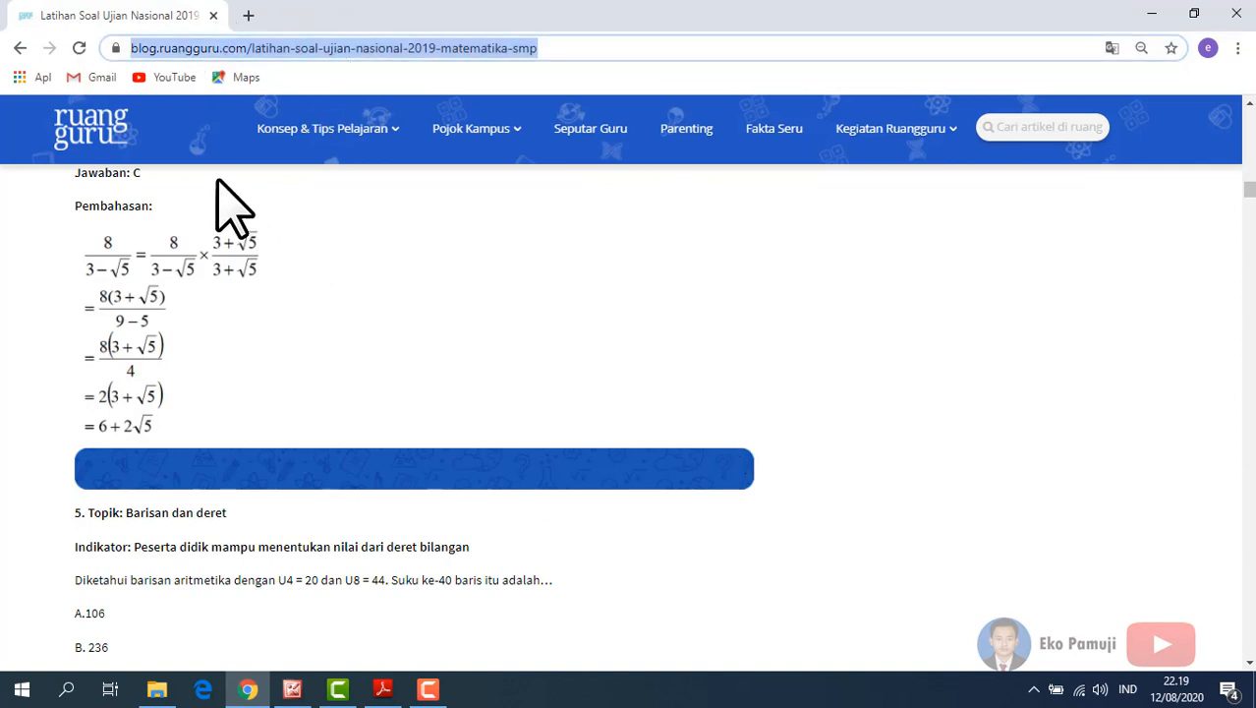
{"action": "type", "text": "Drive.google.com"}
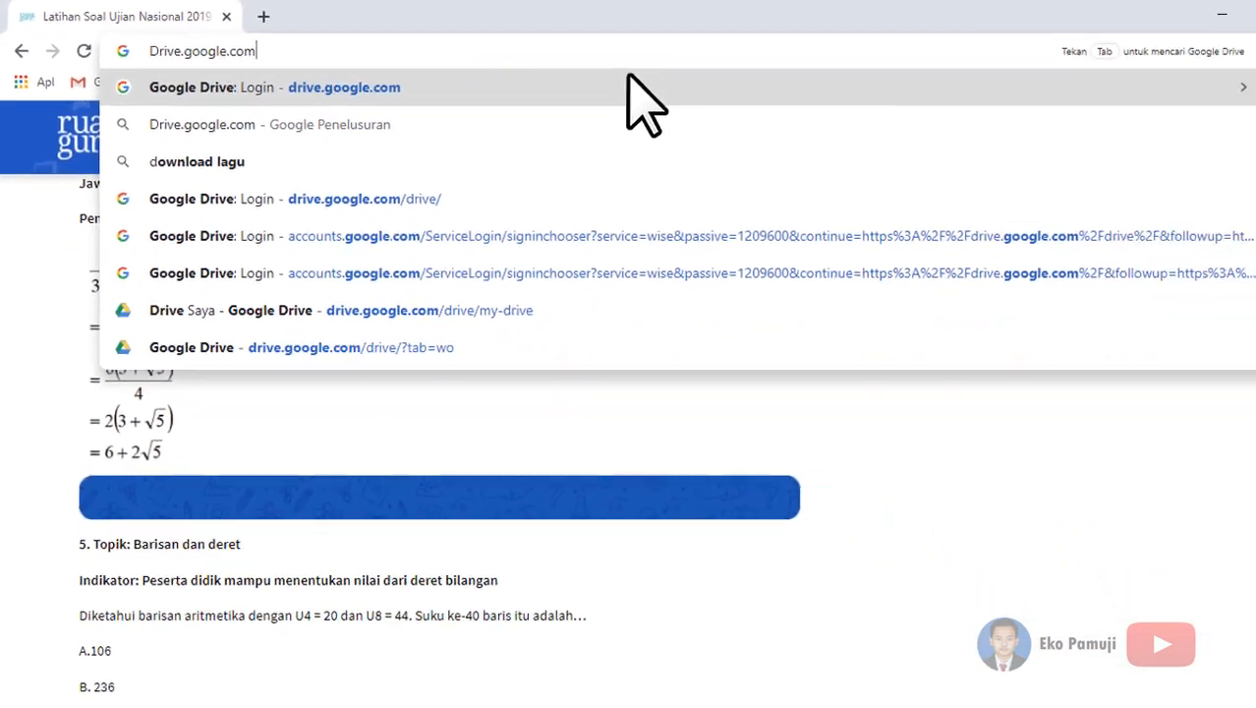
{"action": "left_click", "coordinate": [1111, 148]}
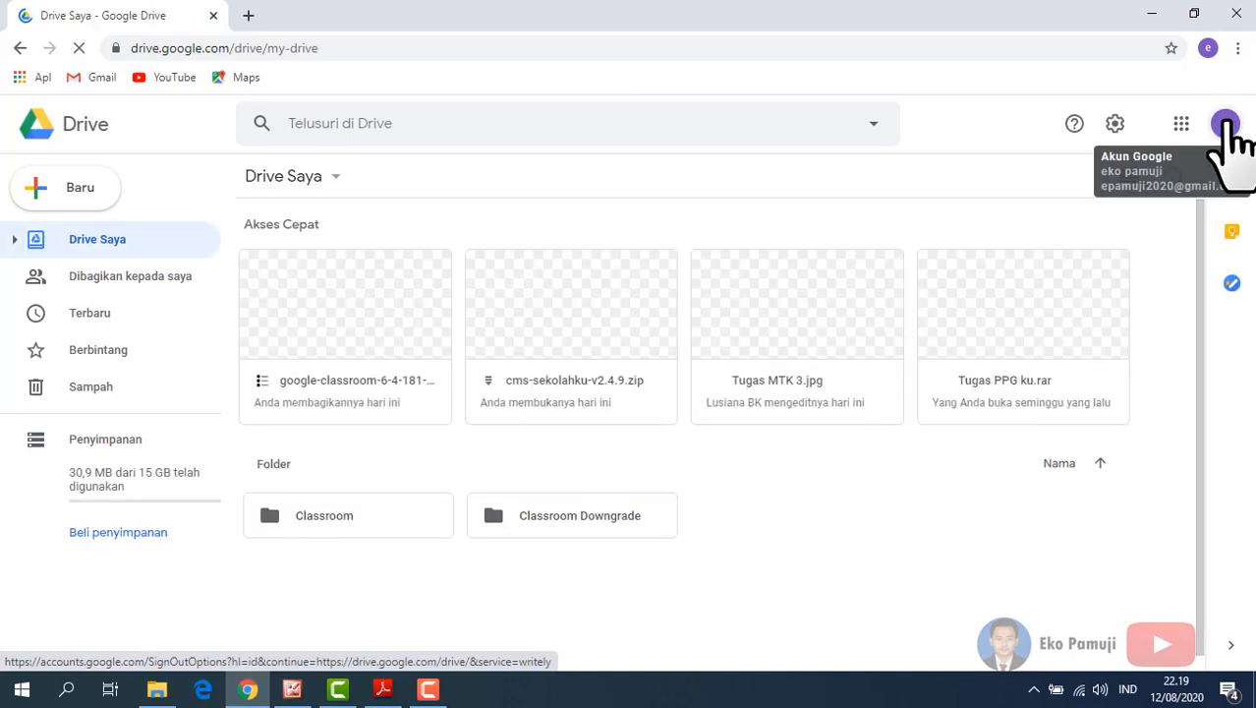
{"action": "left_click", "coordinate": [1226, 124]}
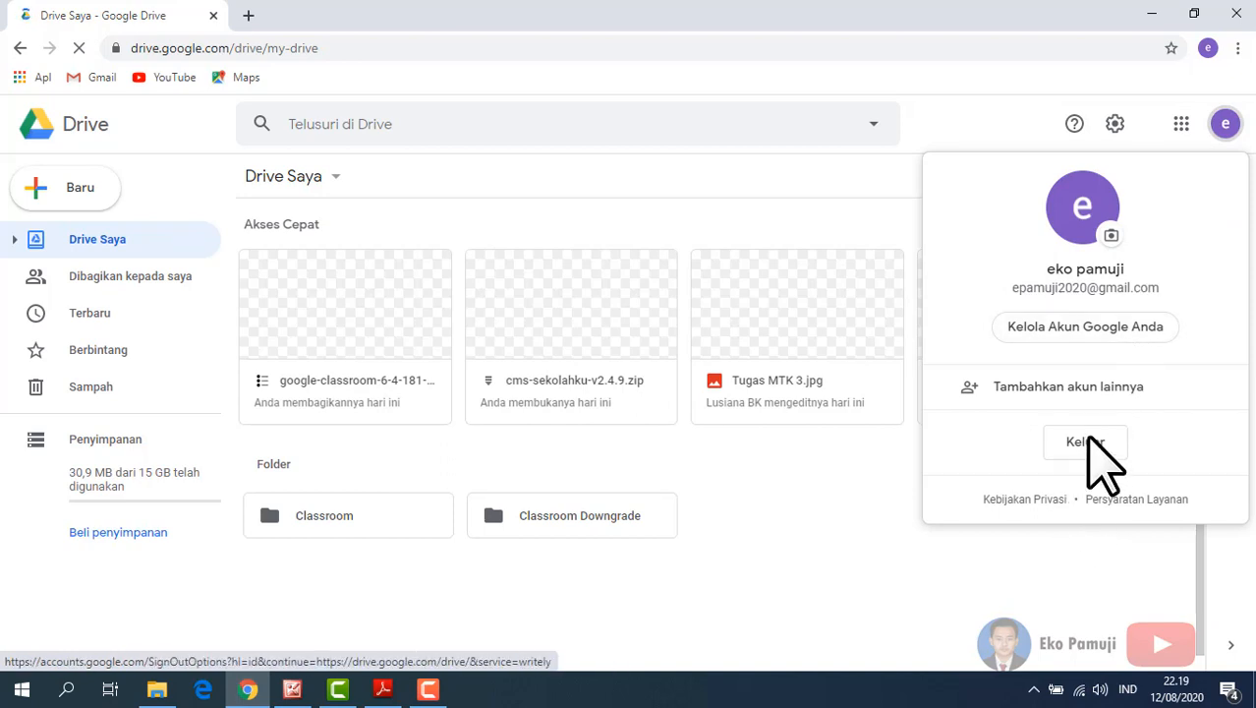
{"action": "left_click", "coordinate": [1087, 444]}
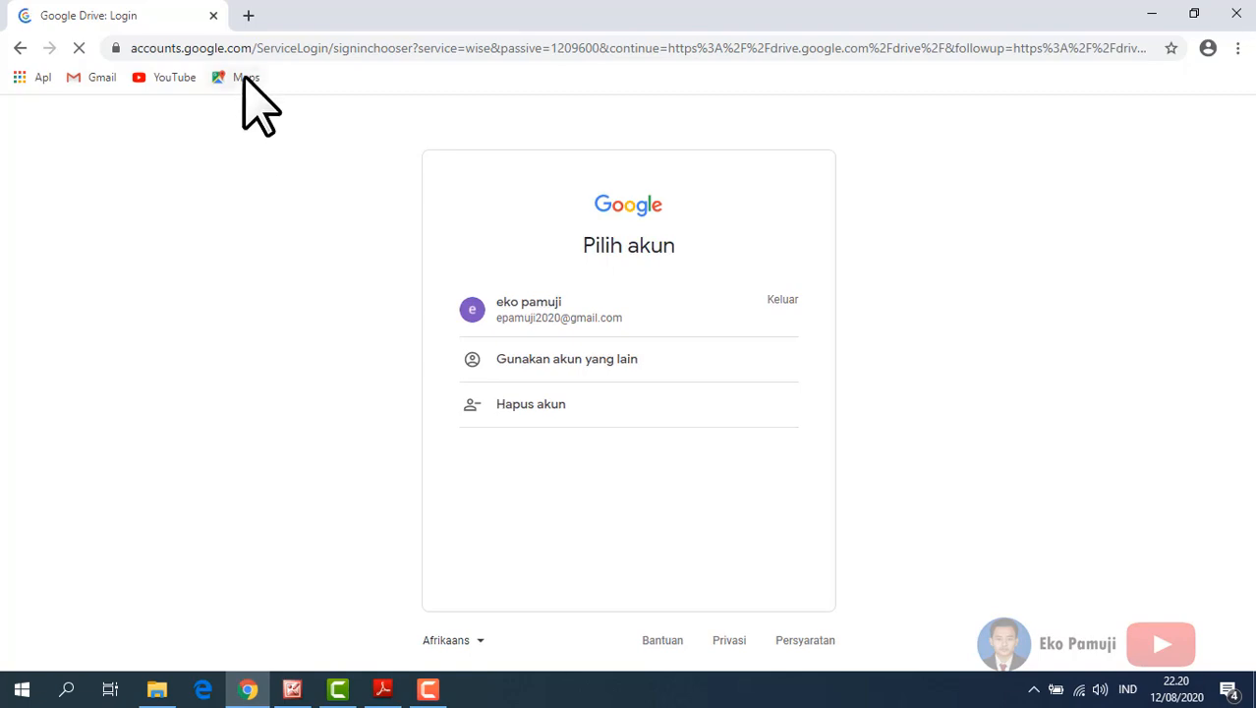
- Load drive.google.com again and sign in to the listed Google account with the account password
{"action": "left_click", "coordinate": [208, 49]}
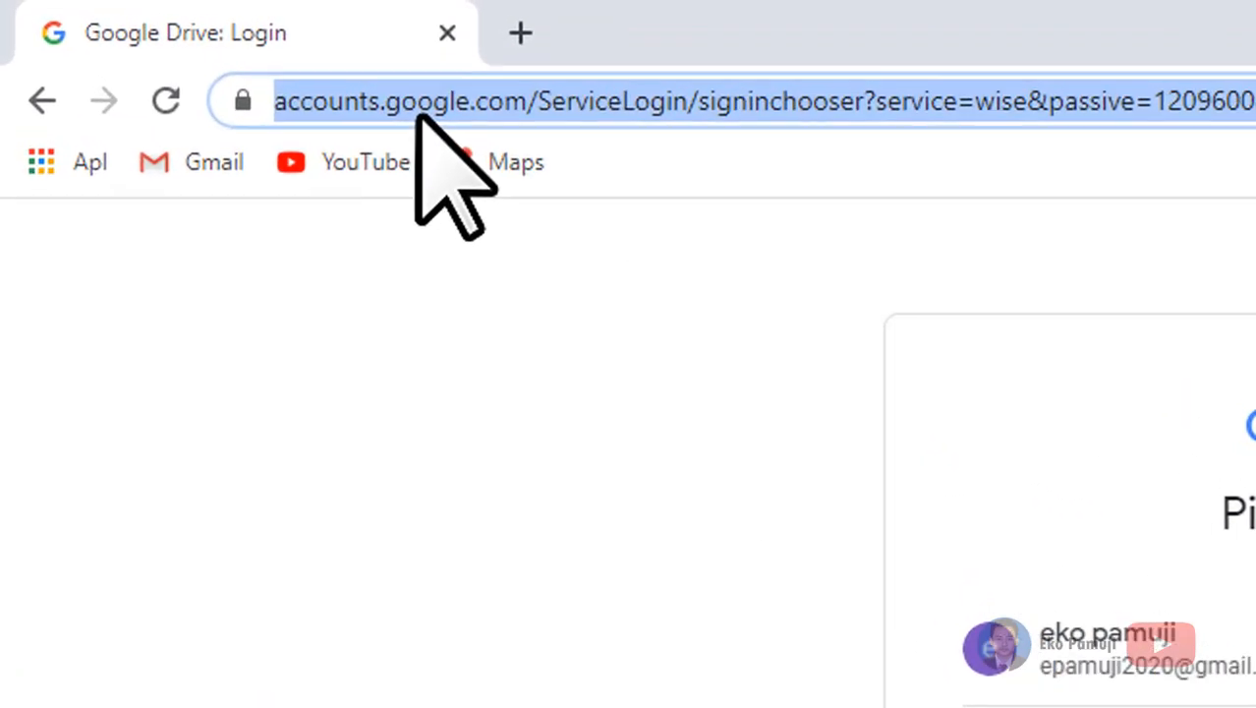
{"action": "type", "text": "D"}
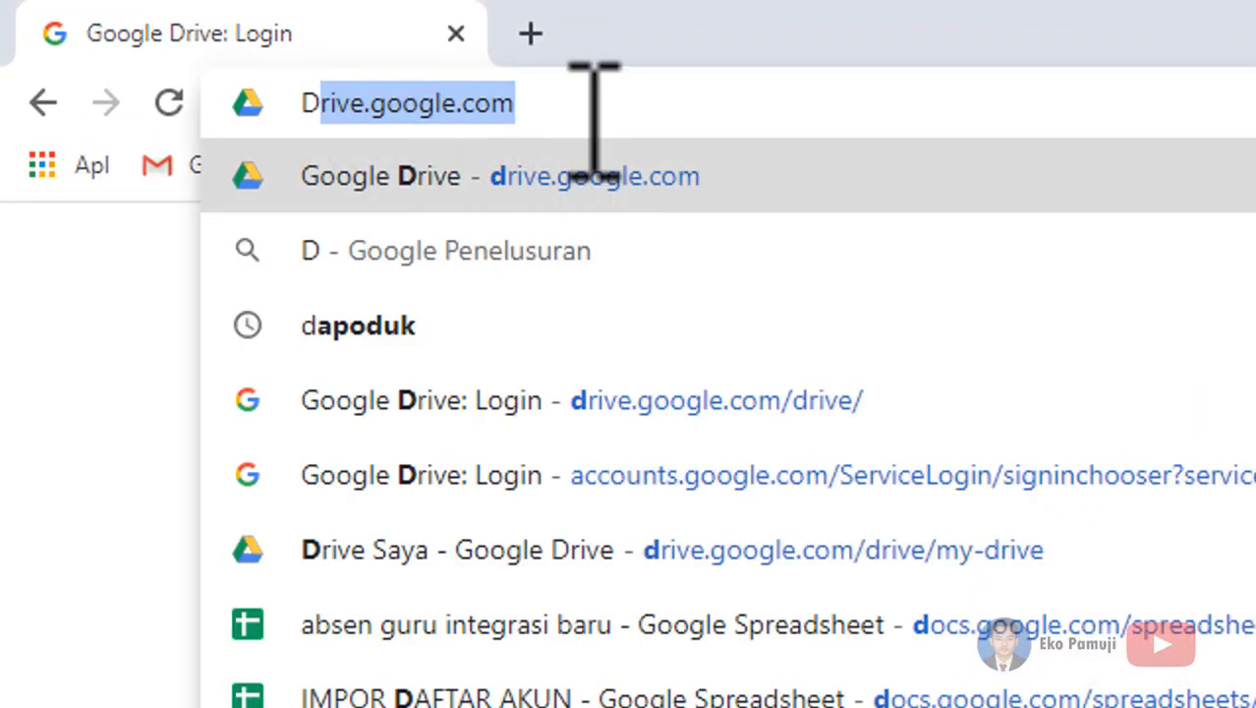
{"action": "key", "text": "Right"}
{"action": "key", "text": "Return"}
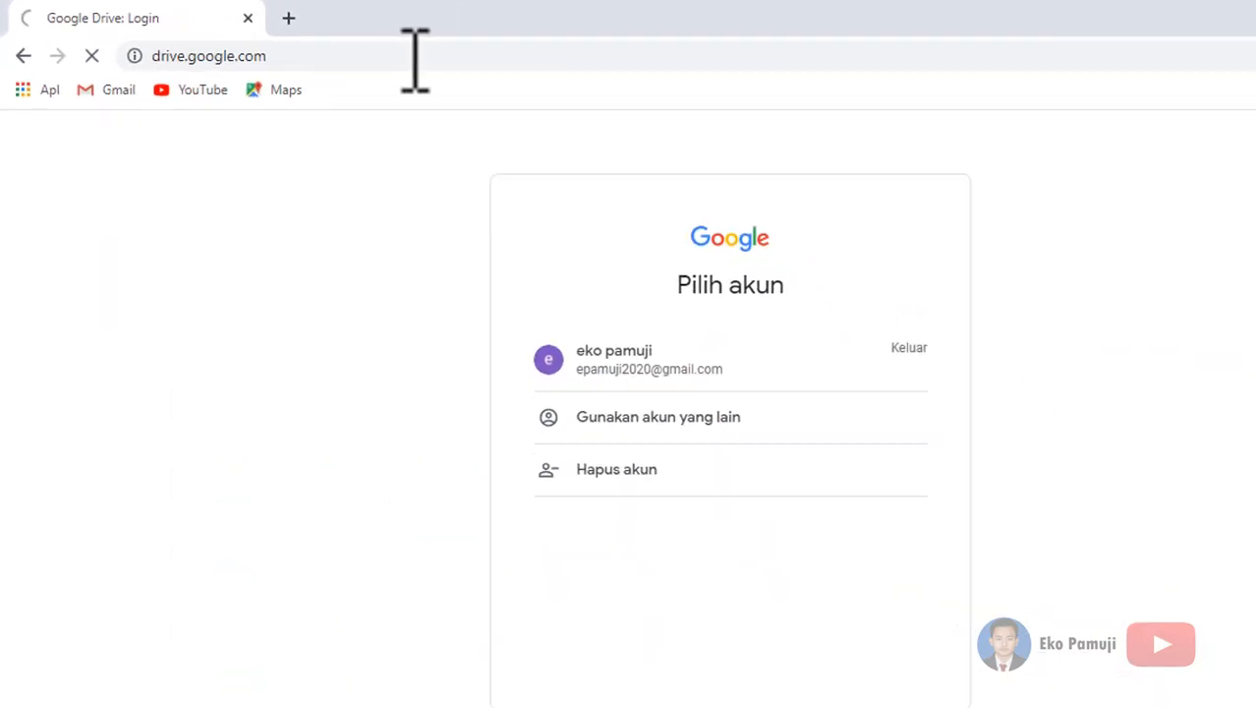
{"action": "left_click", "coordinate": [678, 322]}
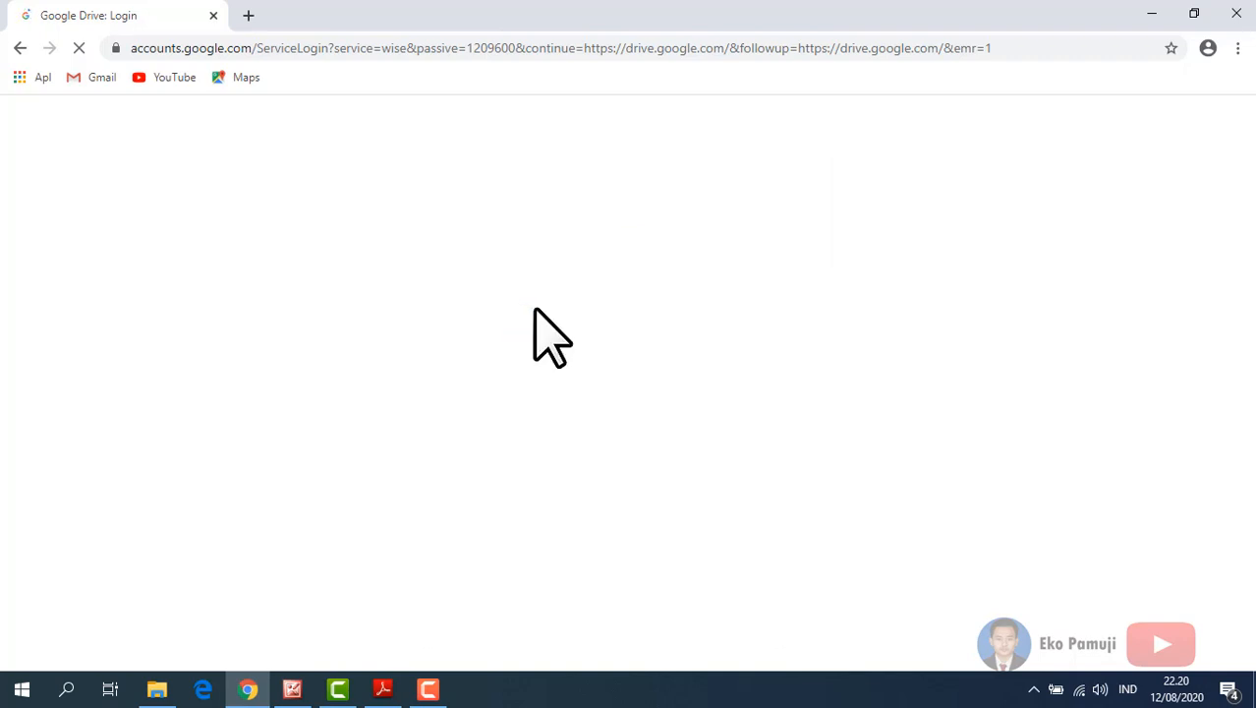
{"action": "left_click", "coordinate": [575, 320]}
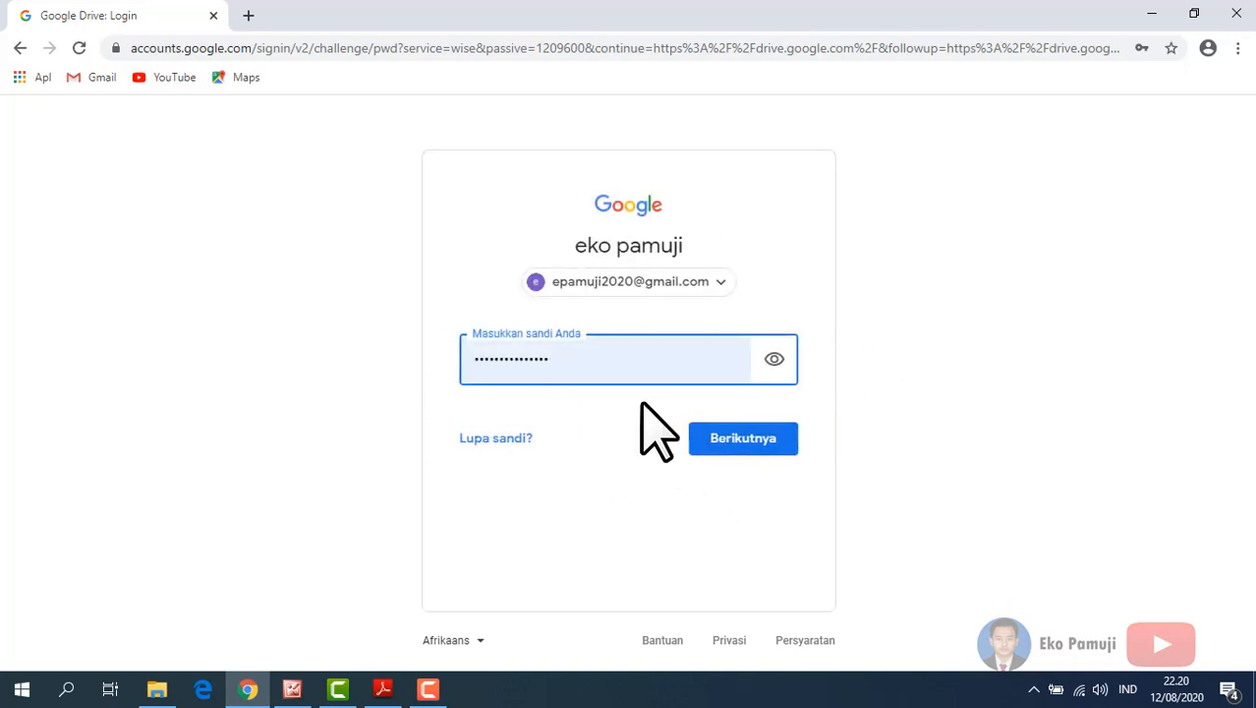
{"action": "left_click", "coordinate": [733, 437]}
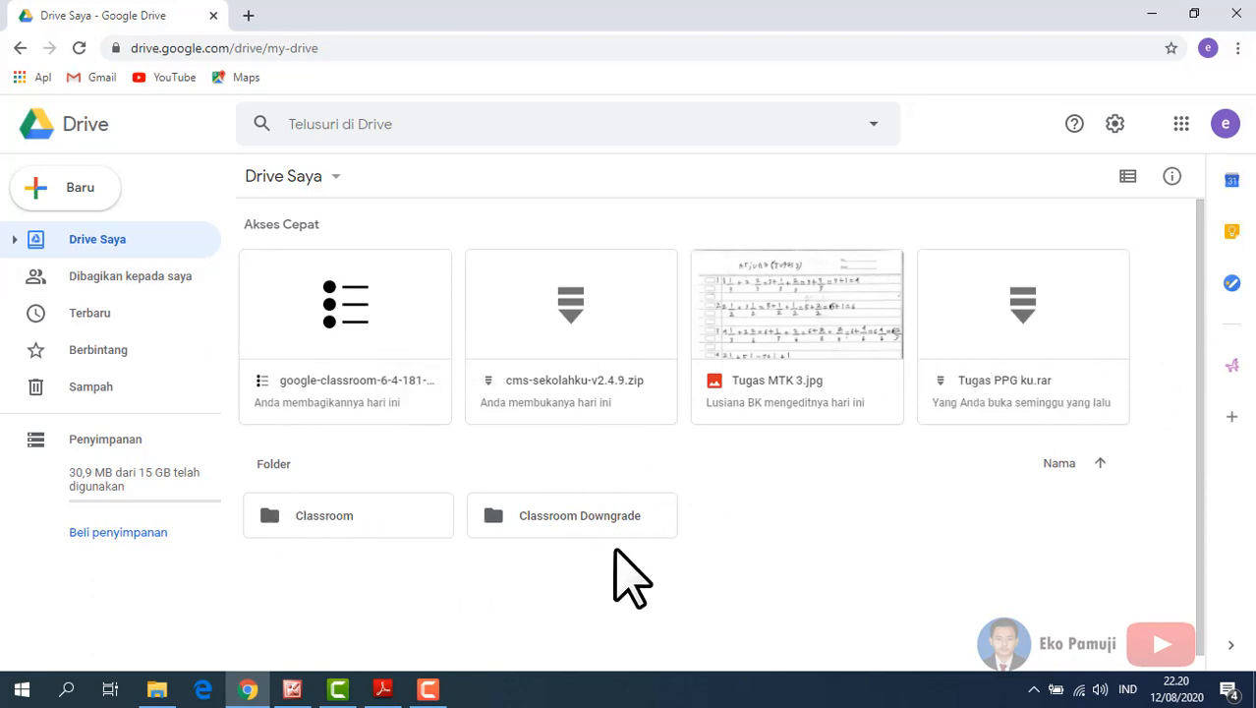
- Upload the folder CONTOH SOAL MTK from Documents to Drive Saya and dismiss the upload notification
{"action": "scroll", "coordinate": [629, 580], "scroll_direction": "down", "scroll_amount": 1}
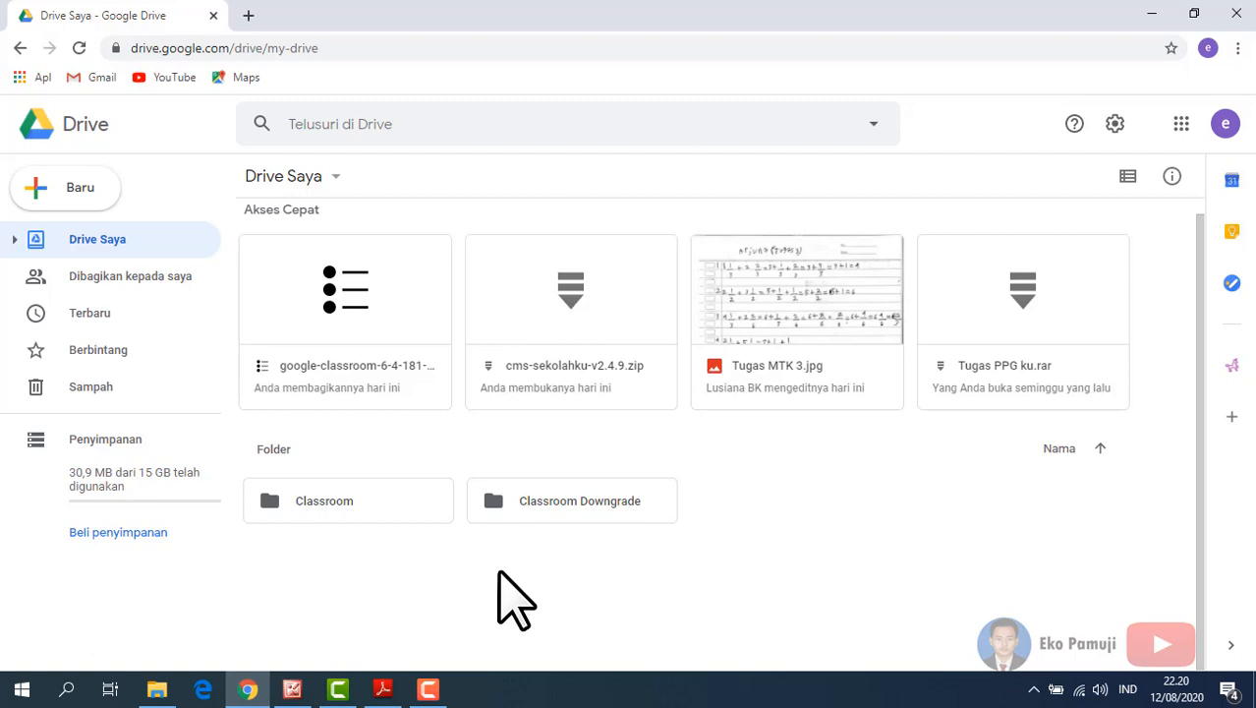
{"action": "left_click", "coordinate": [78, 192]}
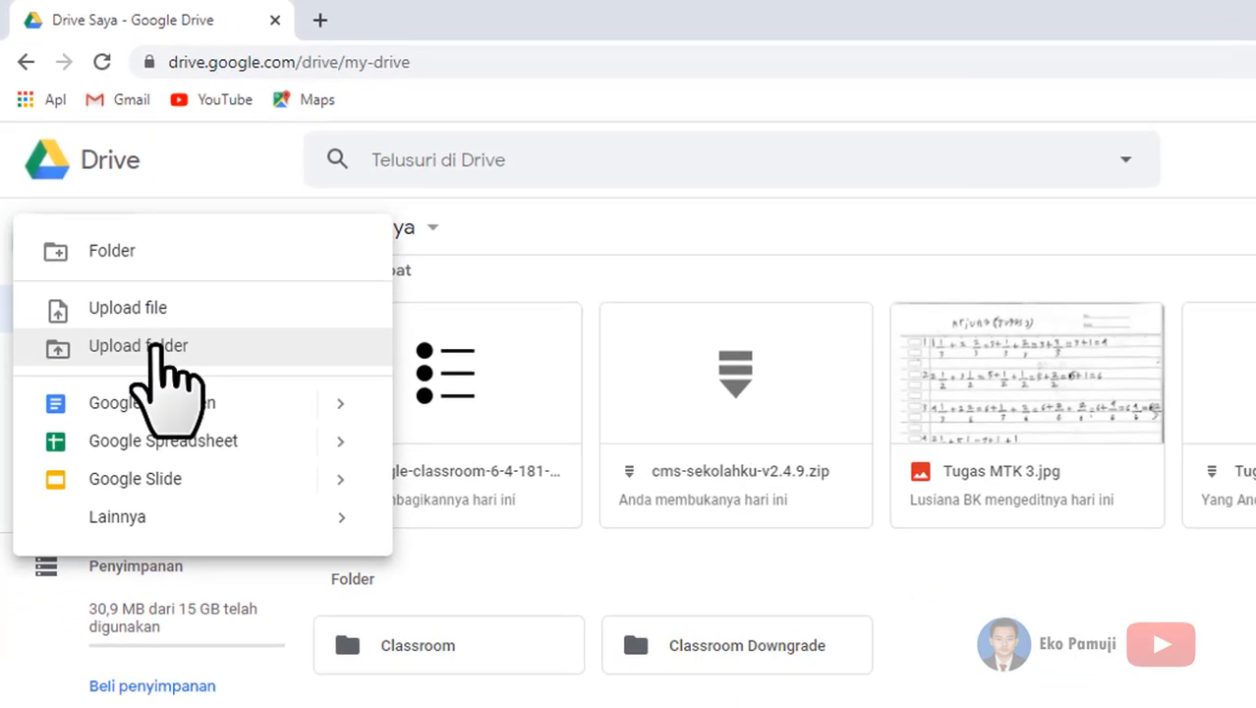
{"action": "left_click", "coordinate": [155, 346]}
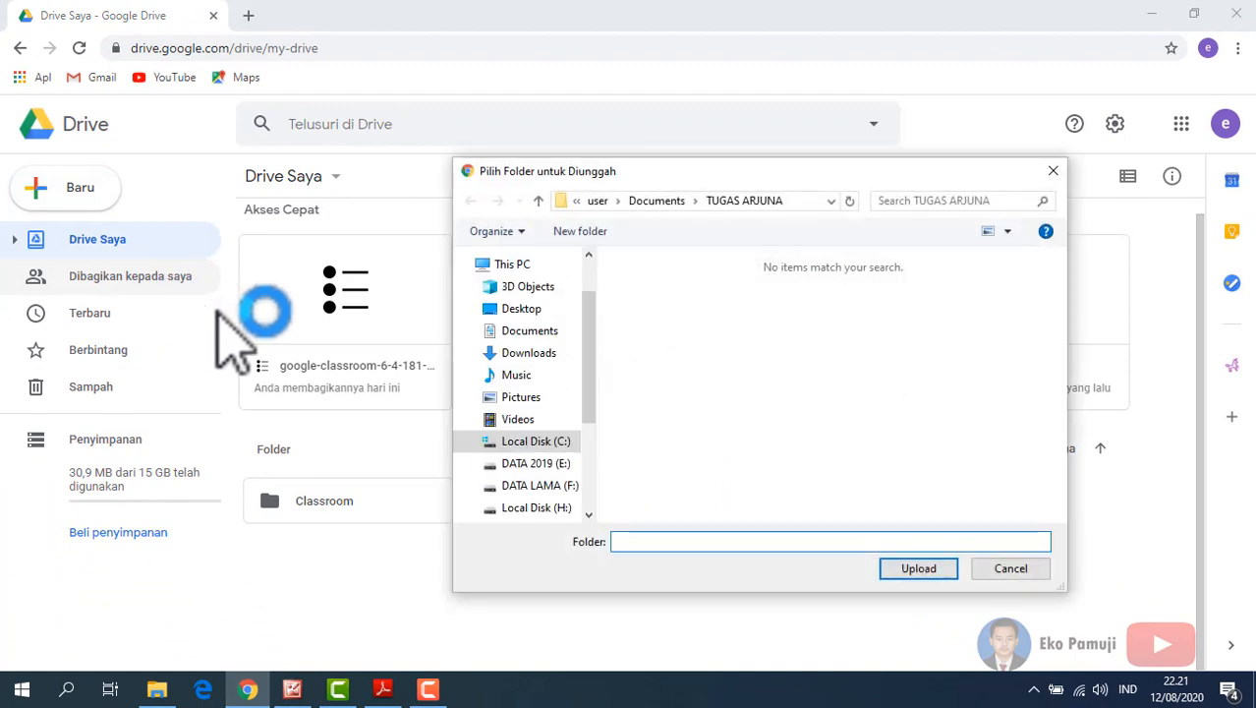
{"action": "left_click", "coordinate": [536, 332]}
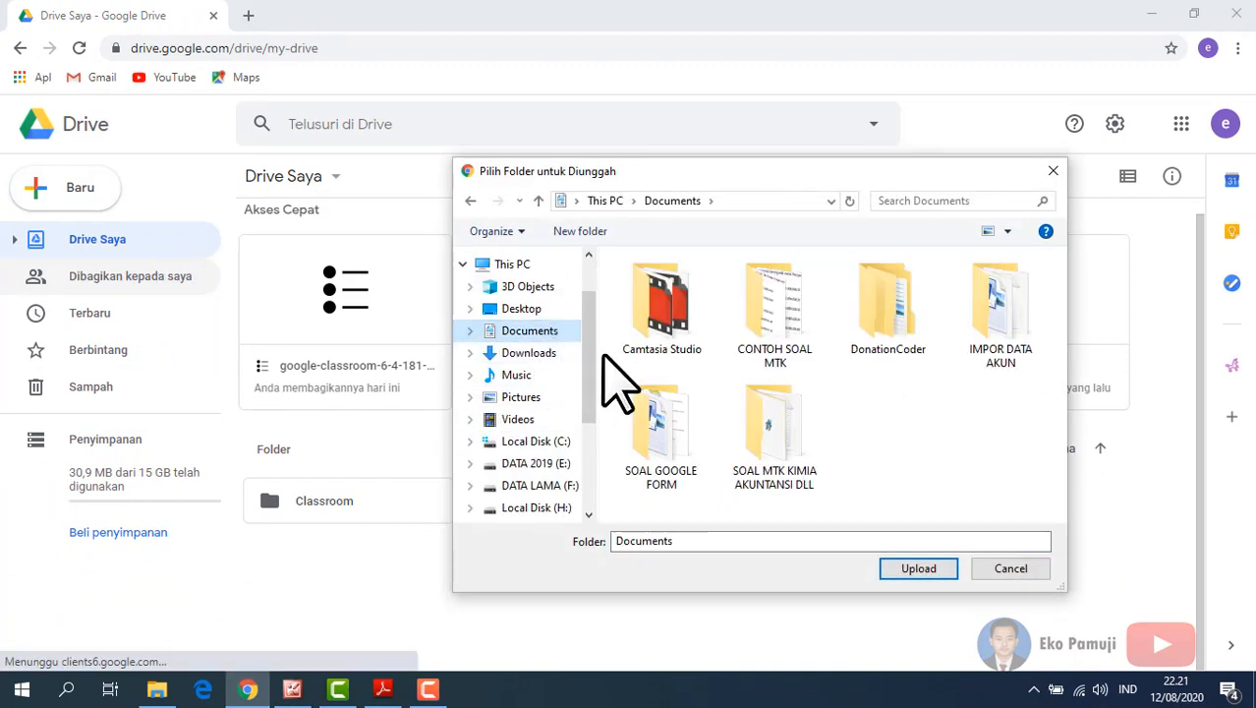
{"action": "left_click", "coordinate": [785, 328]}
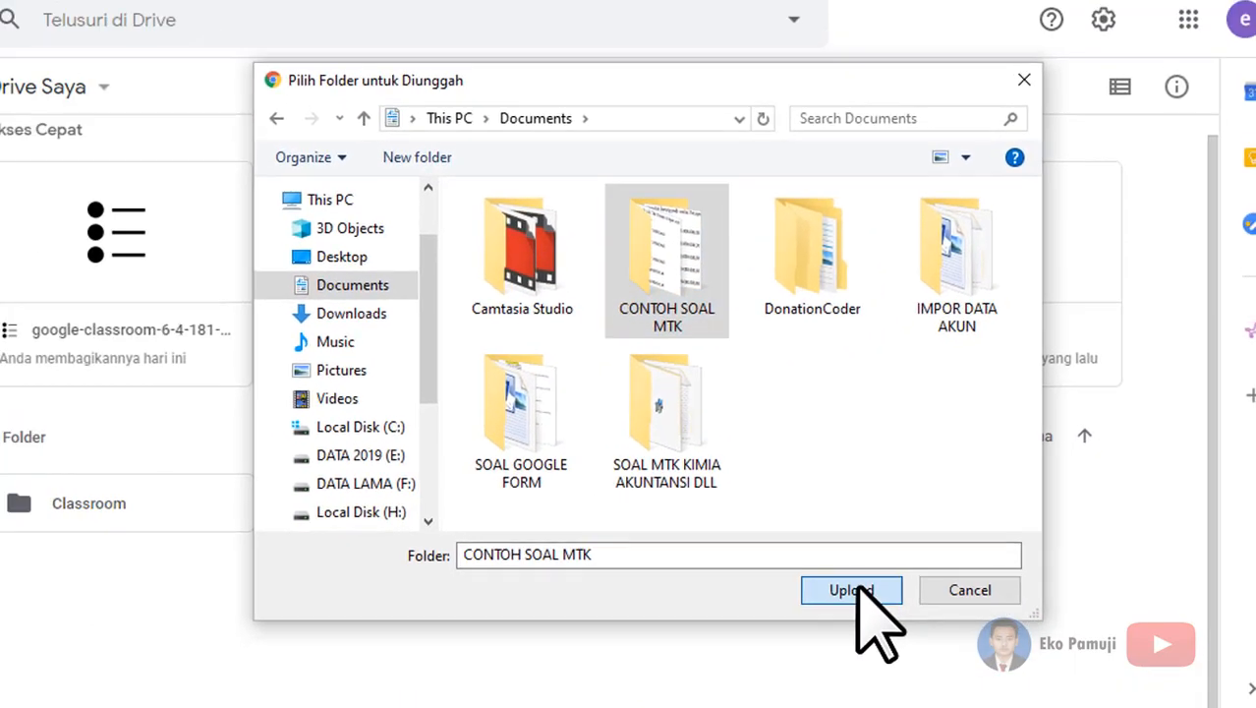
{"action": "left_click", "coordinate": [918, 568]}
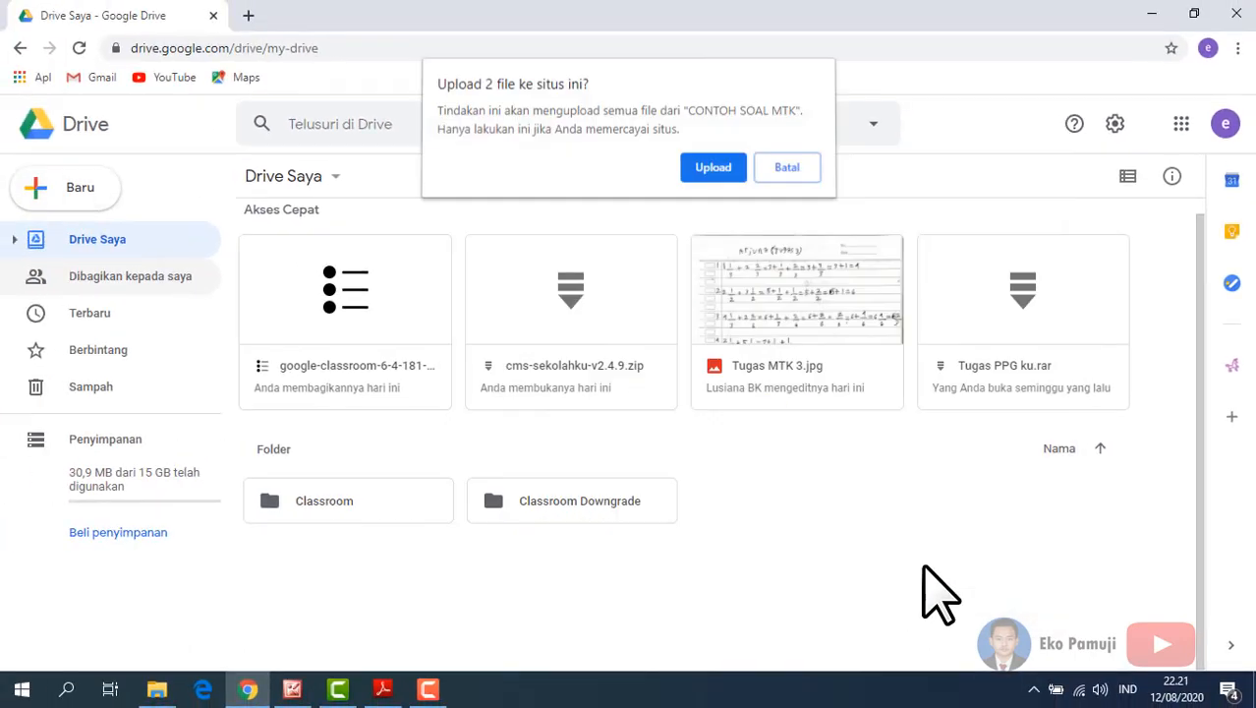
{"action": "left_click", "coordinate": [715, 173]}
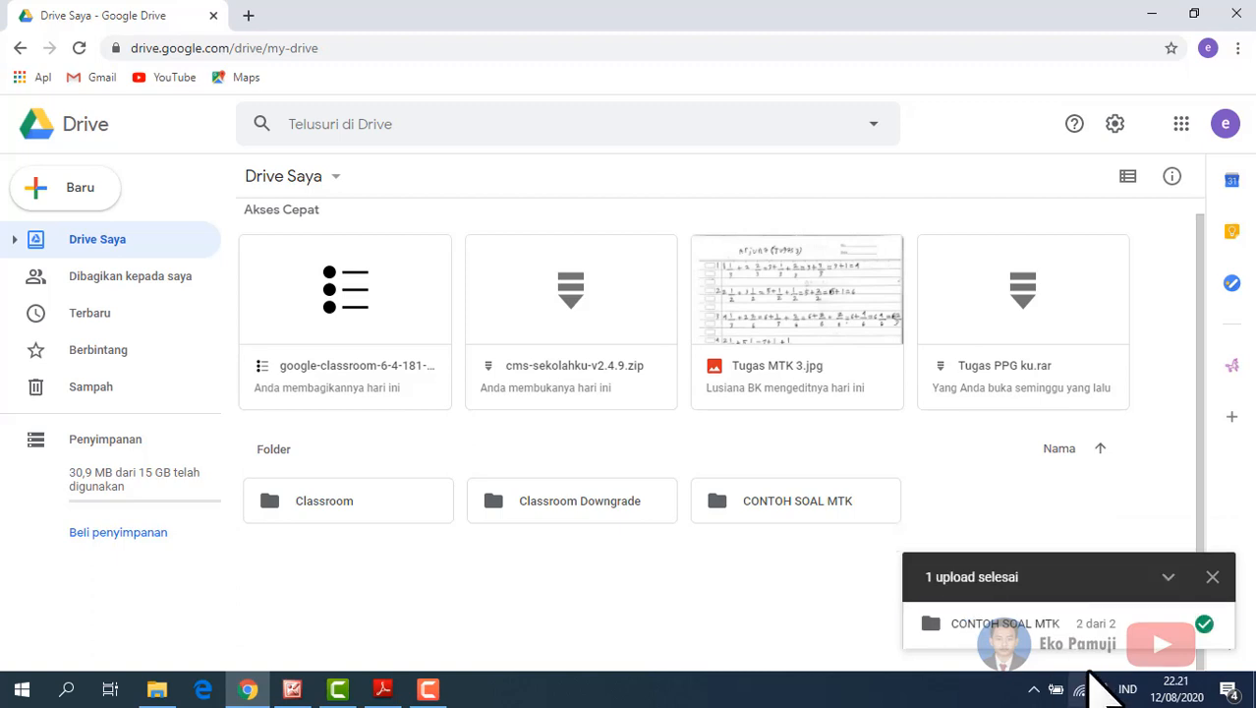
{"action": "left_click", "coordinate": [1212, 577]}
- Check the images SOAL 1.PNG and SOAL 2.PNG in the uploaded CONTOH SOAL MTK folder and return to Drive Saya
{"action": "double_click", "coordinate": [810, 511]}
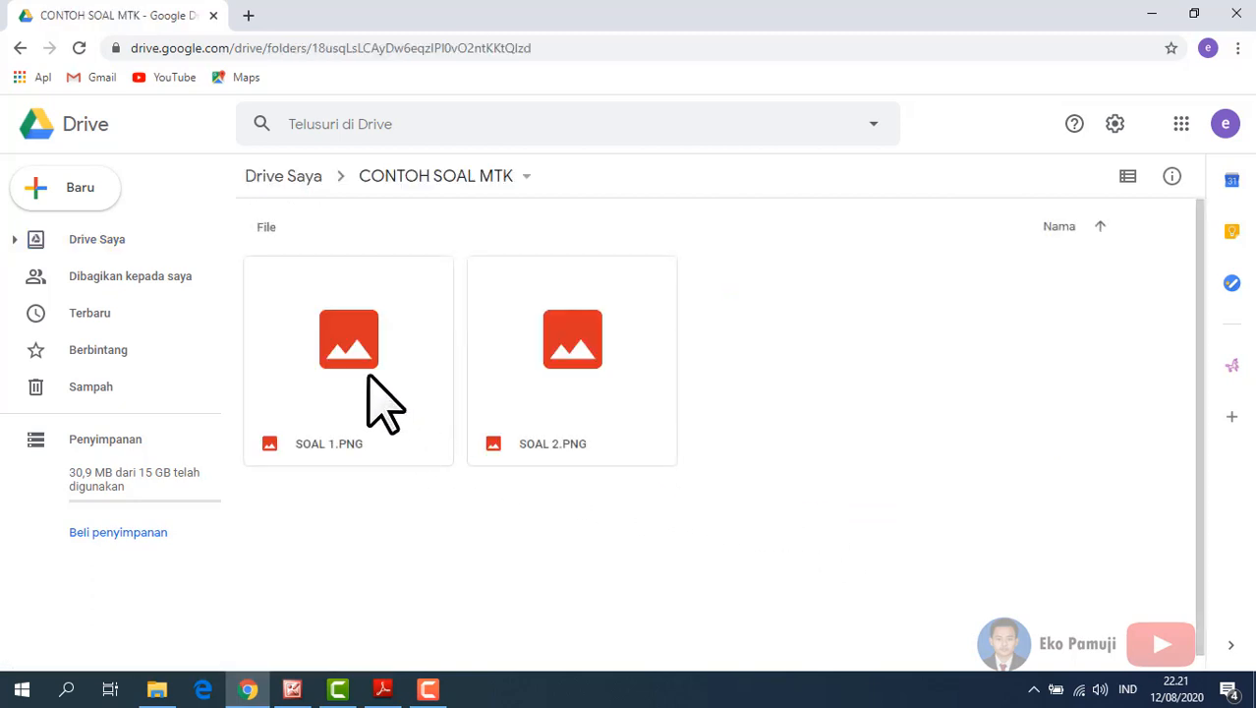
{"action": "left_click", "coordinate": [366, 374]}
{"action": "left_click", "coordinate": [562, 407]}
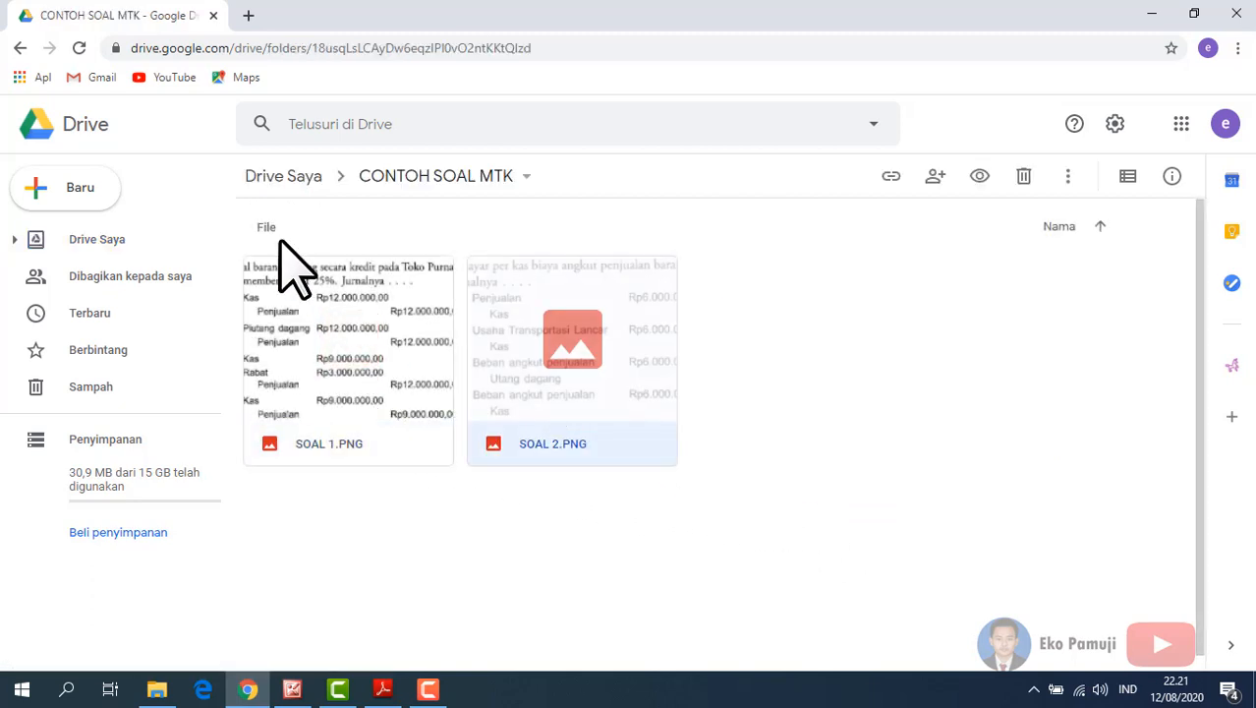
{"action": "left_click", "coordinate": [283, 177]}
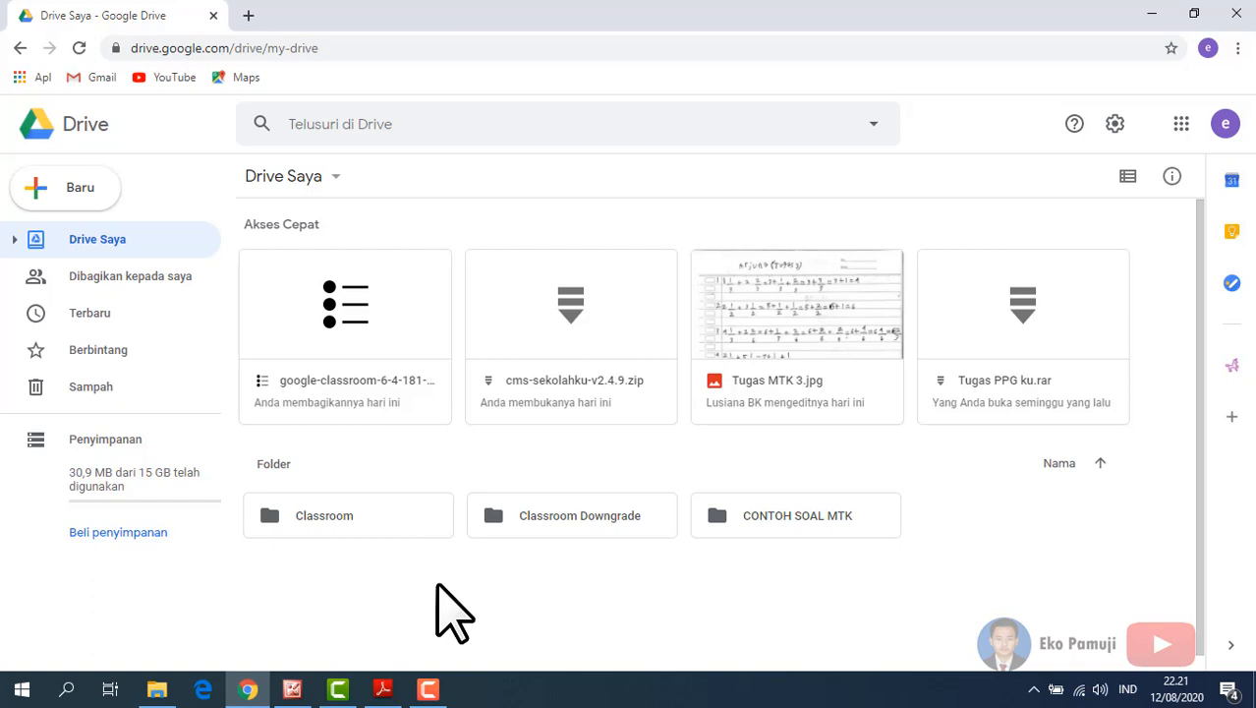
- Create a blank Google Formulir form from Drive Saya
{"action": "left_click", "coordinate": [83, 189]}
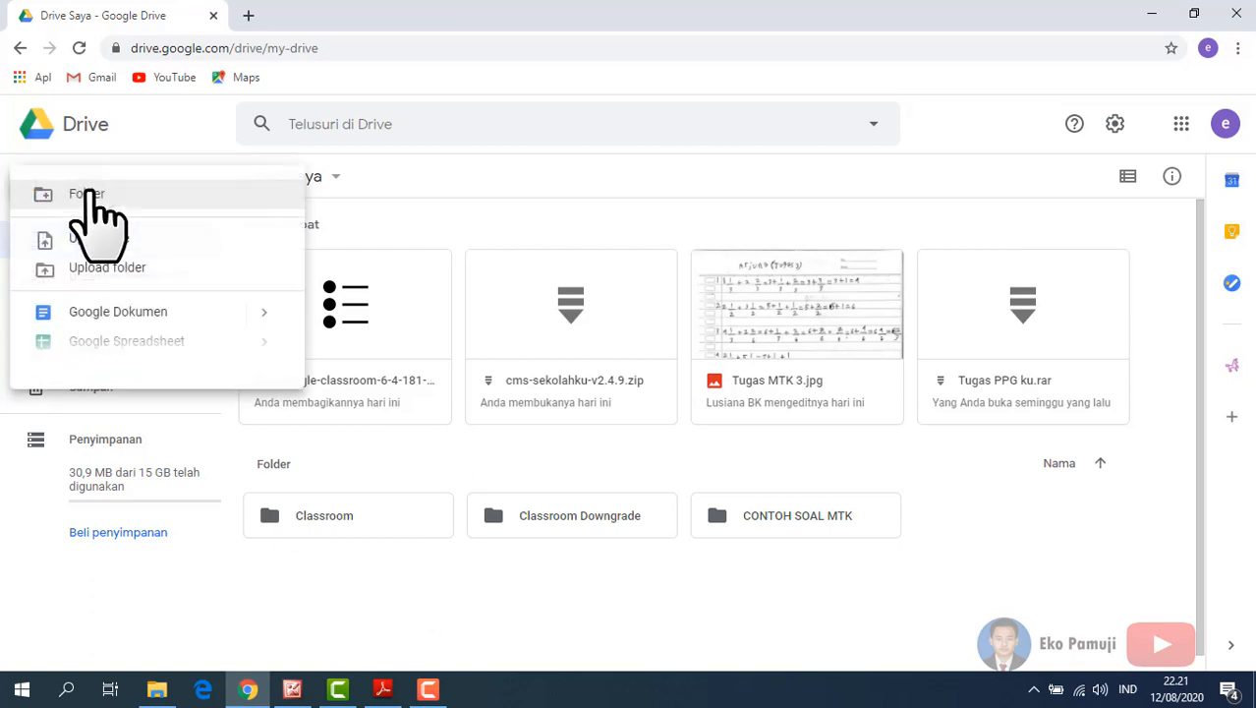
{"action": "mouse_move", "coordinate": [103, 388]}
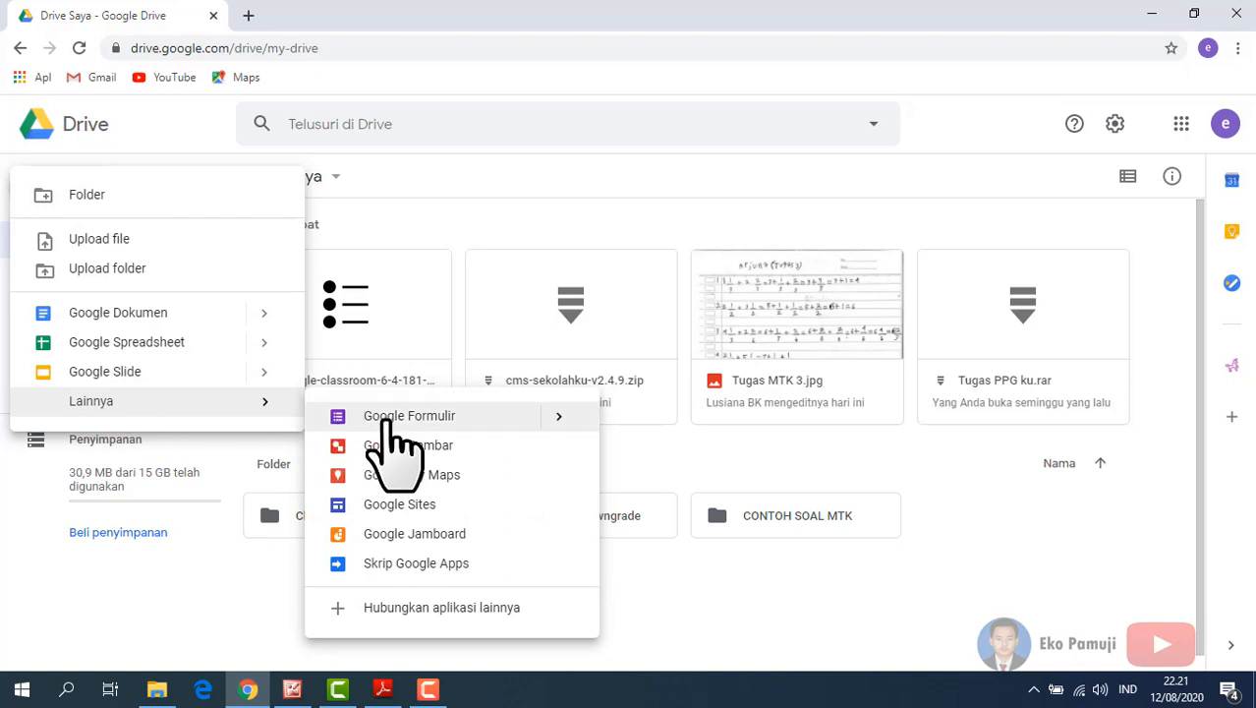
{"action": "mouse_move", "coordinate": [543, 417]}
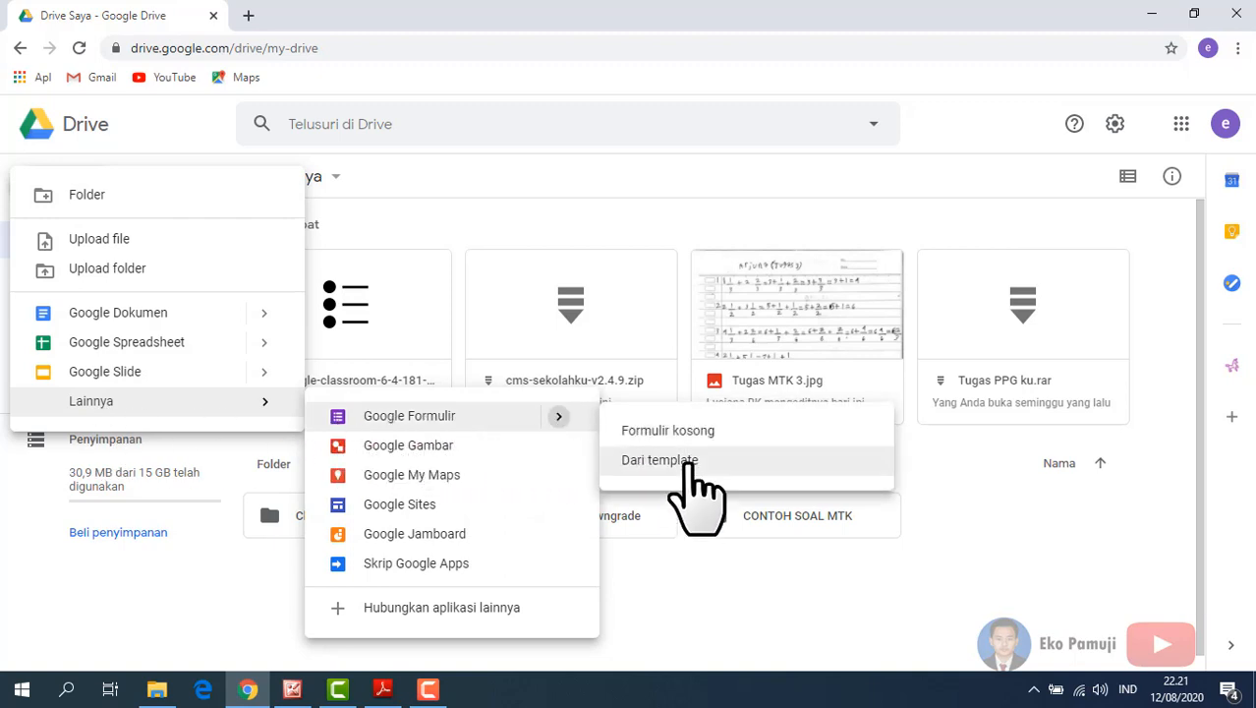
{"action": "left_click", "coordinate": [747, 432]}
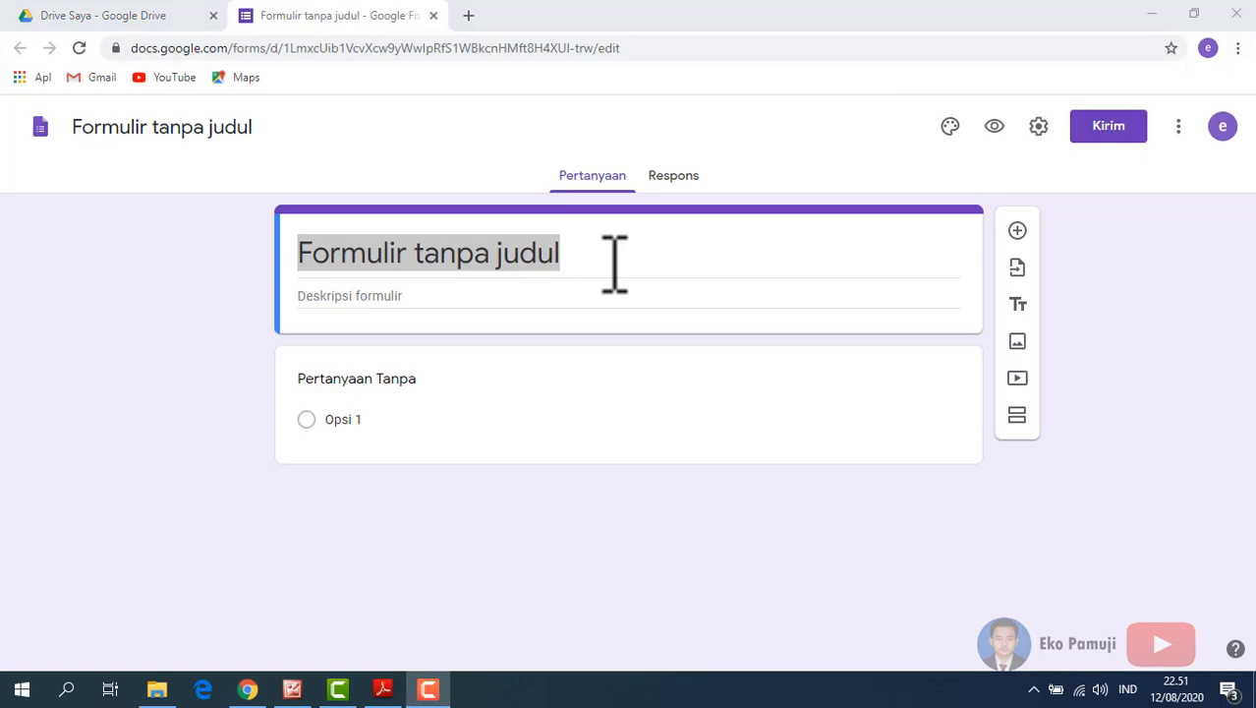
- Title the form SOAL AKUNTANSI and give the form file the same name
{"action": "left_click_drag", "start_coordinate": [614, 264], "coordinate": [285, 290]}
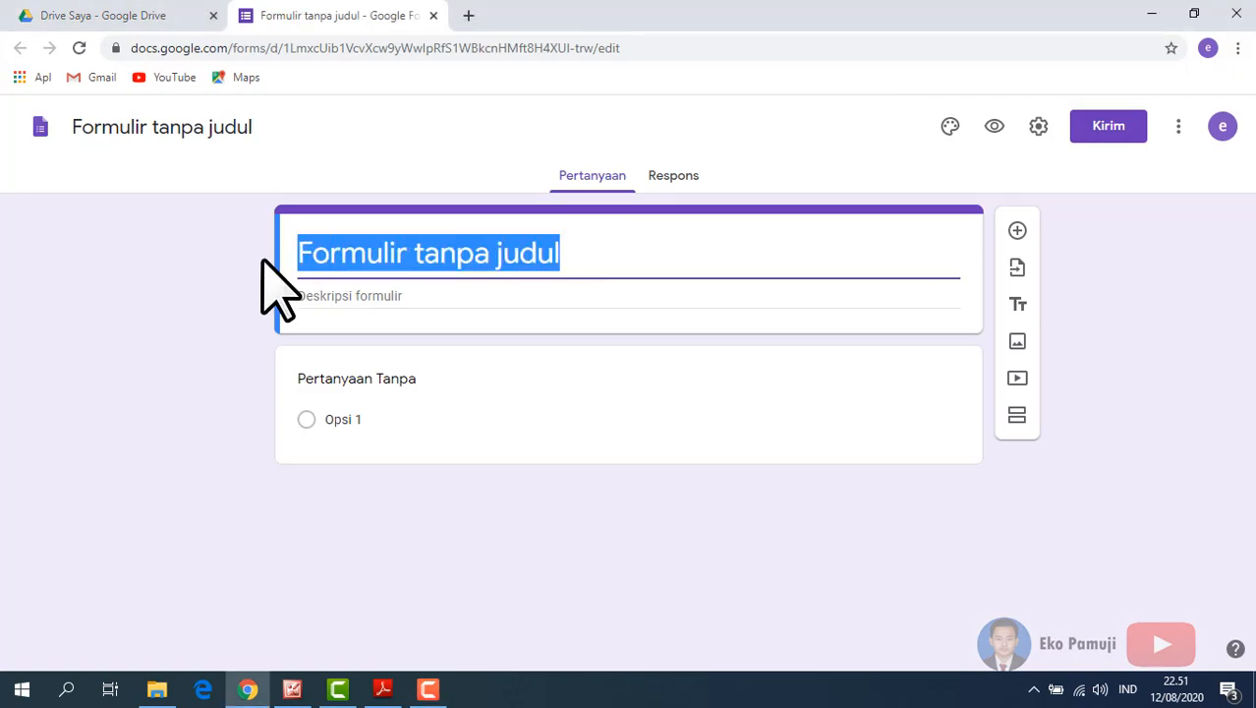
{"action": "type", "text": "SOAL AKUNTANSI"}
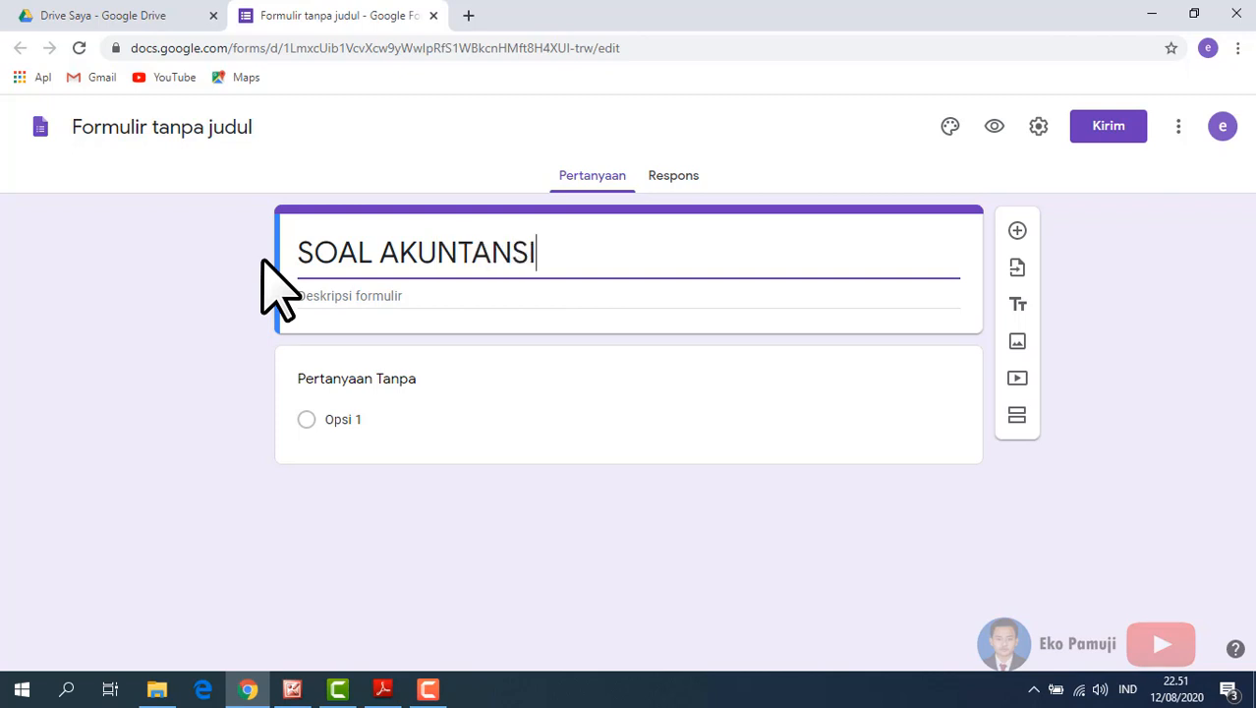
{"action": "left_click", "coordinate": [179, 124]}
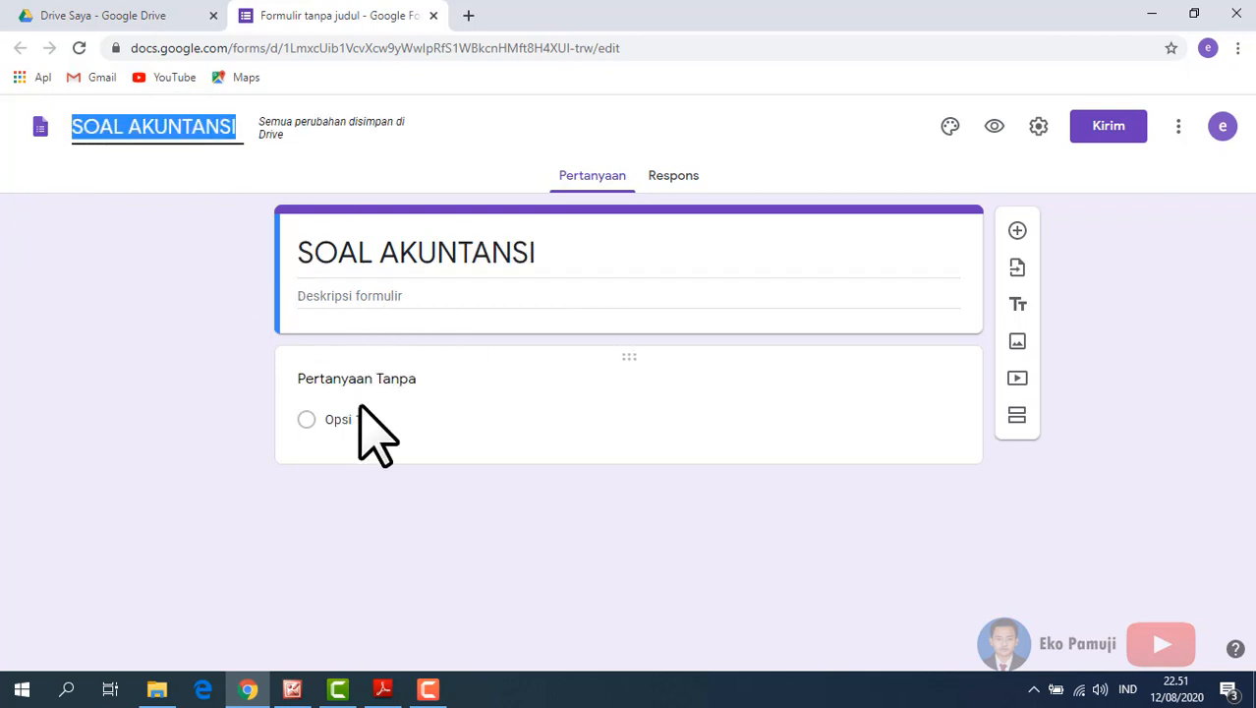
- Turn the first question into a required short-answer (Jawaban singkat) question titled Nama Lengkap
{"action": "left_click", "coordinate": [383, 386]}
{"action": "type", "text": "ngkap"}
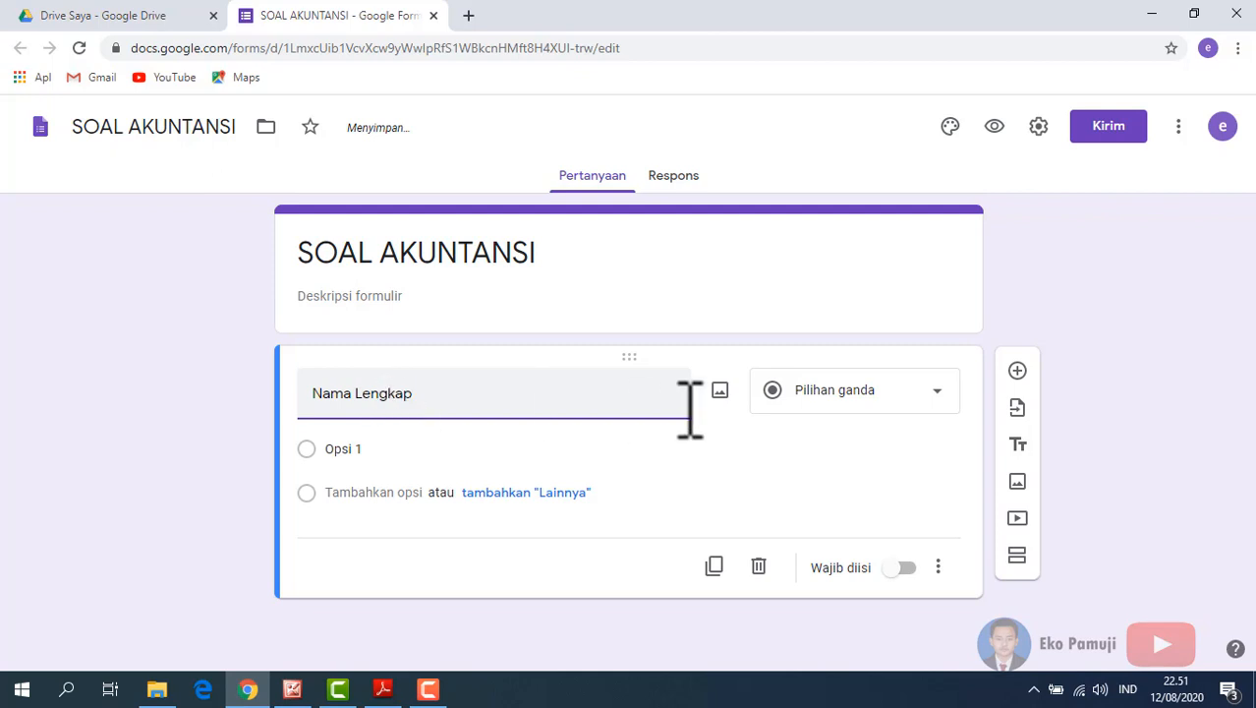
{"action": "left_click", "coordinate": [889, 392]}
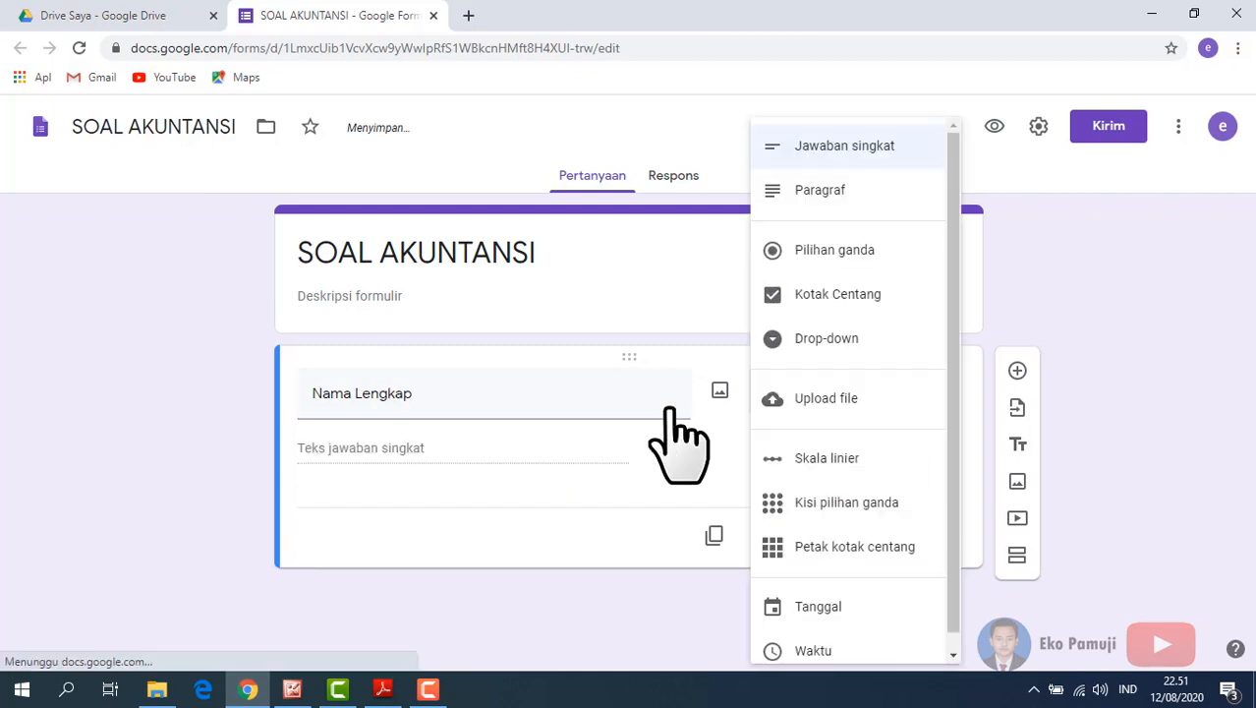
{"action": "left_click", "coordinate": [489, 481]}
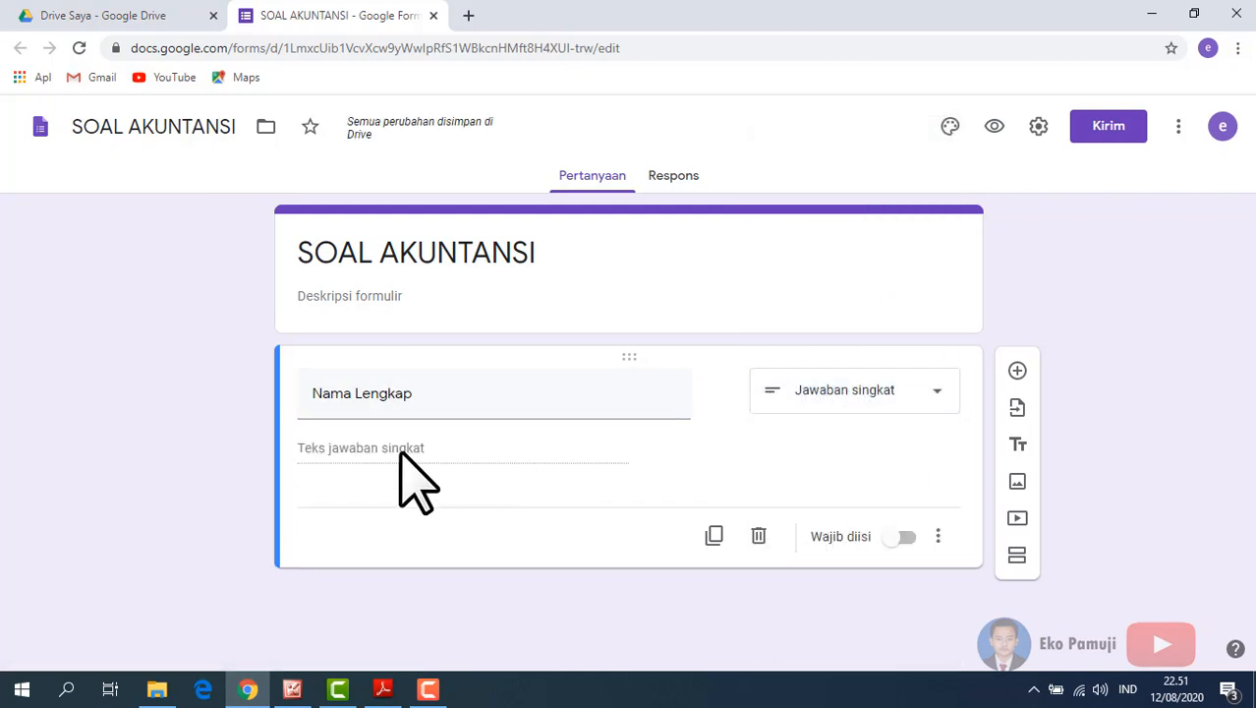
{"action": "left_click", "coordinate": [900, 538]}
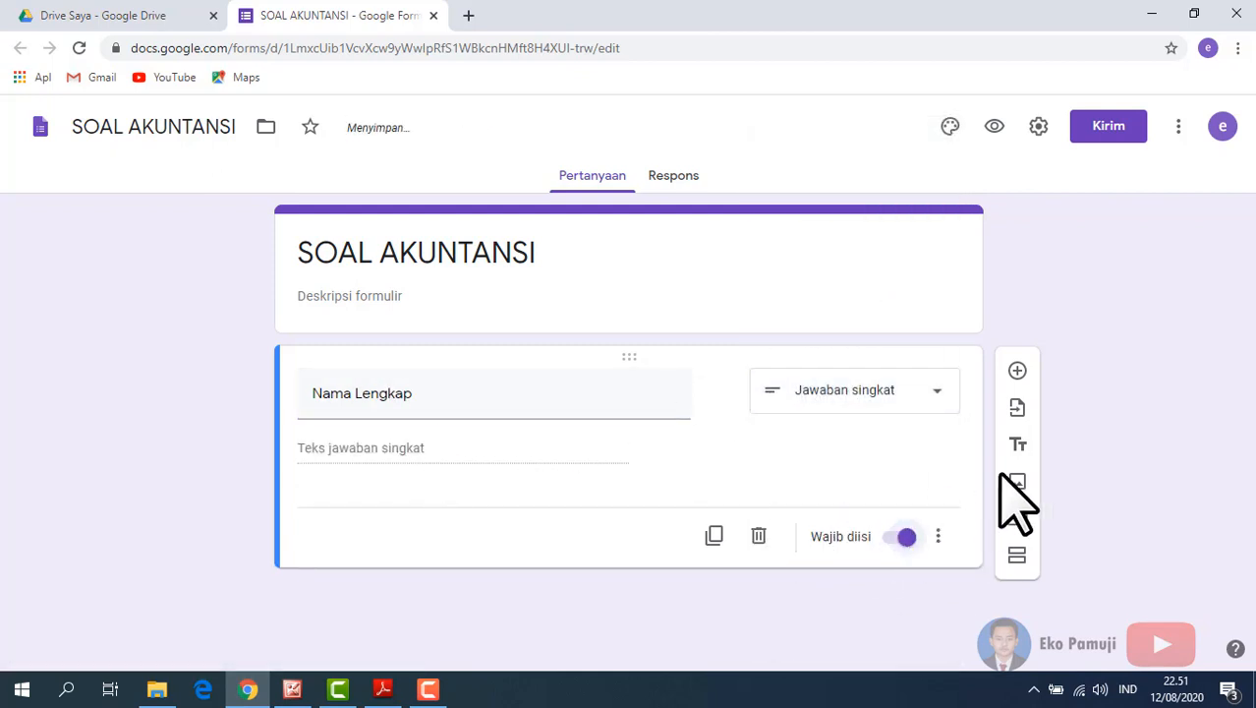
- Add a second question titled Kelas and set its type to Drop-down
{"action": "left_click", "coordinate": [1017, 370]}
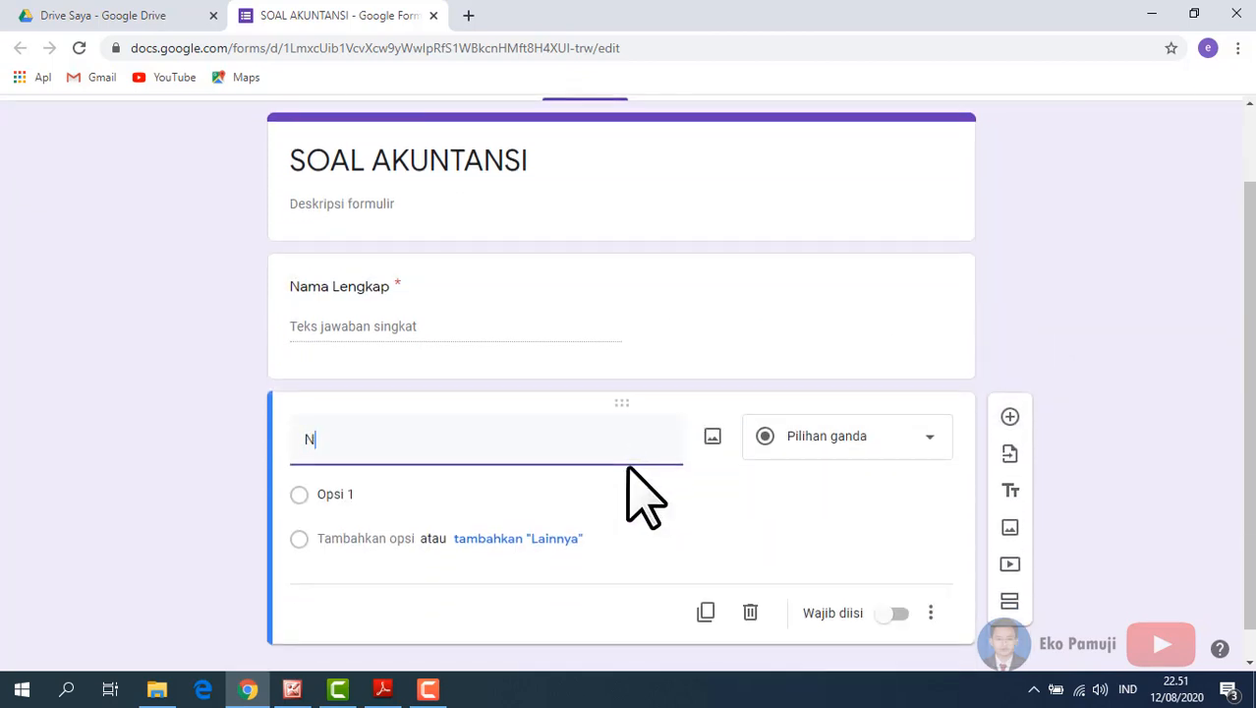
{"action": "type", "text": "N"}
{"action": "key", "text": "BackSpace"}
{"action": "type", "text": "Kelas"}
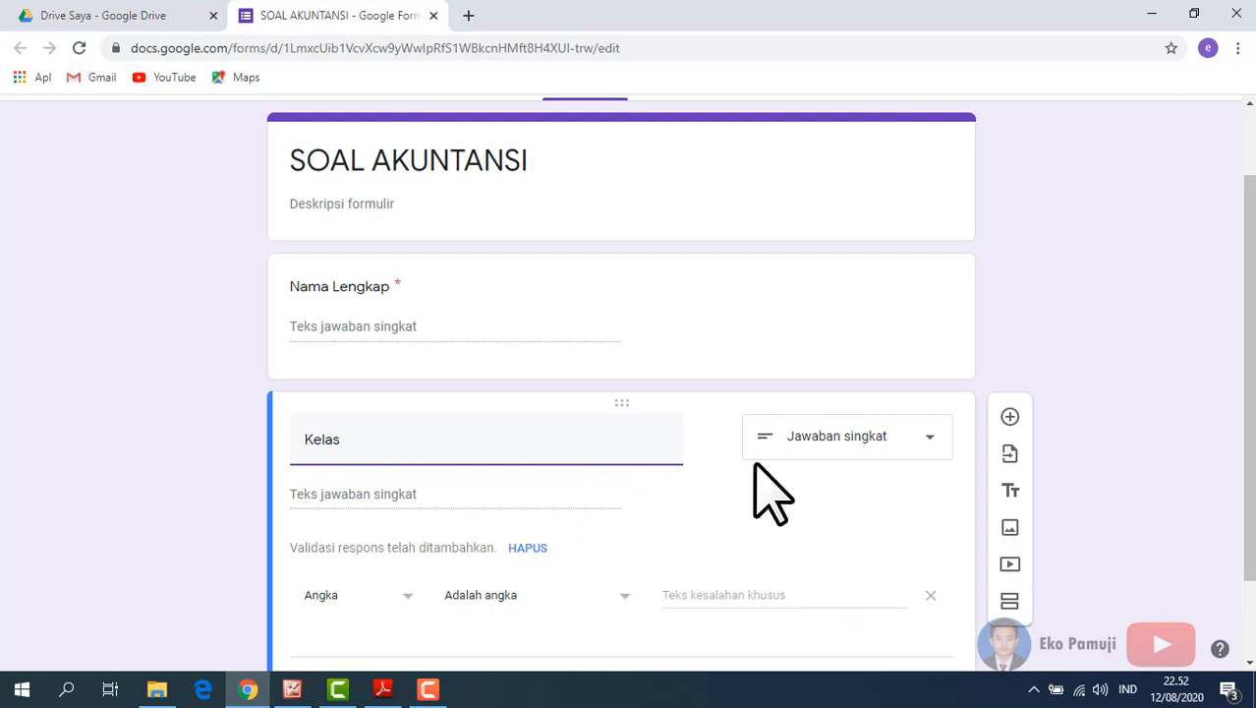
{"action": "left_click", "coordinate": [847, 471]}
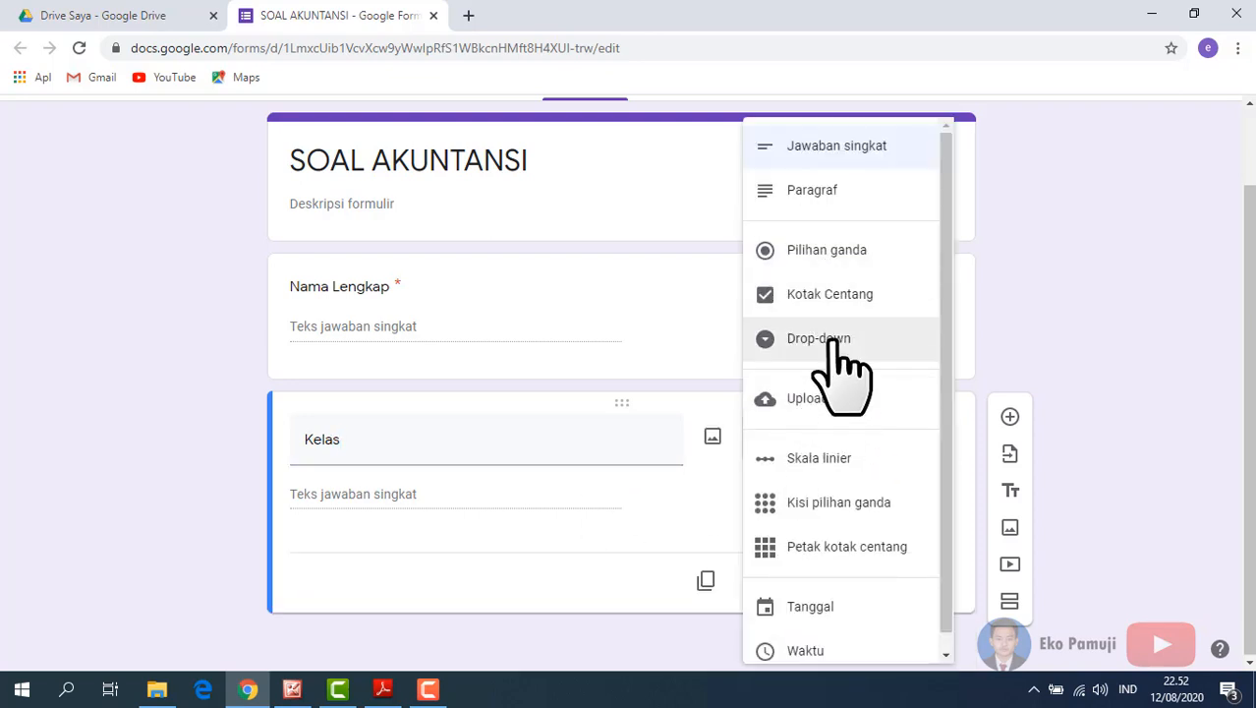
{"action": "left_click", "coordinate": [831, 338]}
- Enter X AK, XI AK and XII AK as the Kelas options and make the question required
{"action": "left_click", "coordinate": [502, 500]}
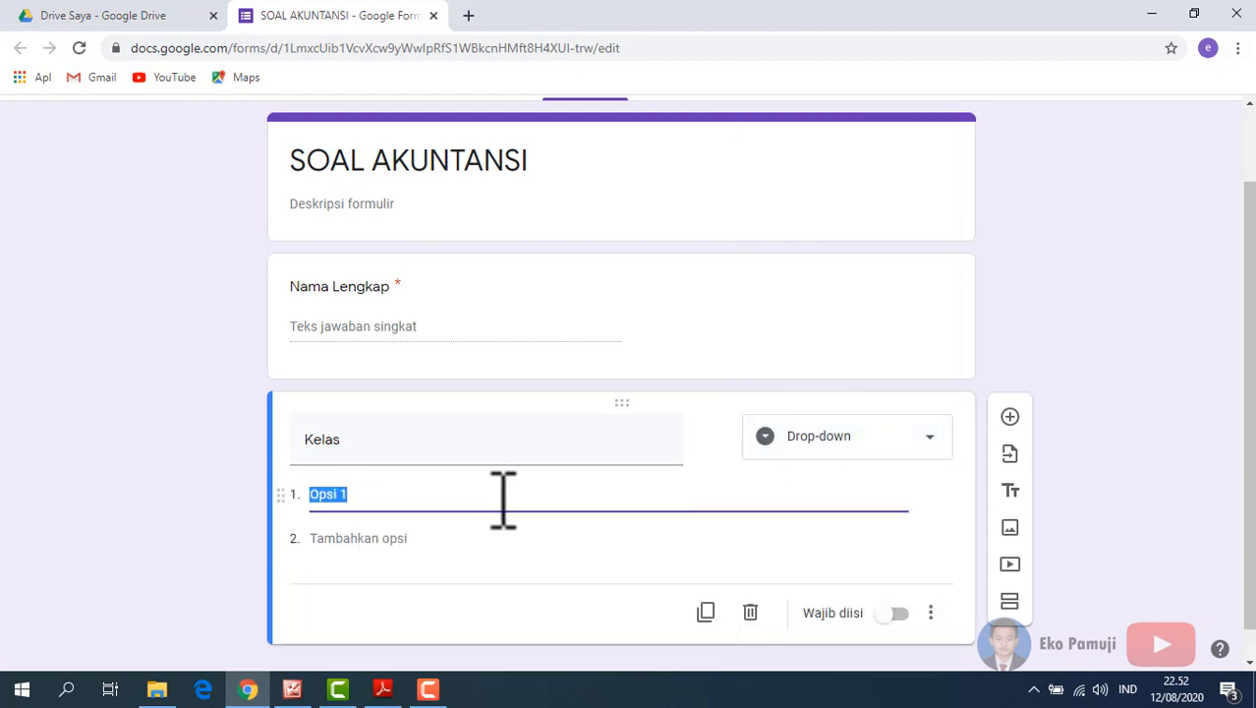
{"action": "left_click", "coordinate": [430, 546]}
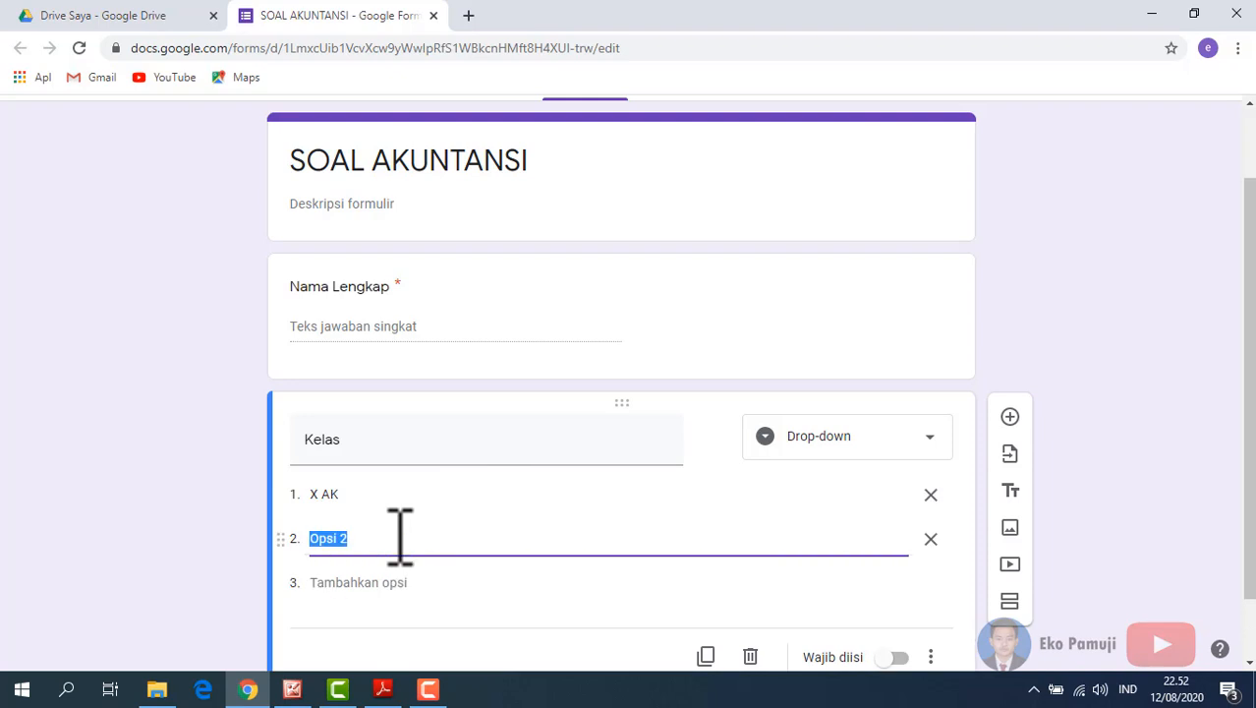
{"action": "left_click", "coordinate": [356, 582]}
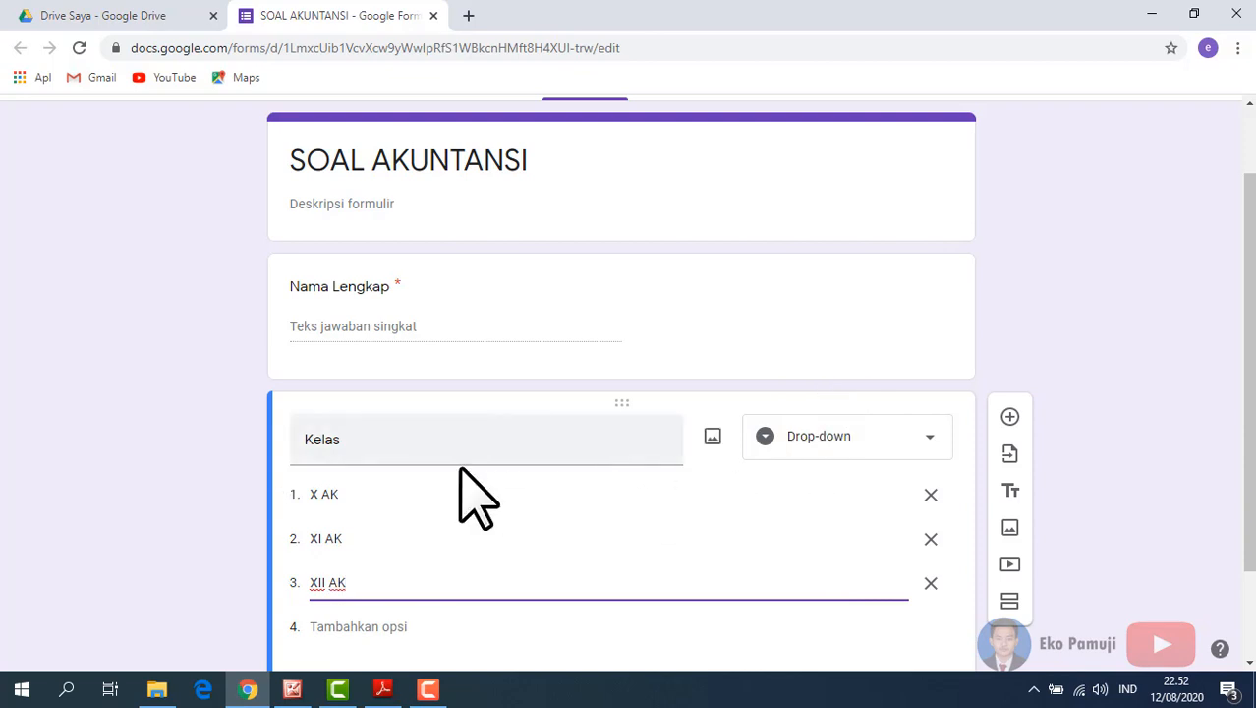
{"action": "scroll", "coordinate": [681, 533], "scroll_direction": "down", "scroll_amount": 2}
{"action": "left_click", "coordinate": [896, 581]}
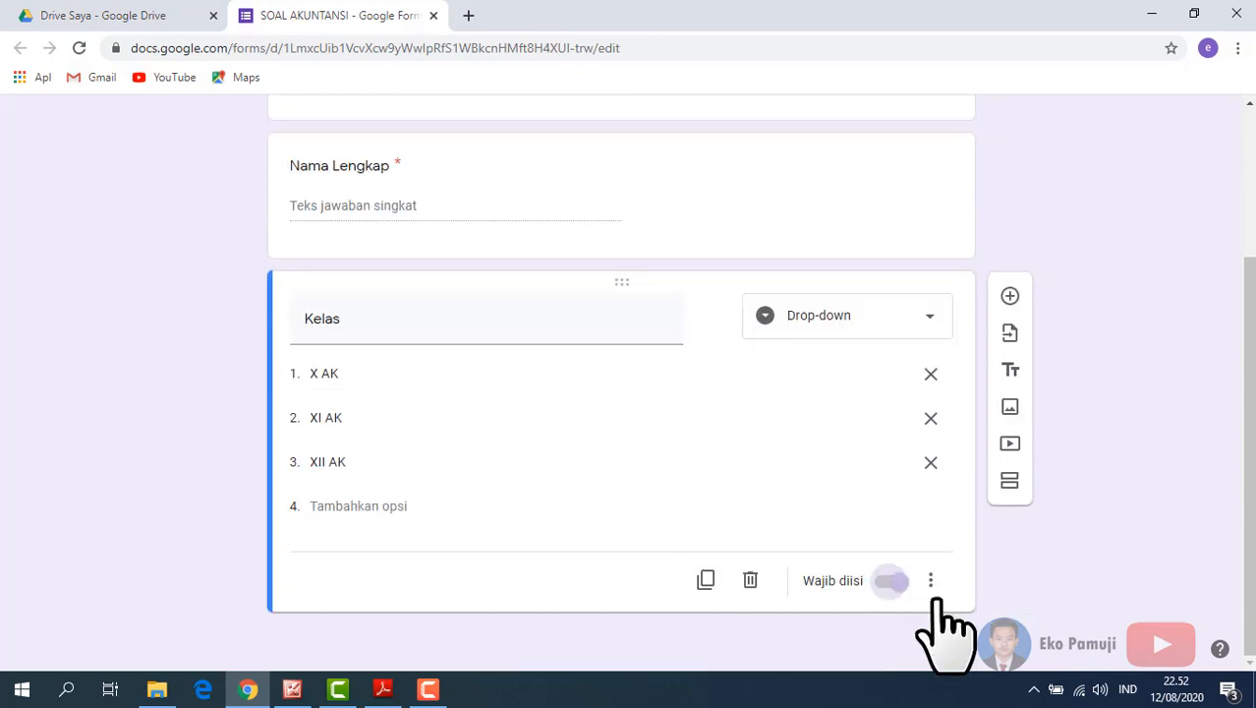
- Add a new section after the Kelas question and title it UTS
{"action": "scroll", "coordinate": [893, 547], "scroll_direction": "up", "scroll_amount": 1}
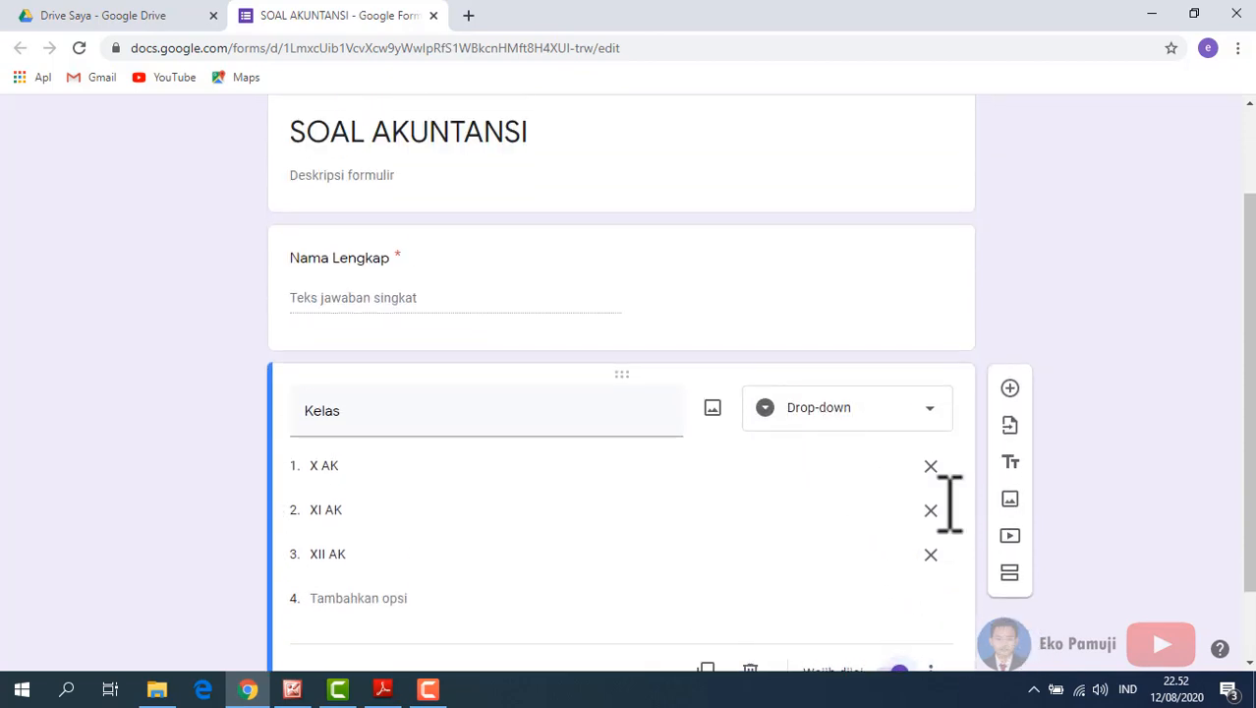
{"action": "scroll", "coordinate": [1046, 533], "scroll_direction": "down", "scroll_amount": 1}
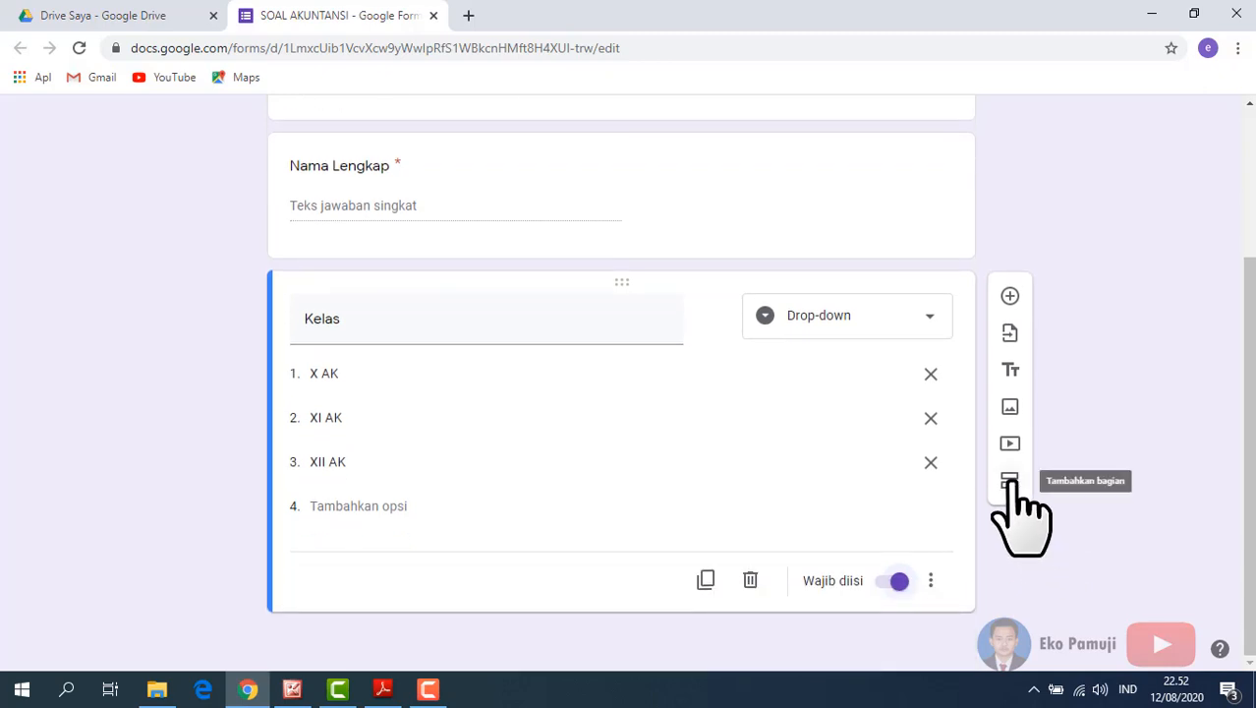
{"action": "left_click", "coordinate": [1009, 480]}
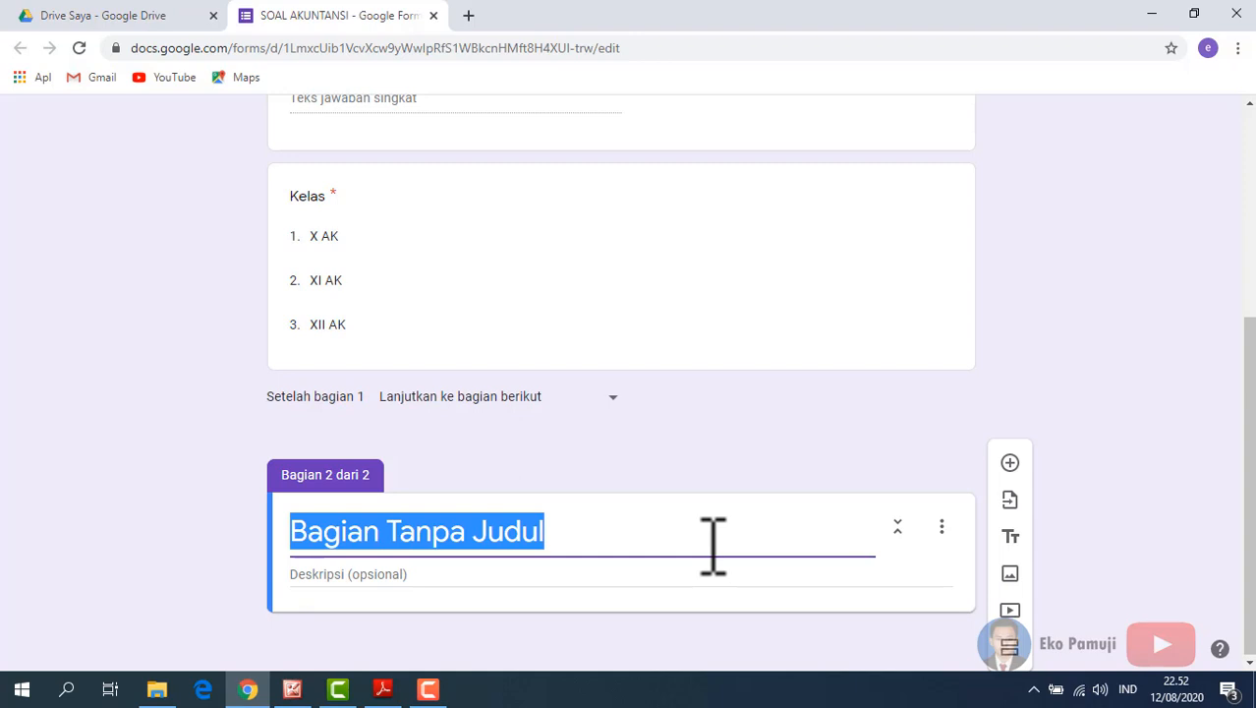
{"action": "type", "text": "UTS"}
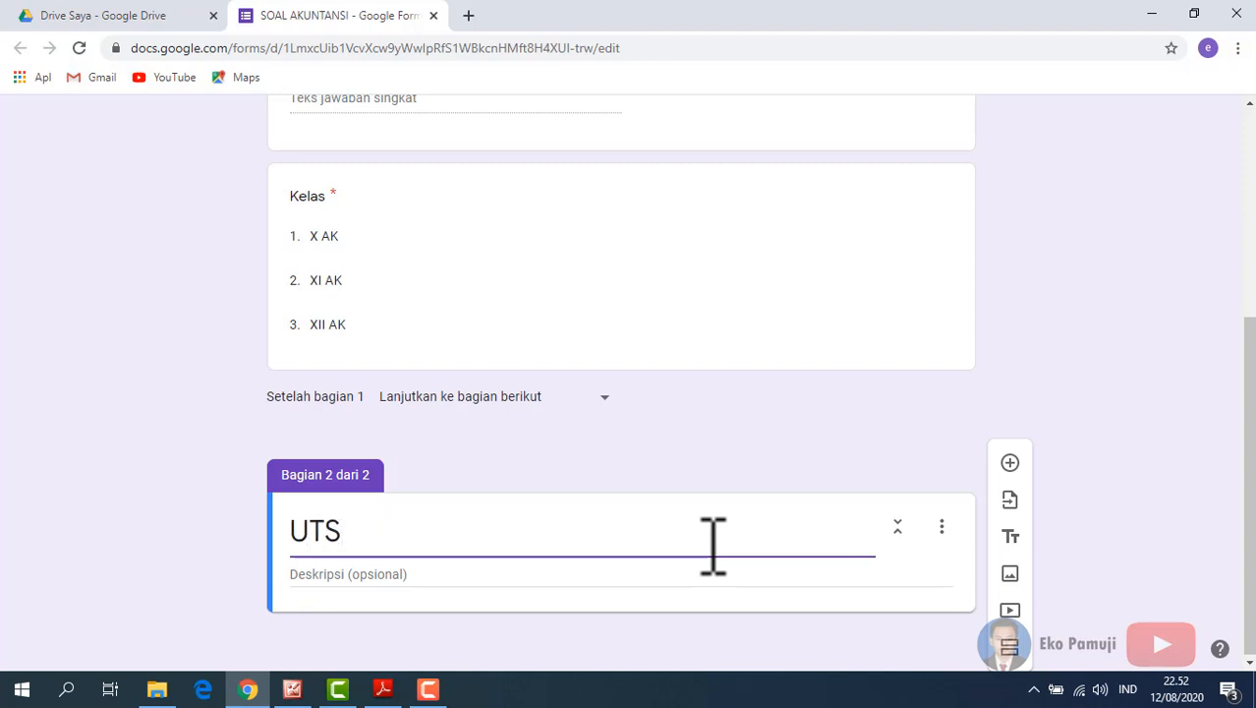
{"action": "key", "text": "BackSpace"}
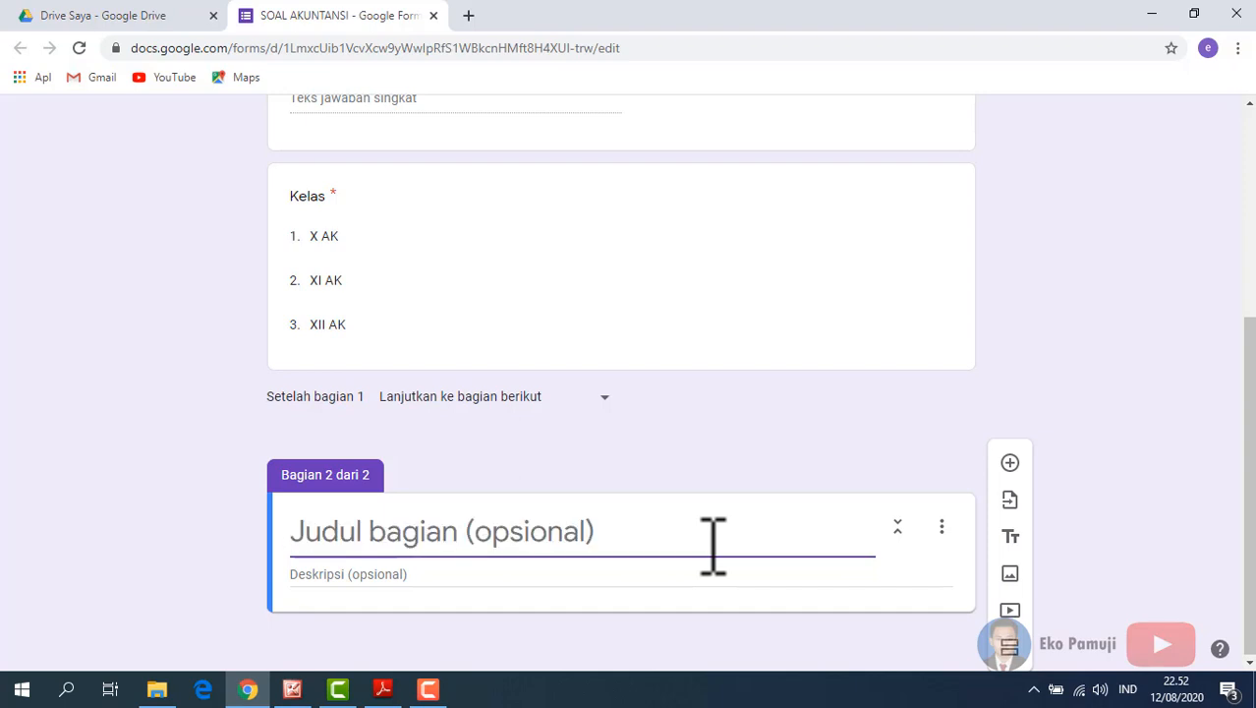
{"action": "type", "text": "UTS"}
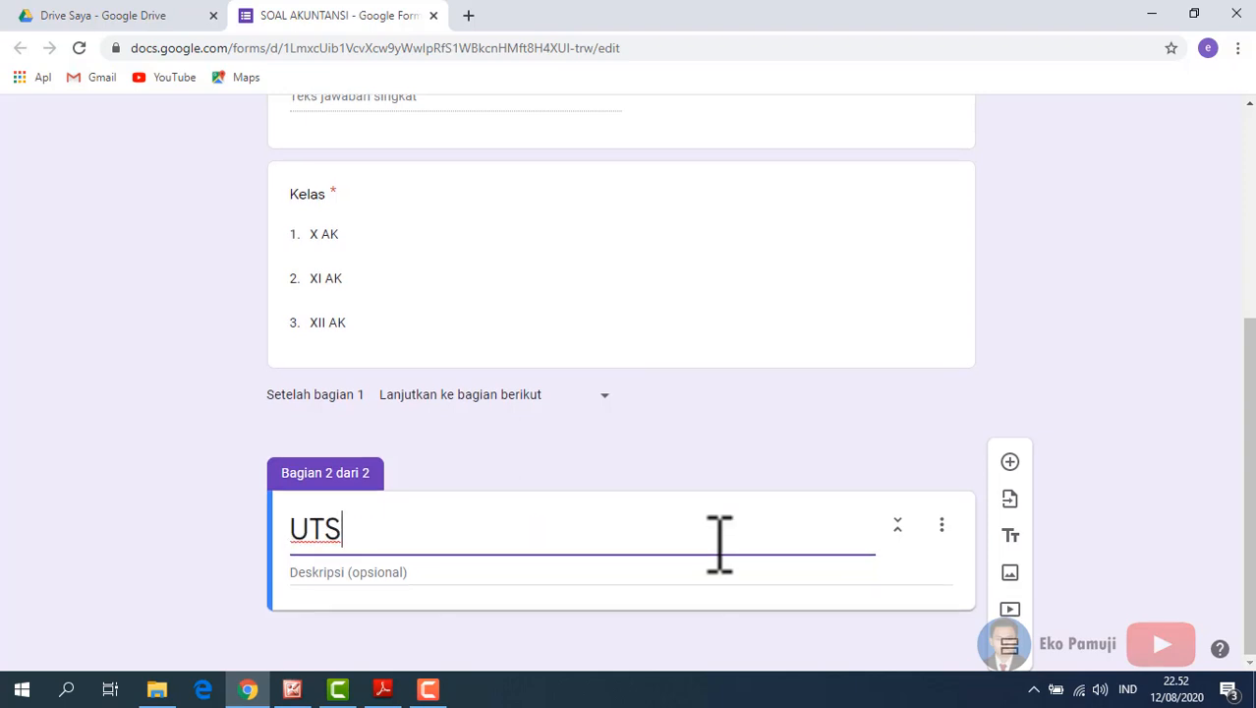
- Add a question to the UTS section and insert SOAL 1.PNG from the Google Drive folder CONTOH SOAL MTK as its image
{"action": "left_click", "coordinate": [1010, 462]}
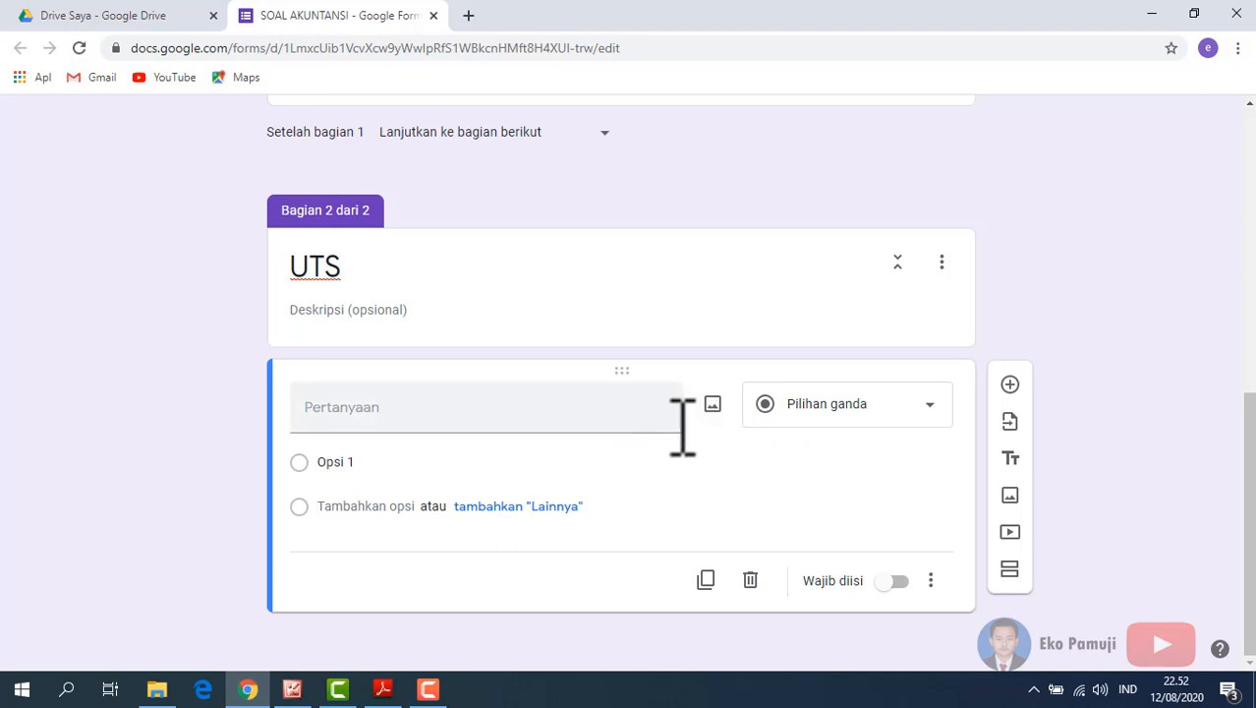
{"action": "left_click", "coordinate": [713, 406]}
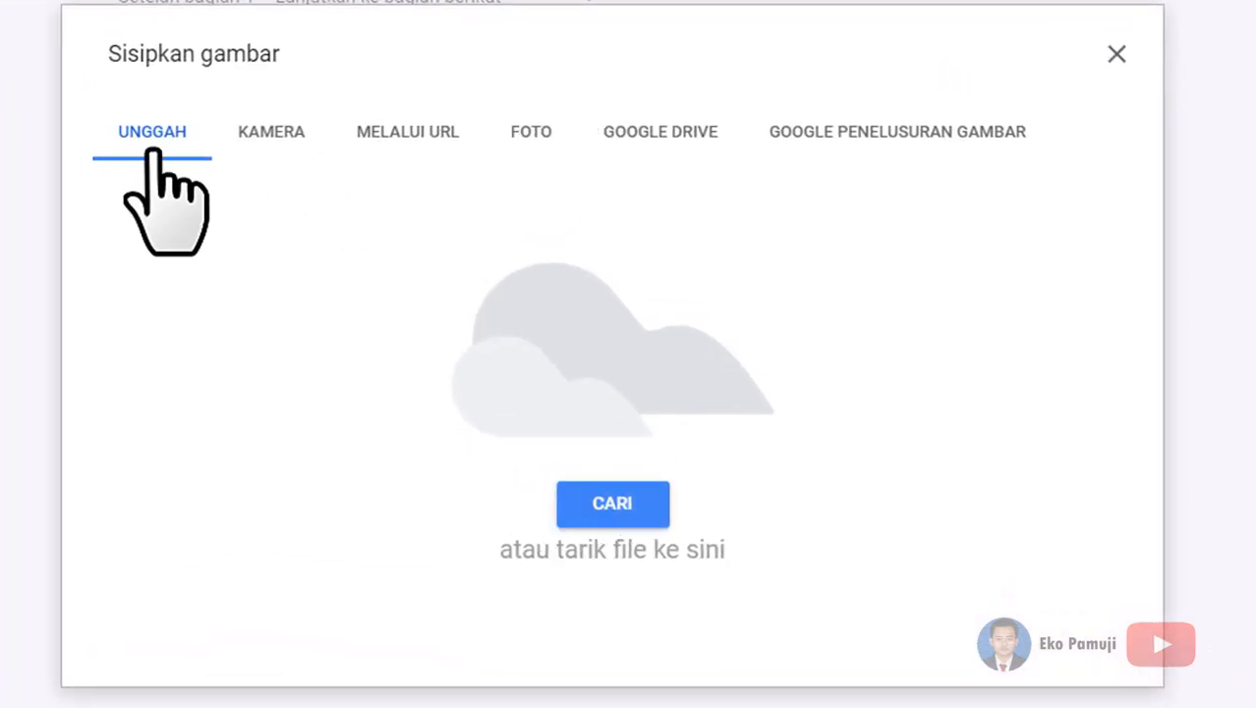
{"action": "left_click", "coordinate": [671, 135]}
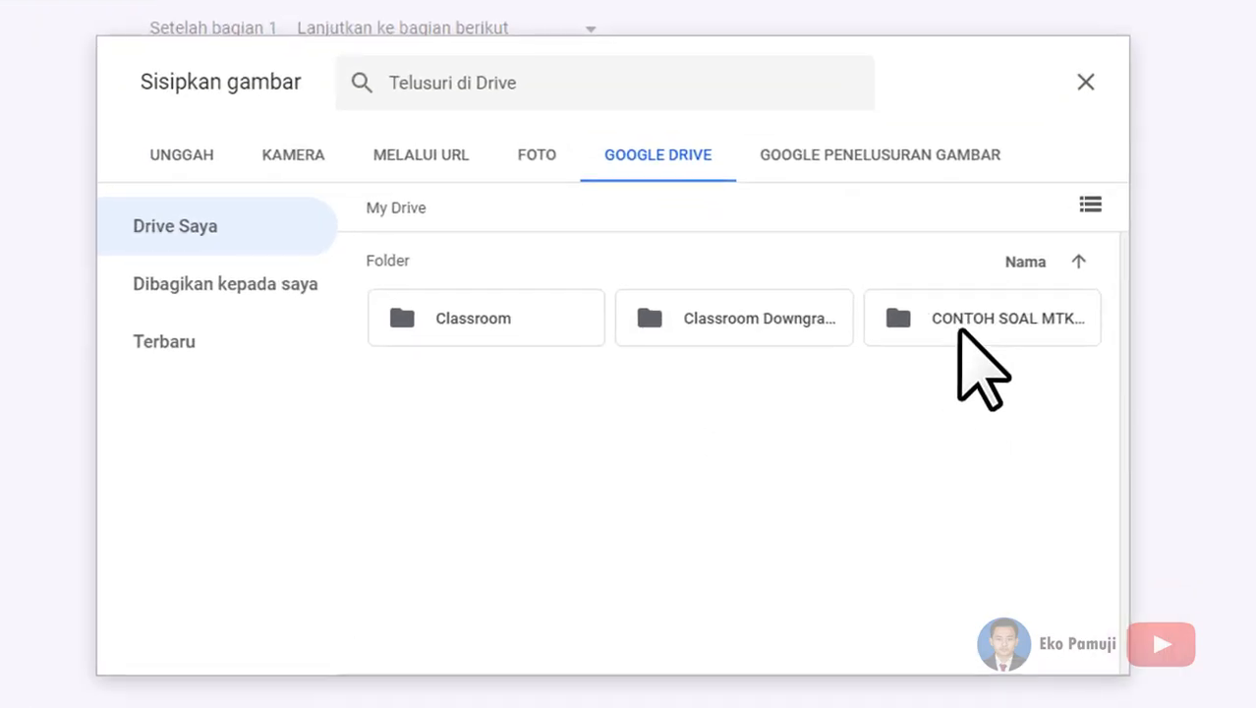
{"action": "double_click", "coordinate": [956, 320]}
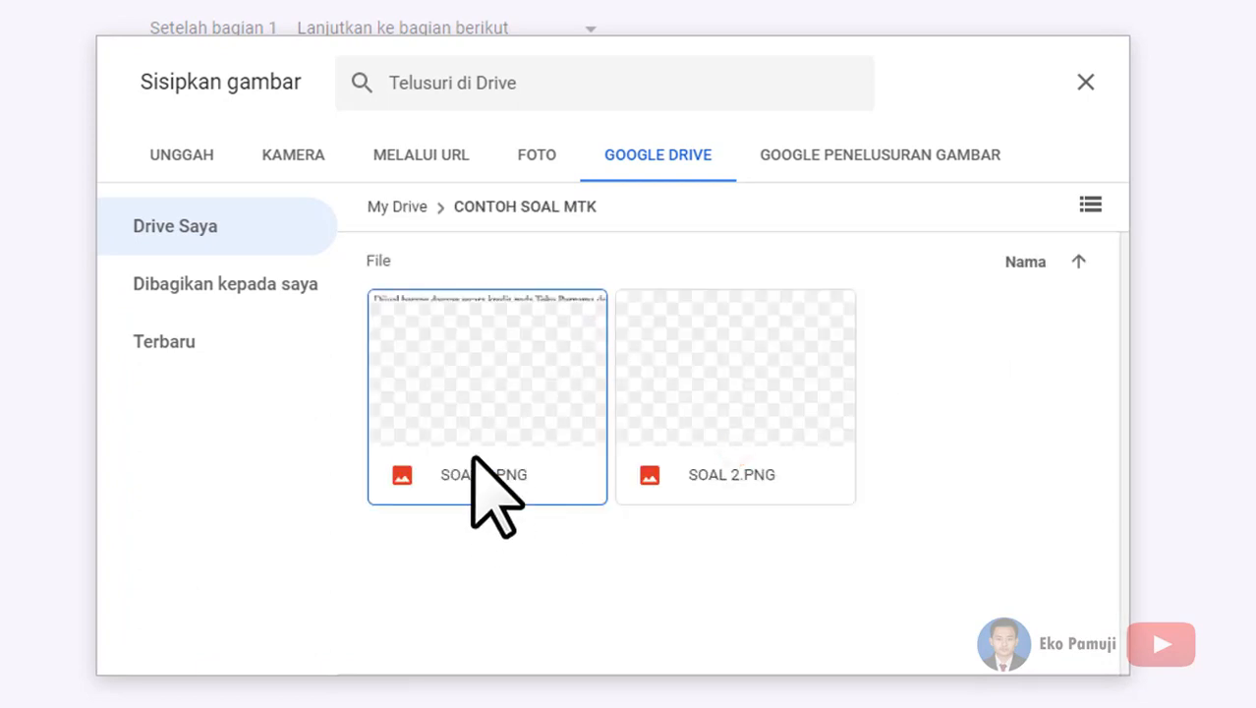
{"action": "left_click", "coordinate": [469, 444]}
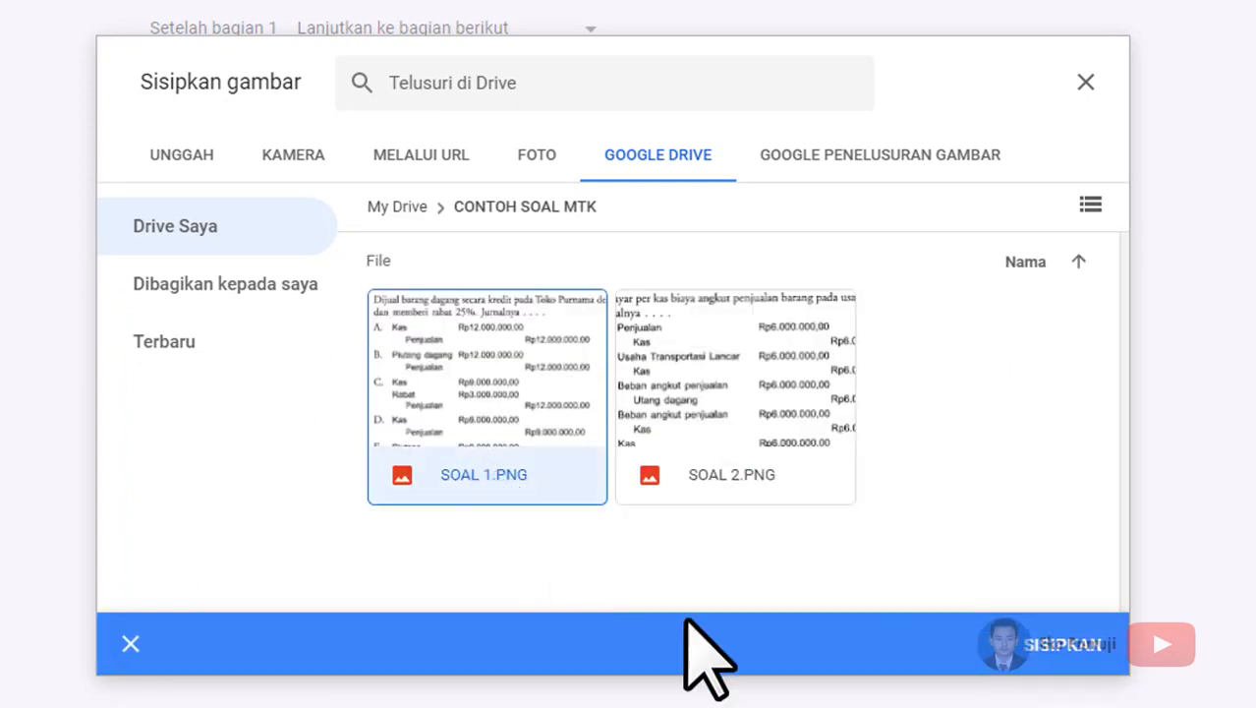
{"action": "left_click", "coordinate": [1044, 647]}
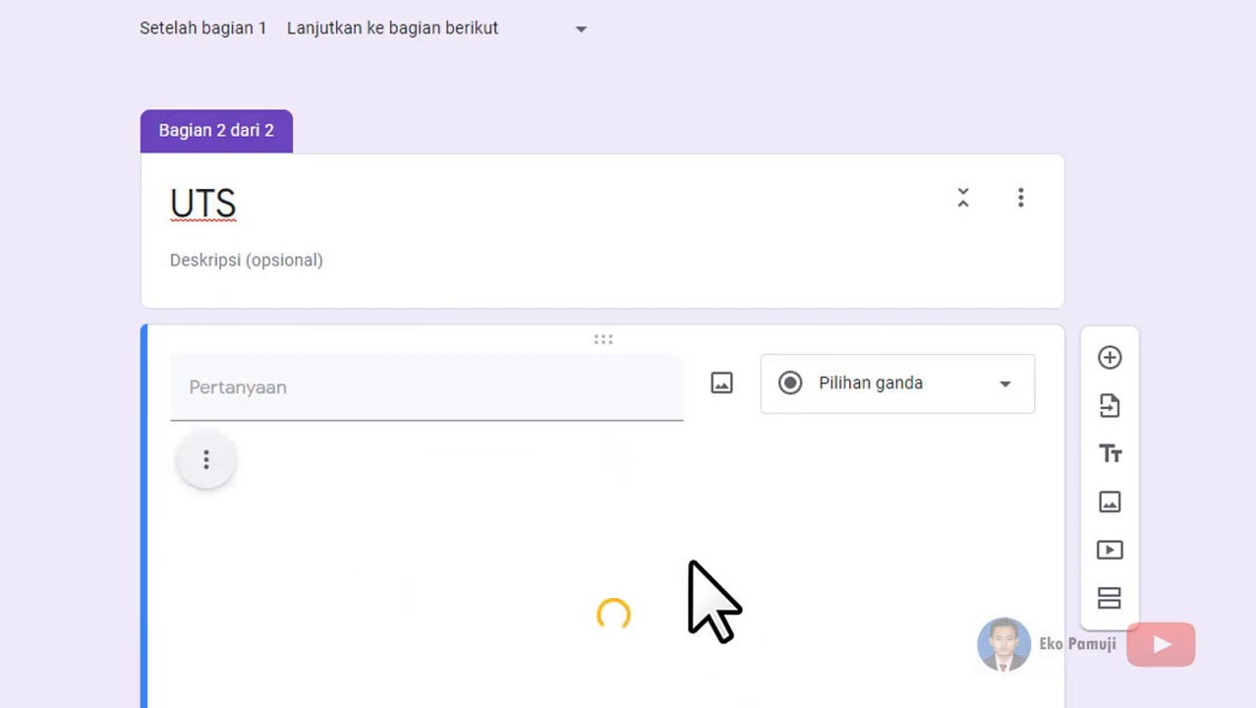
- Enter A, B, C, D and E as the answer options of the question with the SOAL 1 image
{"action": "scroll", "coordinate": [704, 600], "scroll_direction": "down", "scroll_amount": 4}
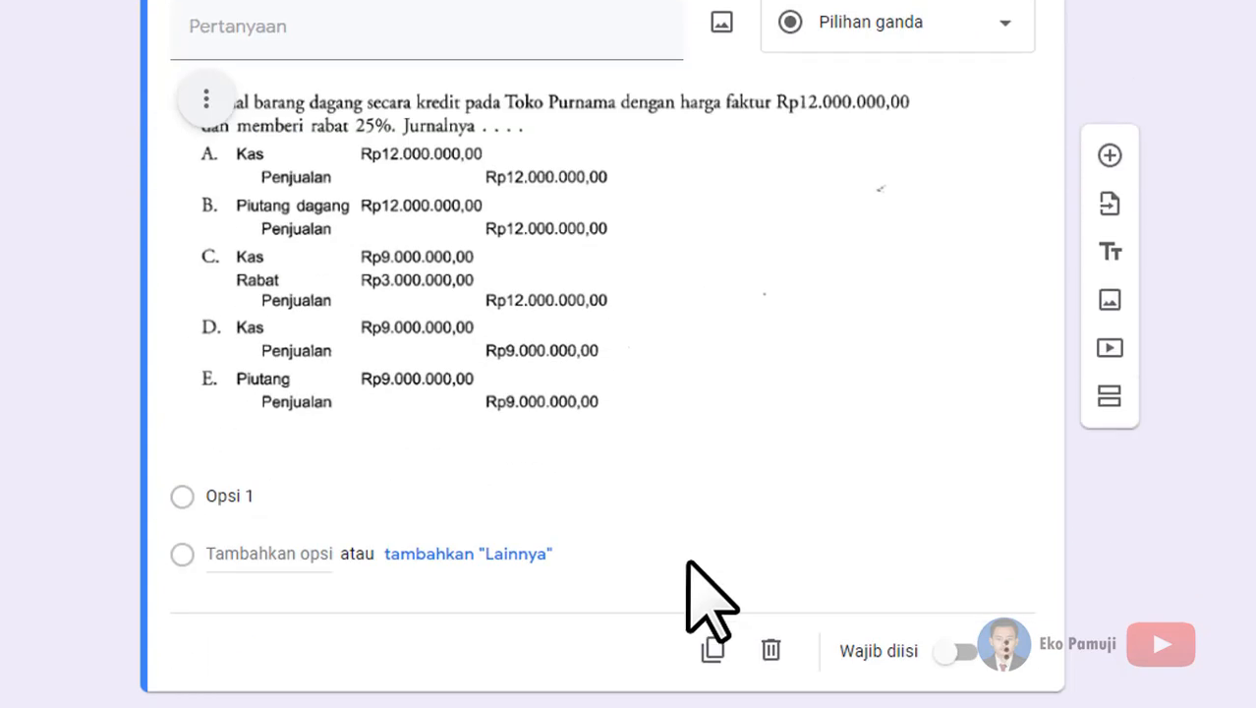
{"action": "left_click", "coordinate": [338, 497]}
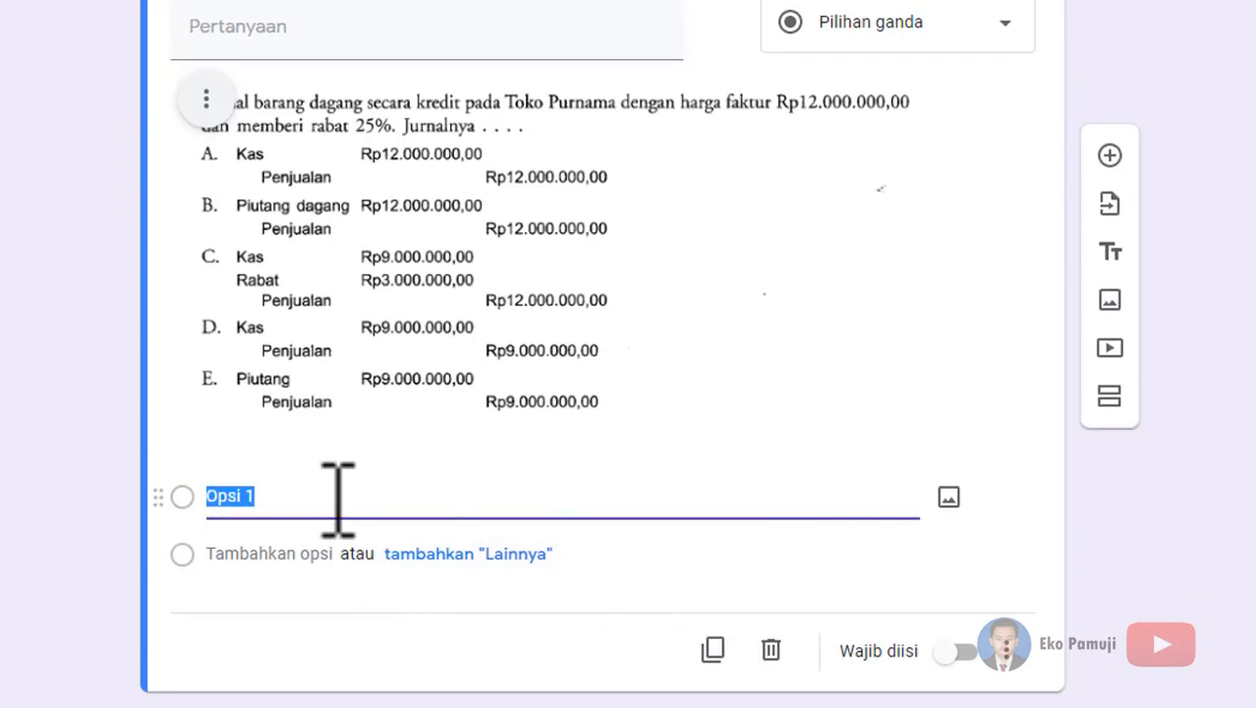
{"action": "type", "text": "A"}
{"action": "left_click", "coordinate": [280, 554]}
{"action": "type", "text": "B"}
{"action": "left_click", "coordinate": [252, 610]}
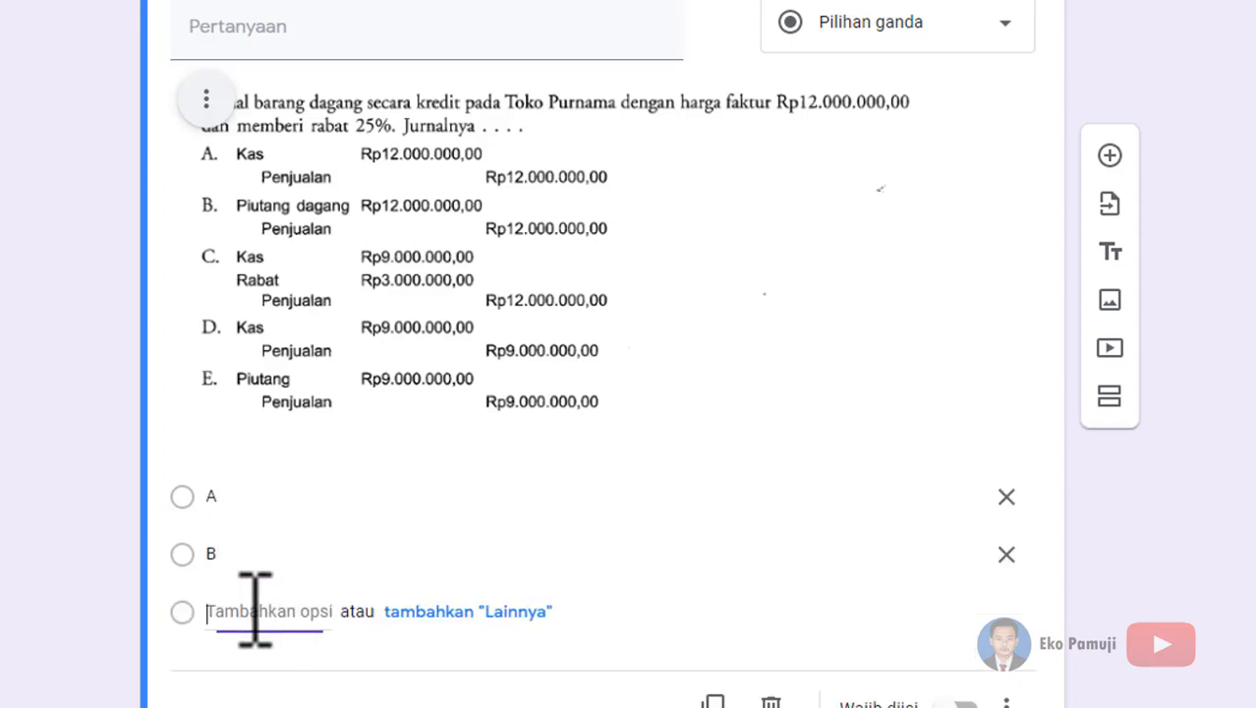
{"action": "type", "text": "C"}
{"action": "left_click", "coordinate": [234, 668]}
{"action": "type", "text": "D"}
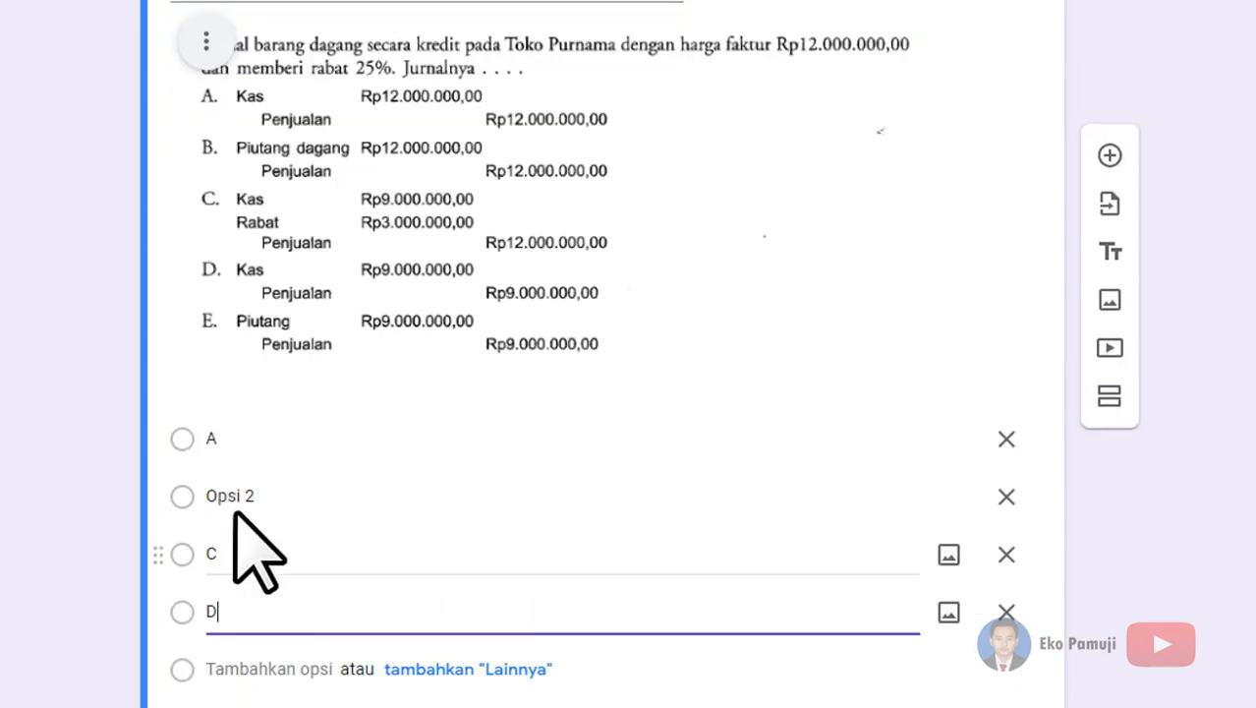
{"action": "left_click", "coordinate": [310, 500]}
{"action": "type", "text": "B"}
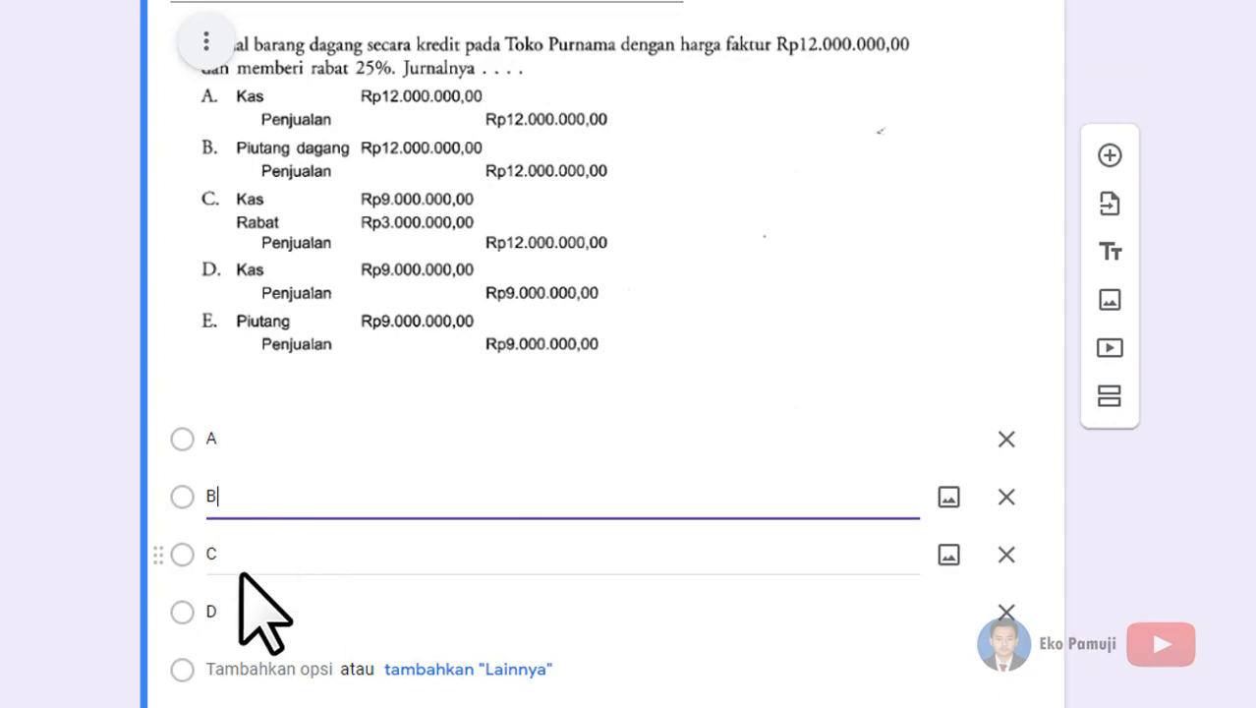
{"action": "left_click", "coordinate": [245, 668]}
{"action": "type", "text": "E"}
{"action": "left_click", "coordinate": [815, 346]}
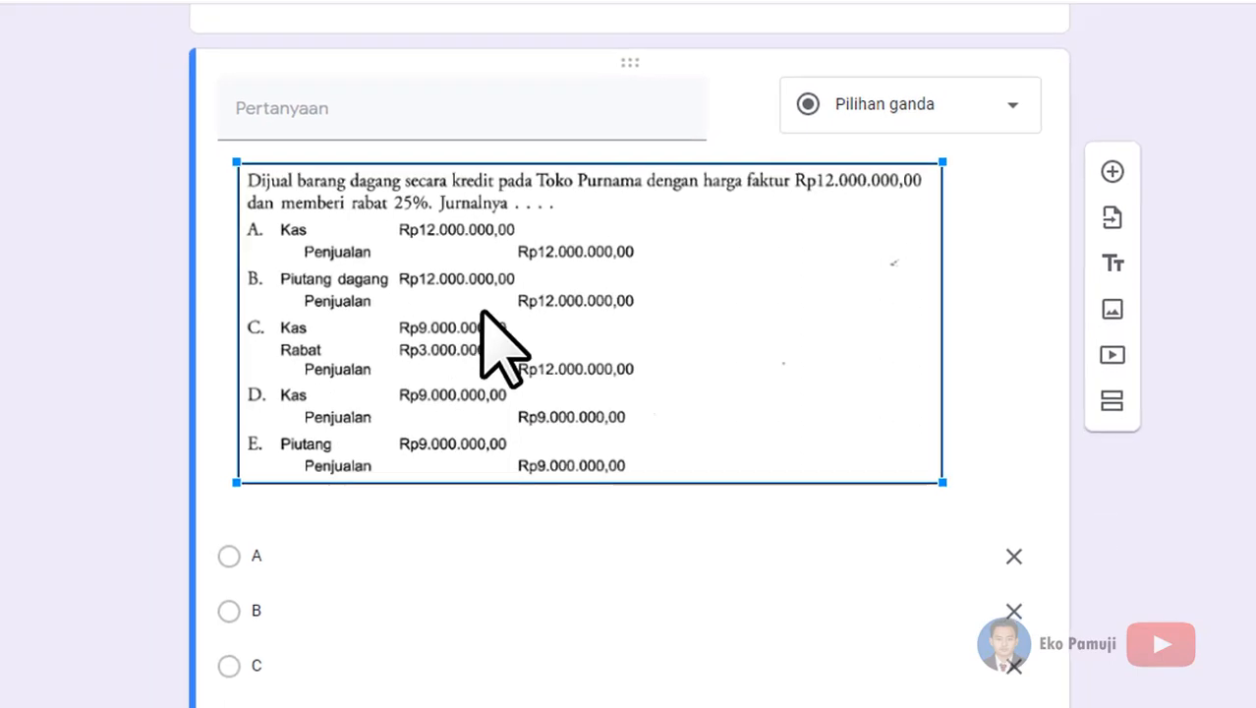
- Review the first UTS question, checking its image, its answer options and the controls below them
{"action": "scroll", "coordinate": [433, 412], "scroll_direction": "down", "scroll_amount": 2}
{"action": "scroll", "coordinate": [317, 332], "scroll_direction": "up", "scroll_amount": 1}
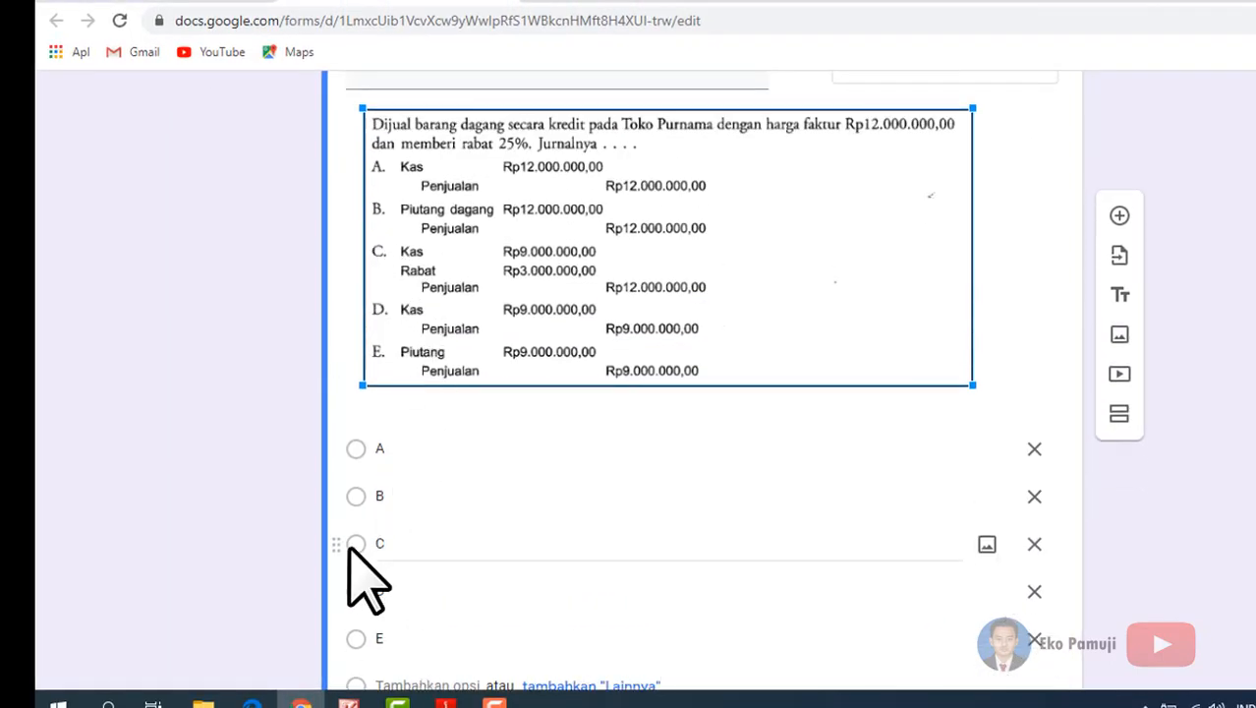
{"action": "scroll", "coordinate": [363, 580], "scroll_direction": "down", "scroll_amount": 2}
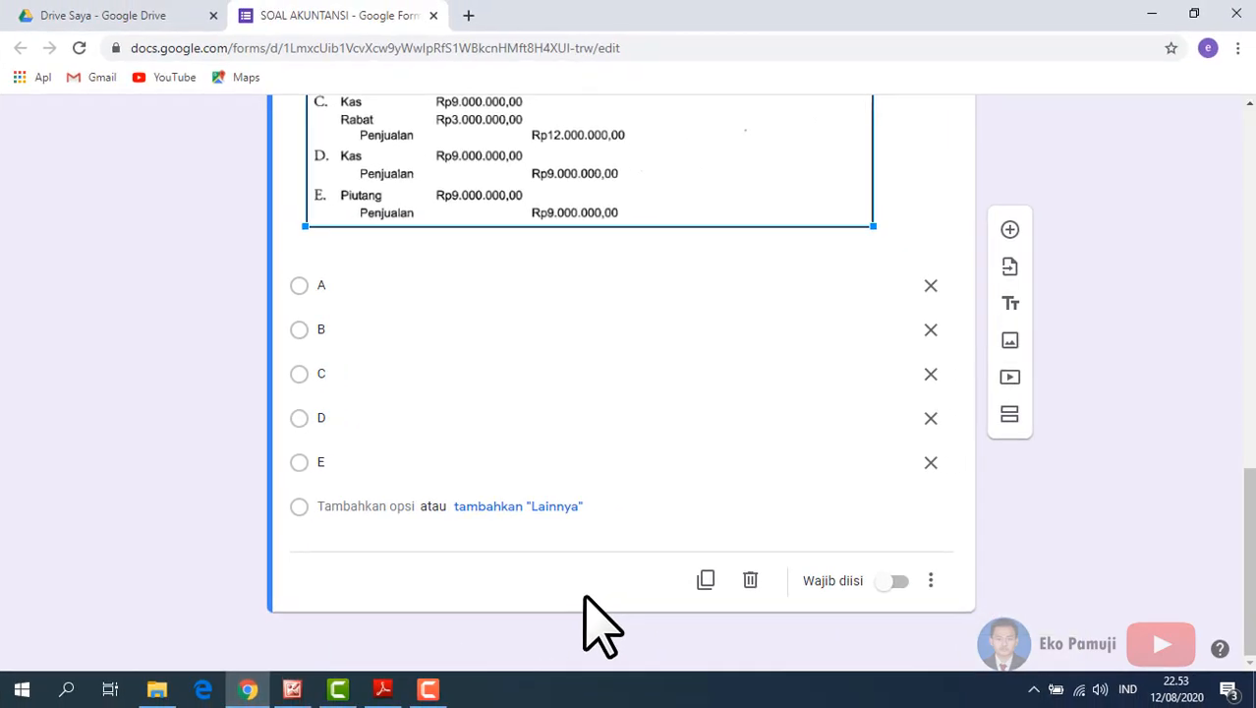
{"action": "scroll", "coordinate": [595, 622], "scroll_direction": "up", "scroll_amount": 3}
{"action": "scroll", "coordinate": [947, 247], "scroll_direction": "up", "scroll_amount": 2}
{"action": "scroll", "coordinate": [934, 379], "scroll_direction": "up", "scroll_amount": 1}
{"action": "scroll", "coordinate": [940, 421], "scroll_direction": "down", "scroll_amount": 7}
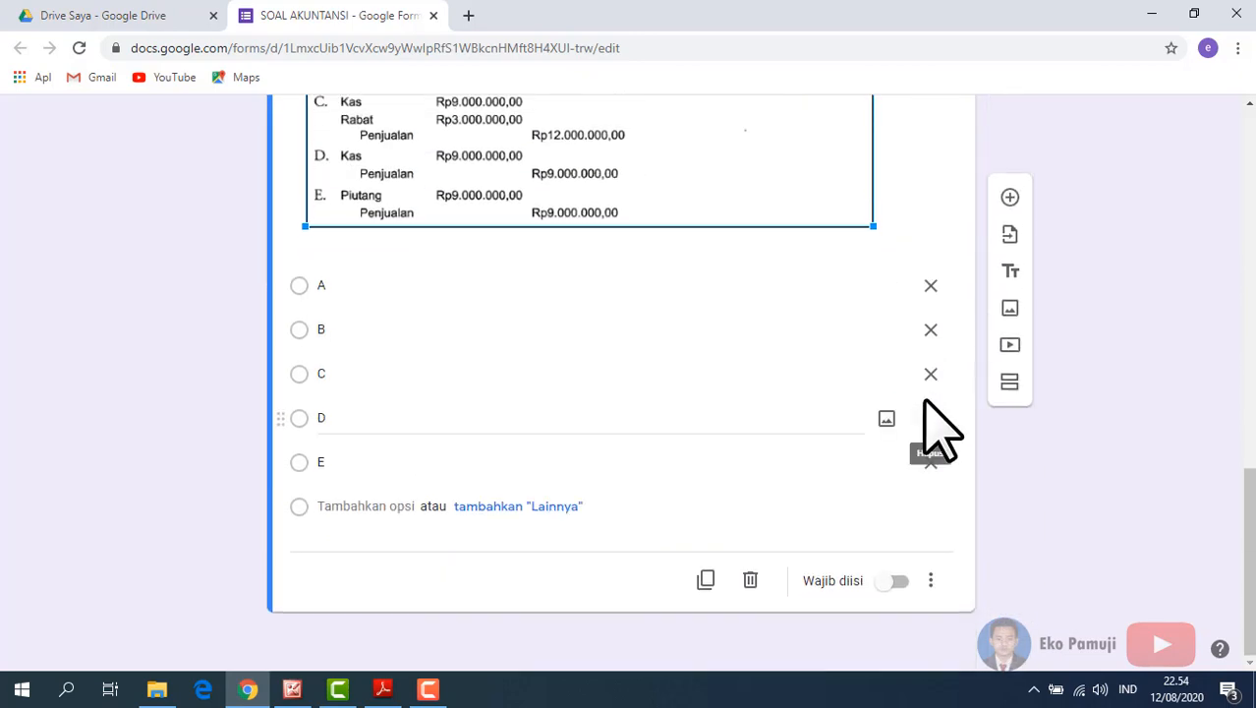
{"action": "scroll", "coordinate": [934, 433], "scroll_direction": "up", "scroll_amount": 1}
{"action": "scroll", "coordinate": [934, 433], "scroll_direction": "up", "scroll_amount": 1}
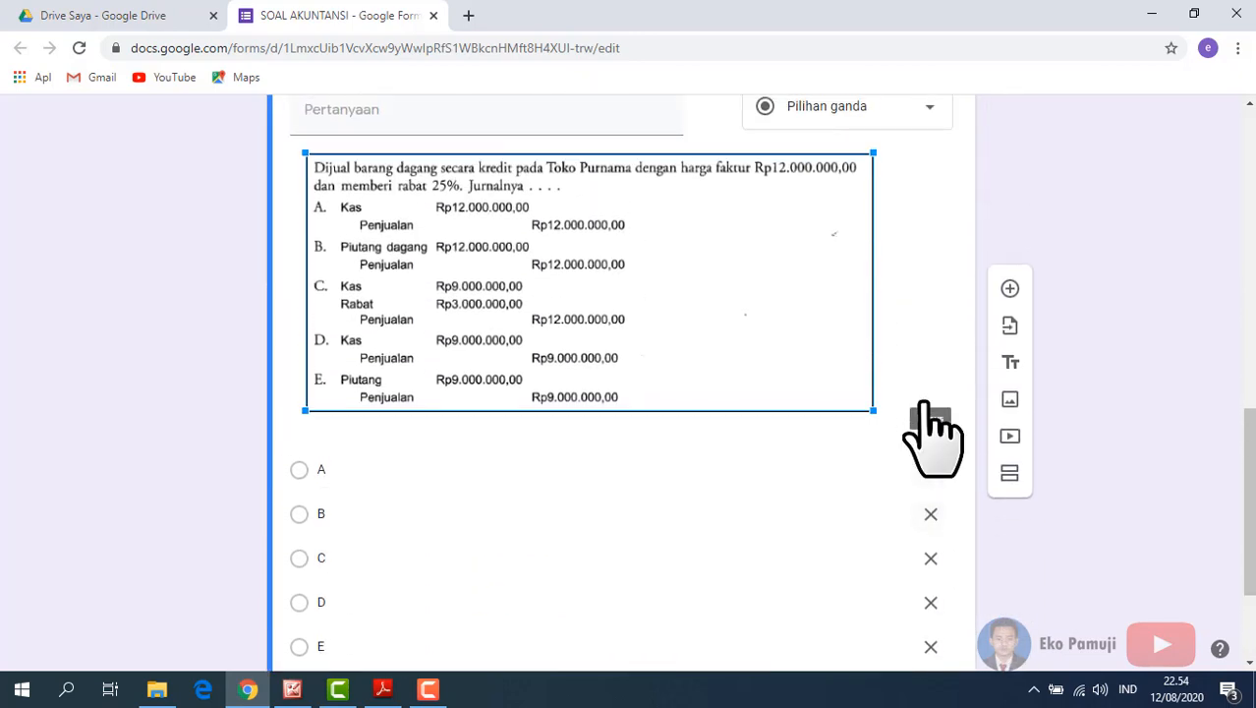
- Turn the form into a quiz in its settings and save the change
{"action": "scroll", "coordinate": [1151, 383], "scroll_direction": "up", "scroll_amount": 10}
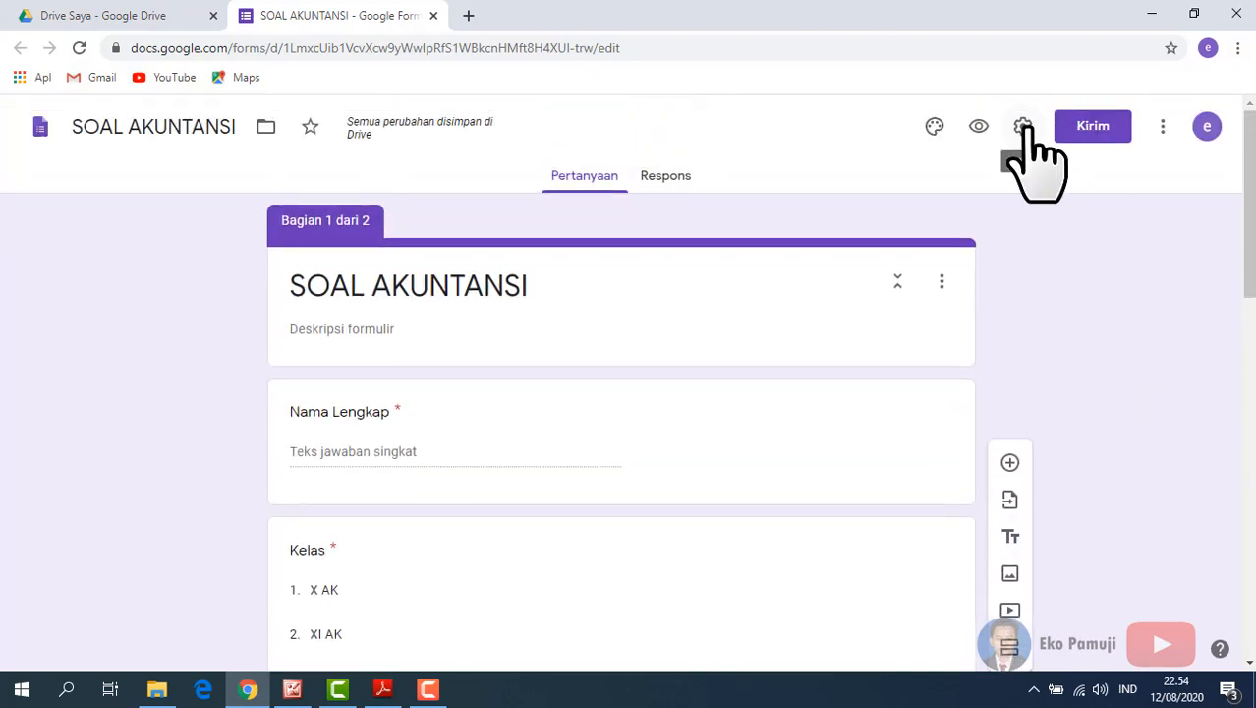
{"action": "left_click", "coordinate": [1023, 125]}
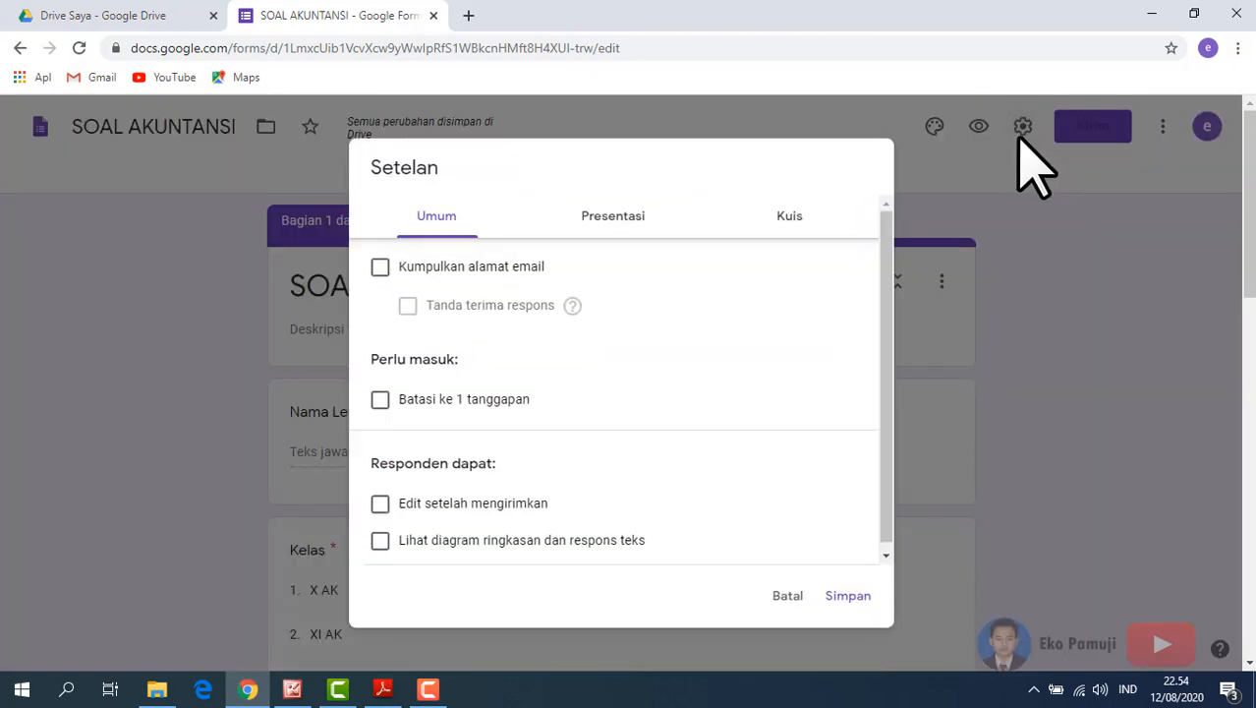
{"action": "left_click", "coordinate": [796, 226]}
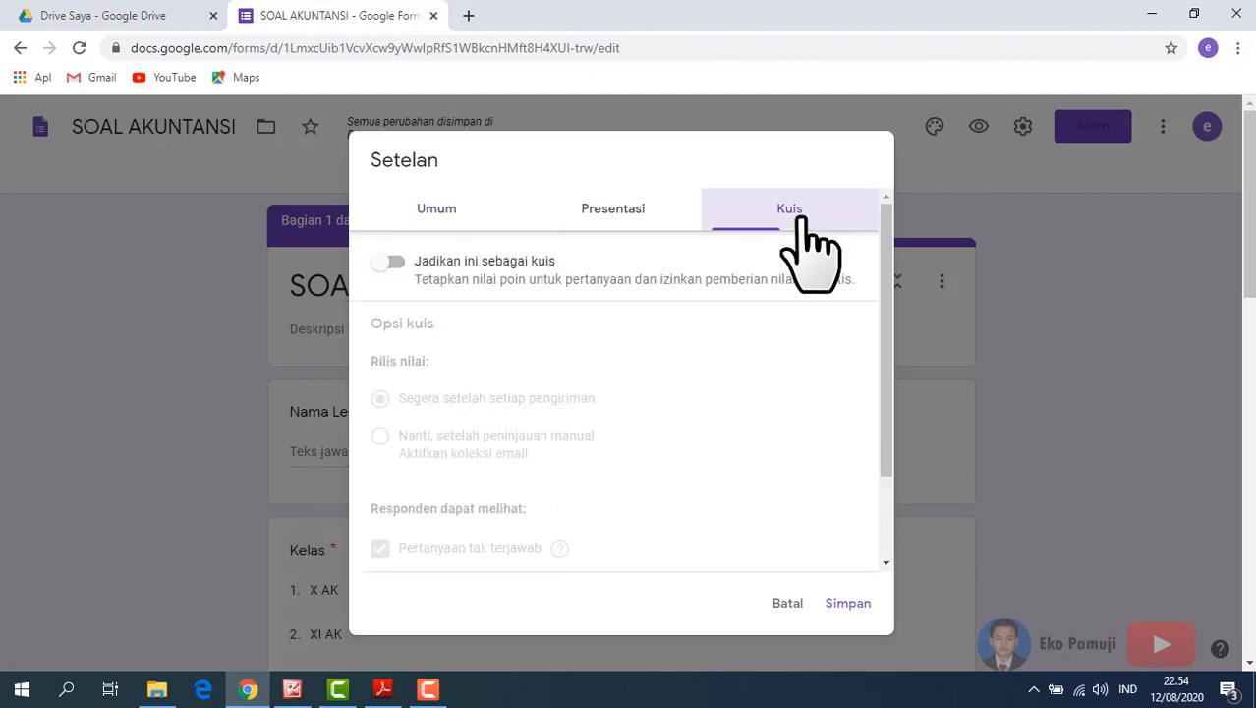
{"action": "left_click", "coordinate": [411, 295]}
{"action": "scroll", "coordinate": [462, 501], "scroll_direction": "down", "scroll_amount": 3}
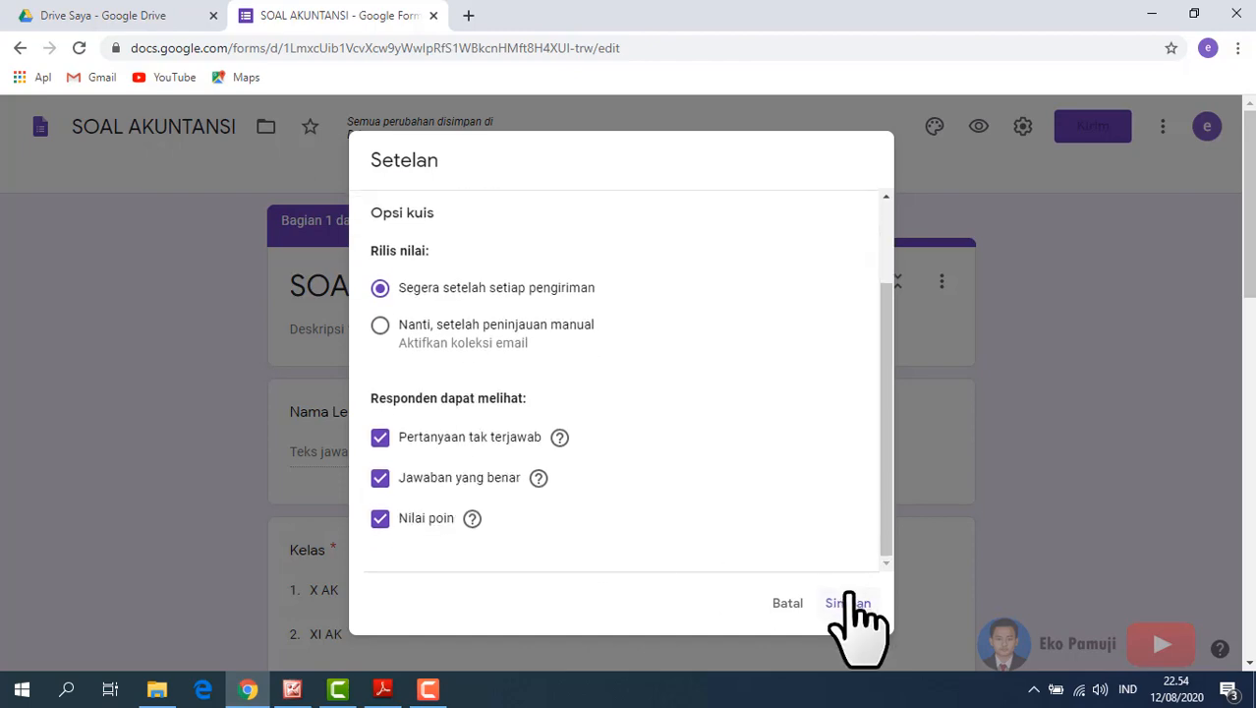
{"action": "left_click", "coordinate": [845, 602]}
- Set the first UTS question's answer key to option C, worth 50 points
{"action": "scroll", "coordinate": [688, 560], "scroll_direction": "down", "scroll_amount": 5}
{"action": "scroll", "coordinate": [688, 565], "scroll_direction": "down", "scroll_amount": 6}
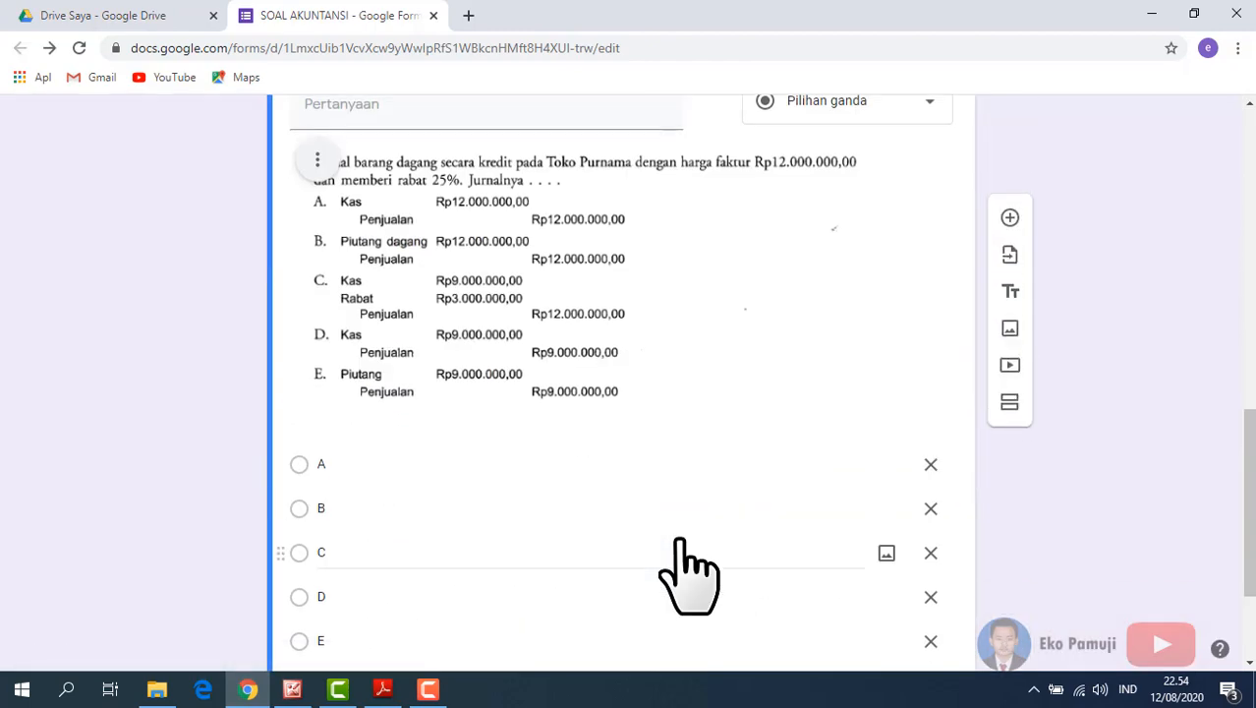
{"action": "scroll", "coordinate": [391, 604], "scroll_direction": "up", "scroll_amount": 2}
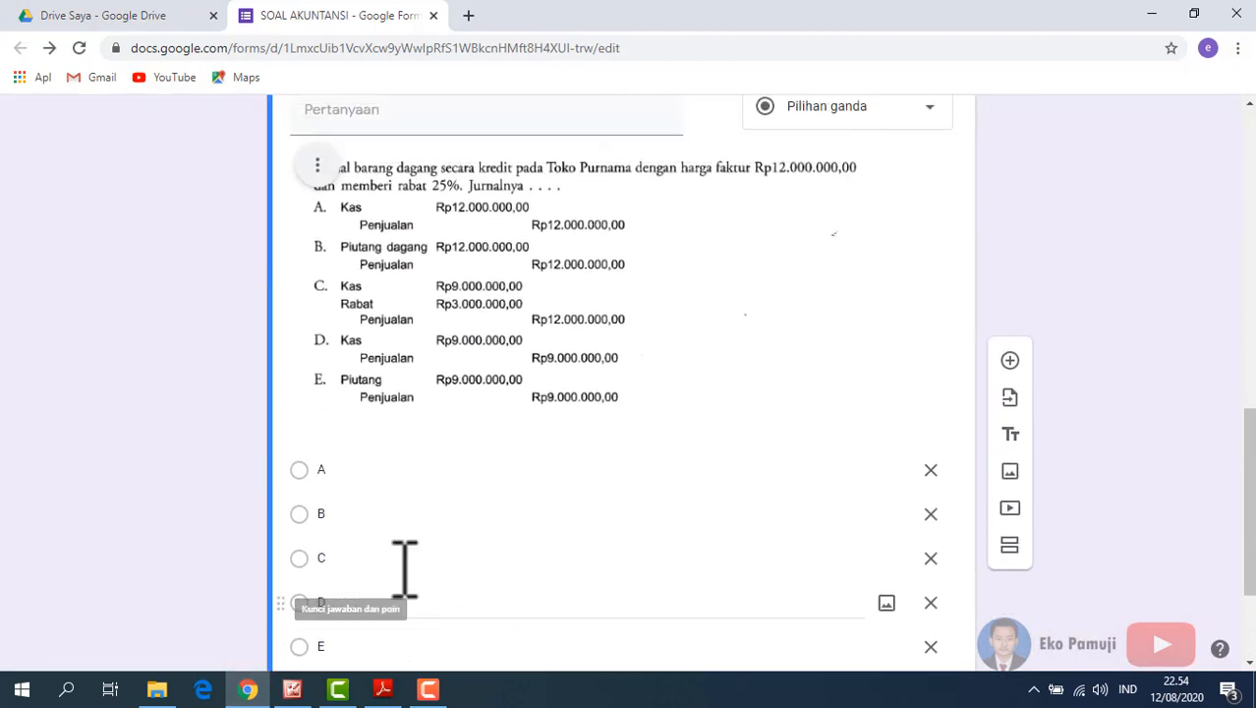
{"action": "scroll", "coordinate": [415, 579], "scroll_direction": "down", "scroll_amount": 2}
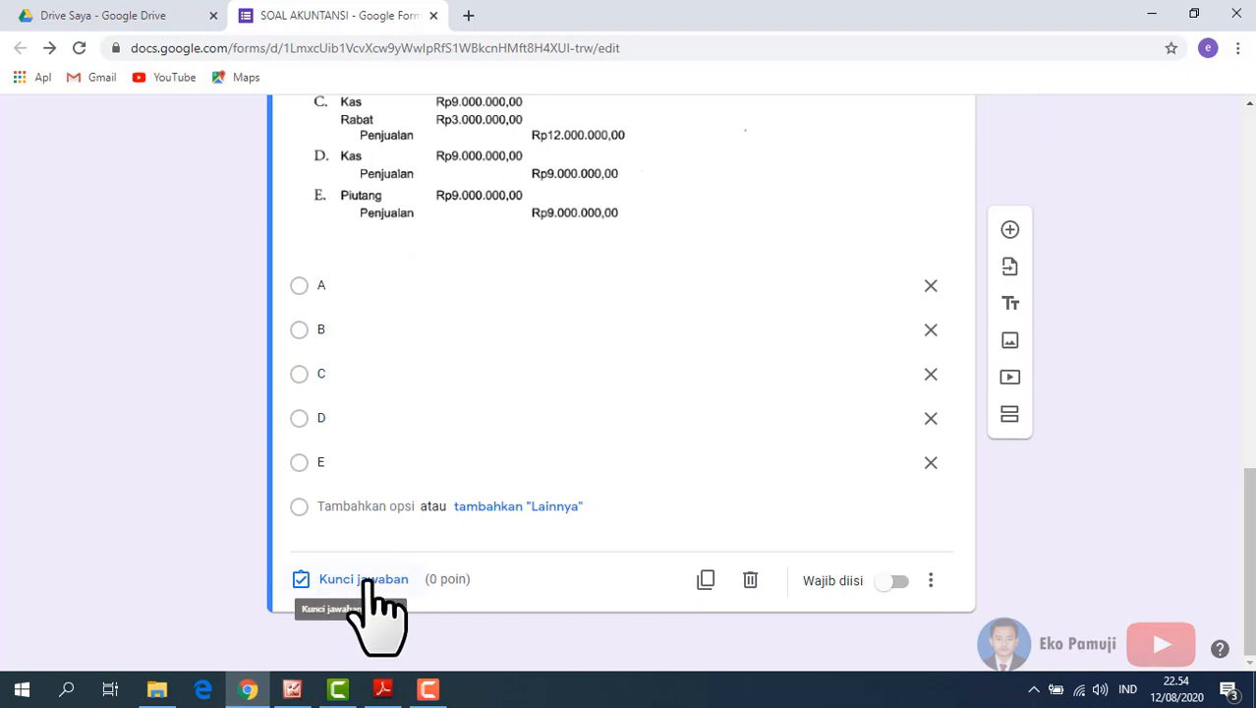
{"action": "left_click", "coordinate": [370, 585]}
{"action": "scroll", "coordinate": [345, 471], "scroll_direction": "up", "scroll_amount": 4}
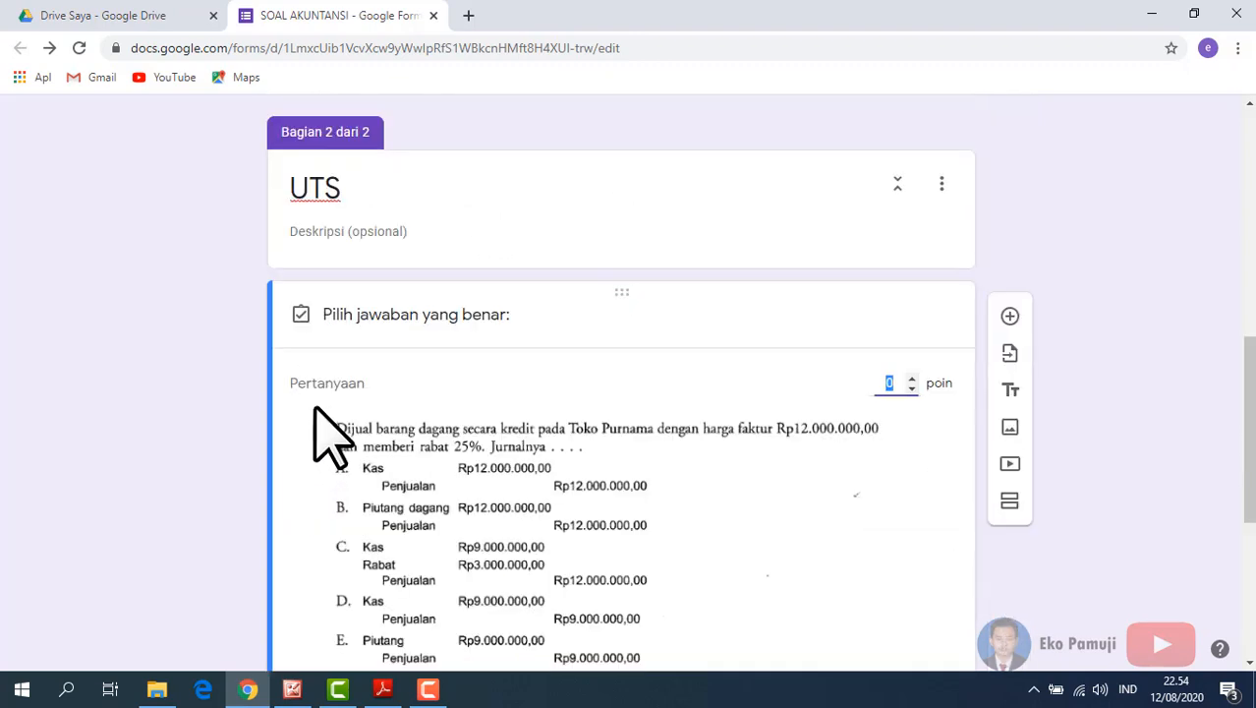
{"action": "scroll", "coordinate": [385, 556], "scroll_direction": "down", "scroll_amount": 2}
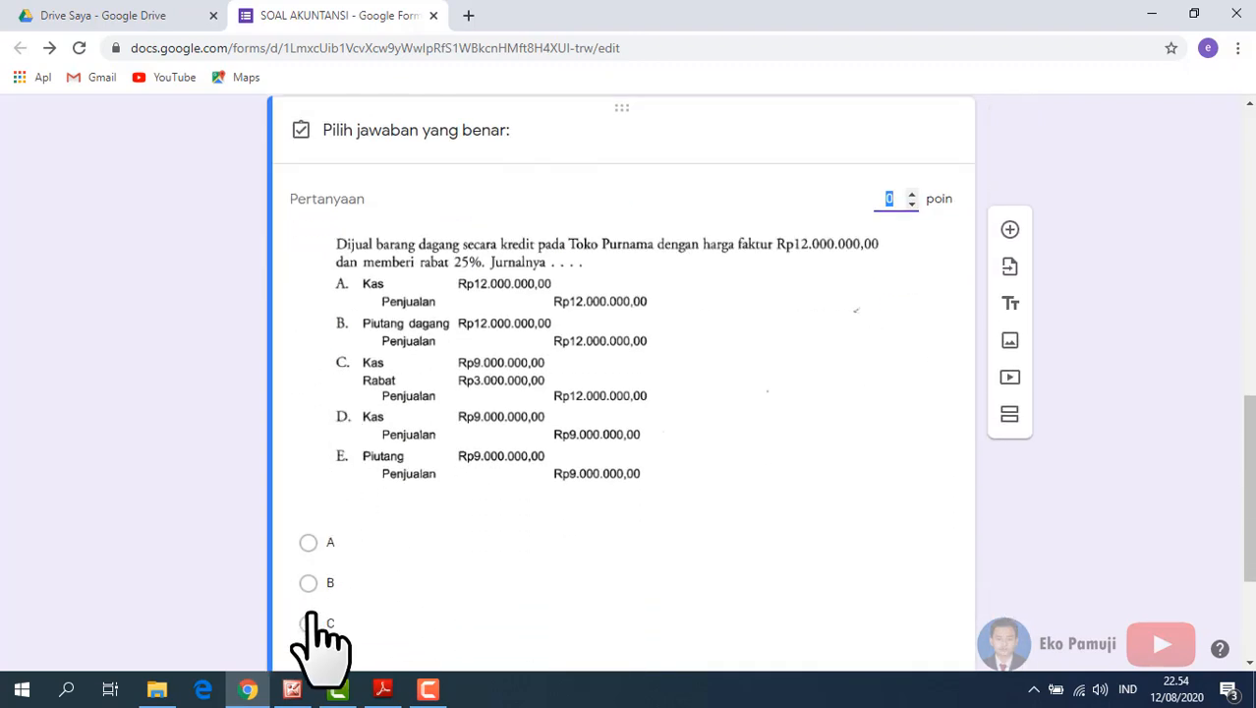
{"action": "left_click", "coordinate": [570, 619]}
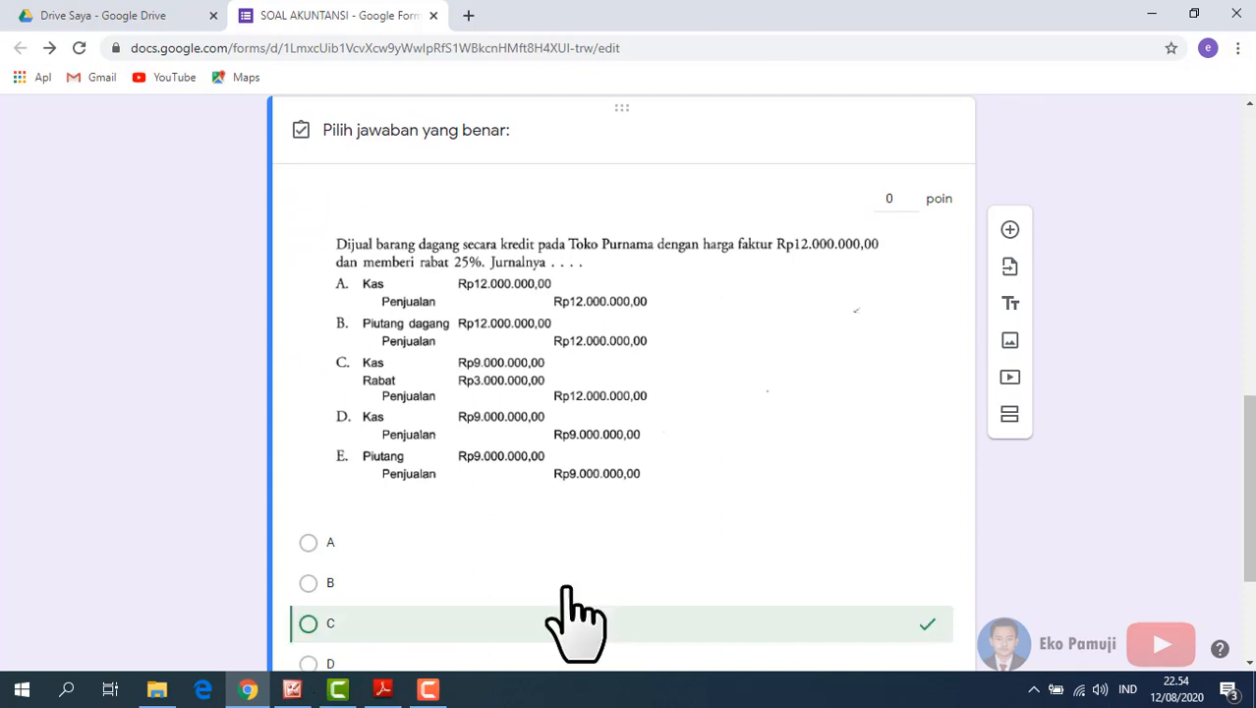
{"action": "left_click", "coordinate": [910, 202]}
{"action": "type", "text": "50"}
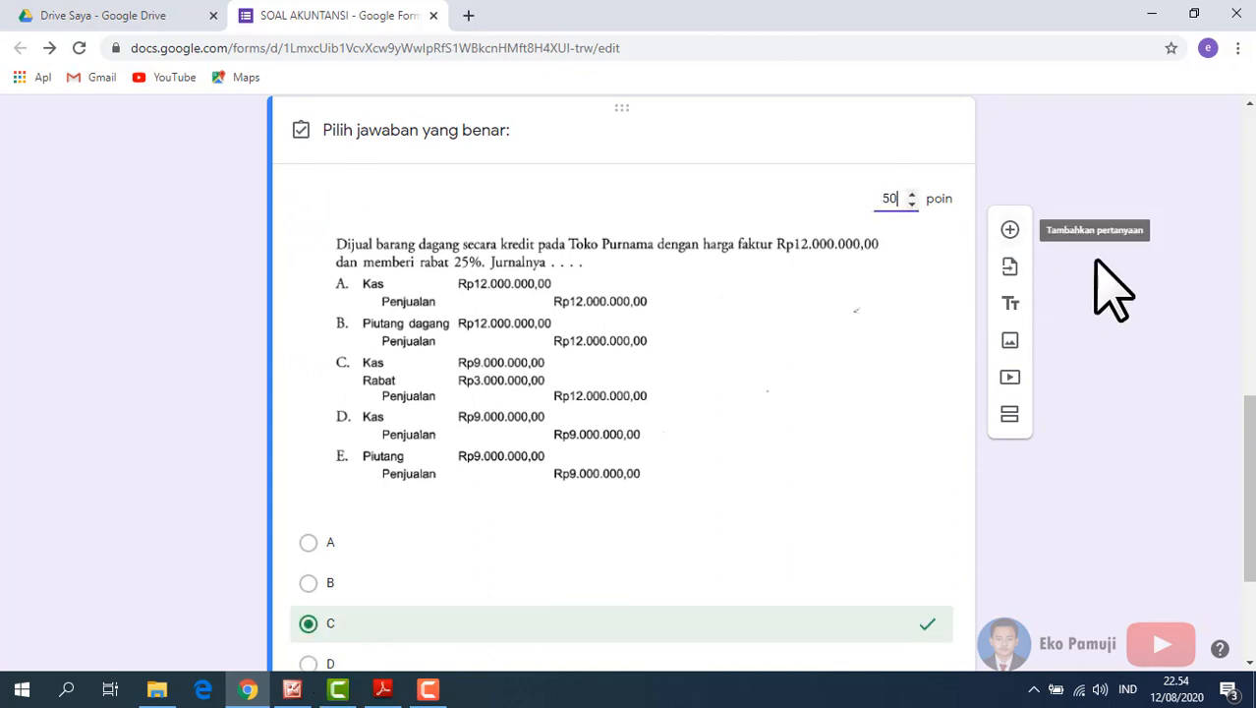
{"action": "scroll", "coordinate": [1197, 434], "scroll_direction": "down", "scroll_amount": 3}
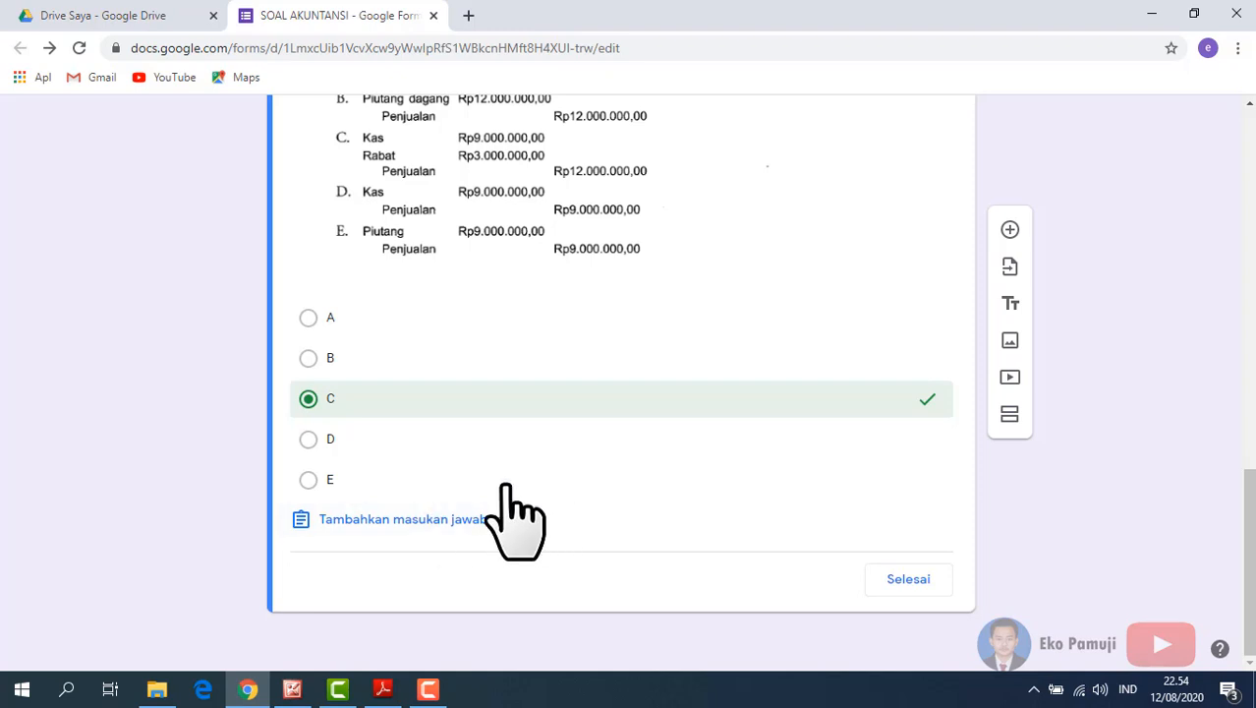
{"action": "left_click", "coordinate": [924, 587]}
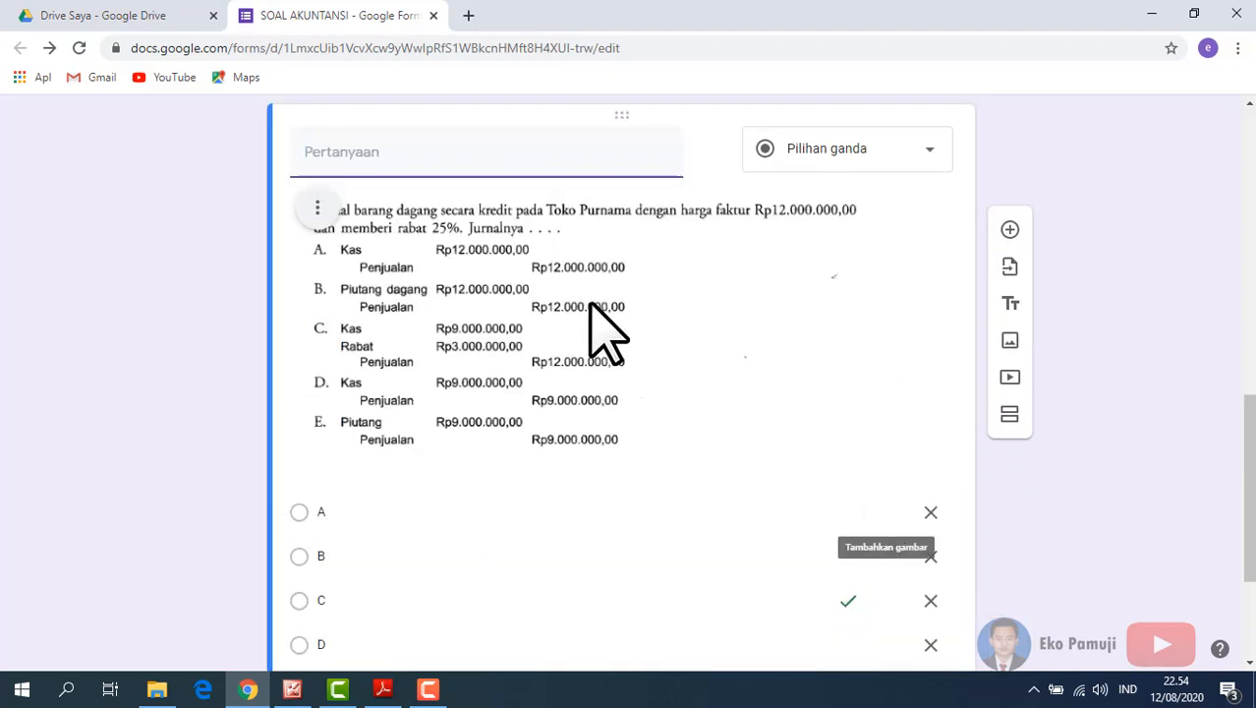
- Add another question to the UTS section and insert SOAL 2.PNG from the Google Drive folder CONTOH SOAL MTK as its image
{"action": "scroll", "coordinate": [865, 250], "scroll_direction": "down", "scroll_amount": 1}
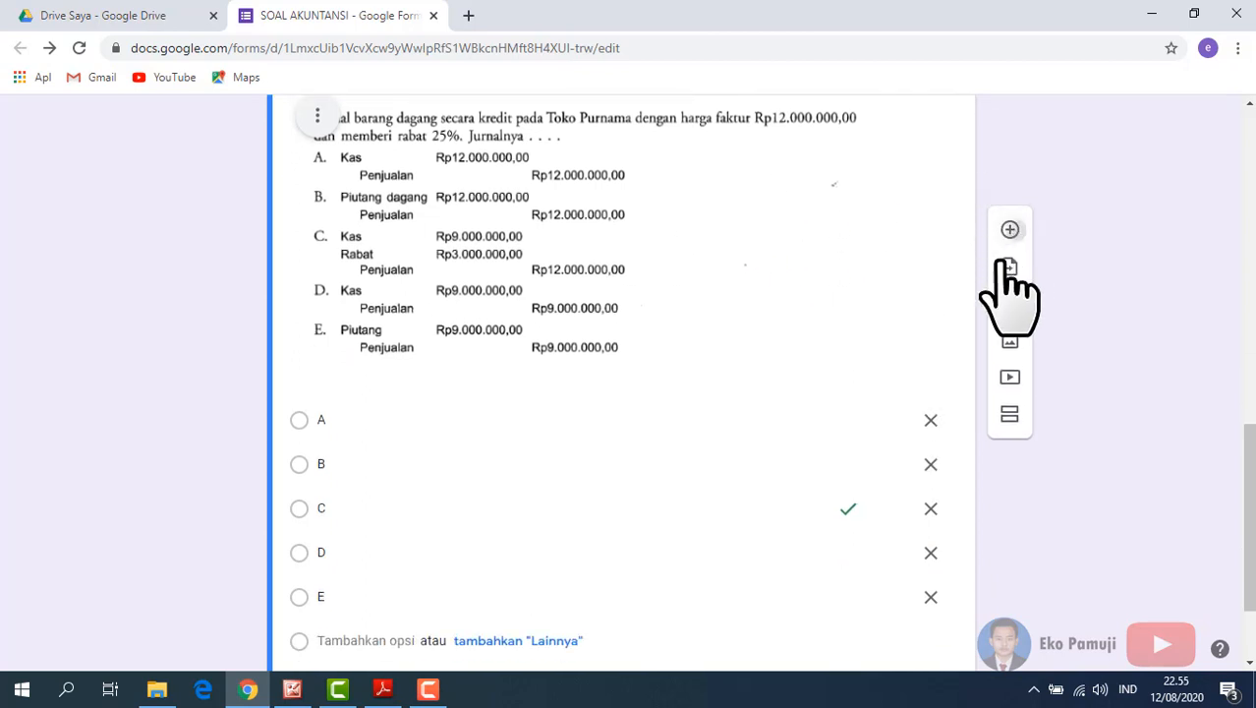
{"action": "left_click", "coordinate": [1010, 232]}
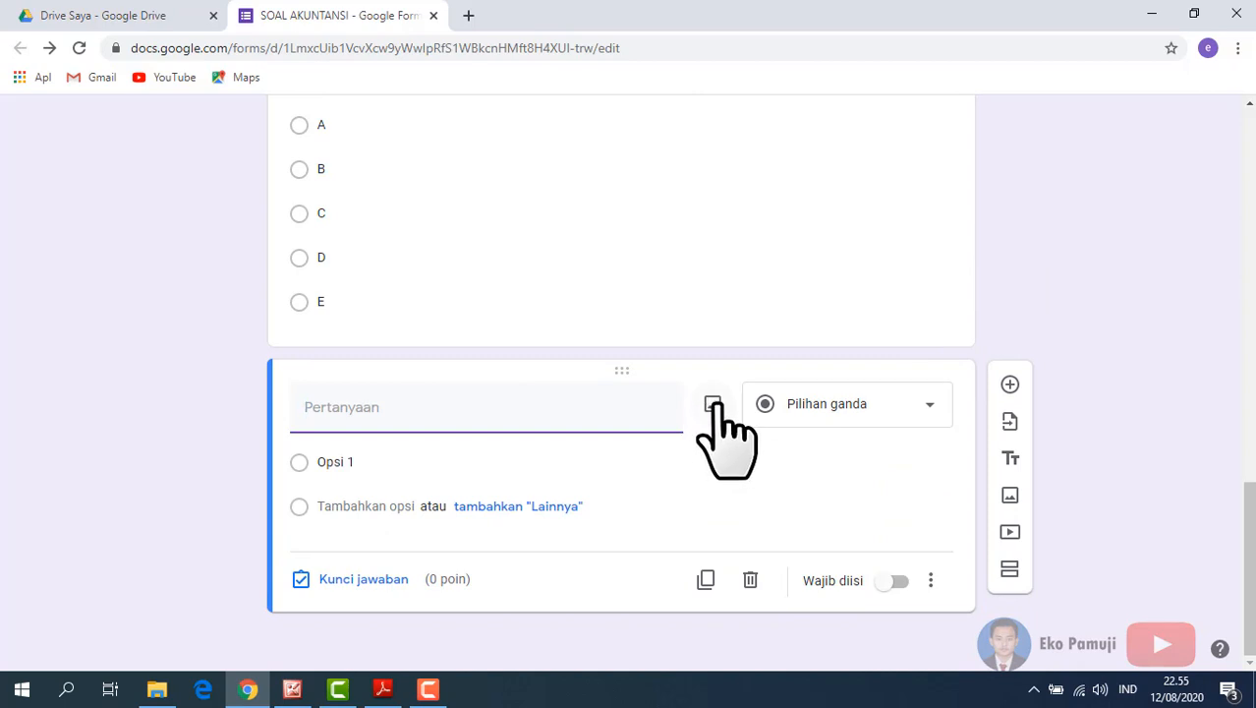
{"action": "left_click", "coordinate": [712, 406]}
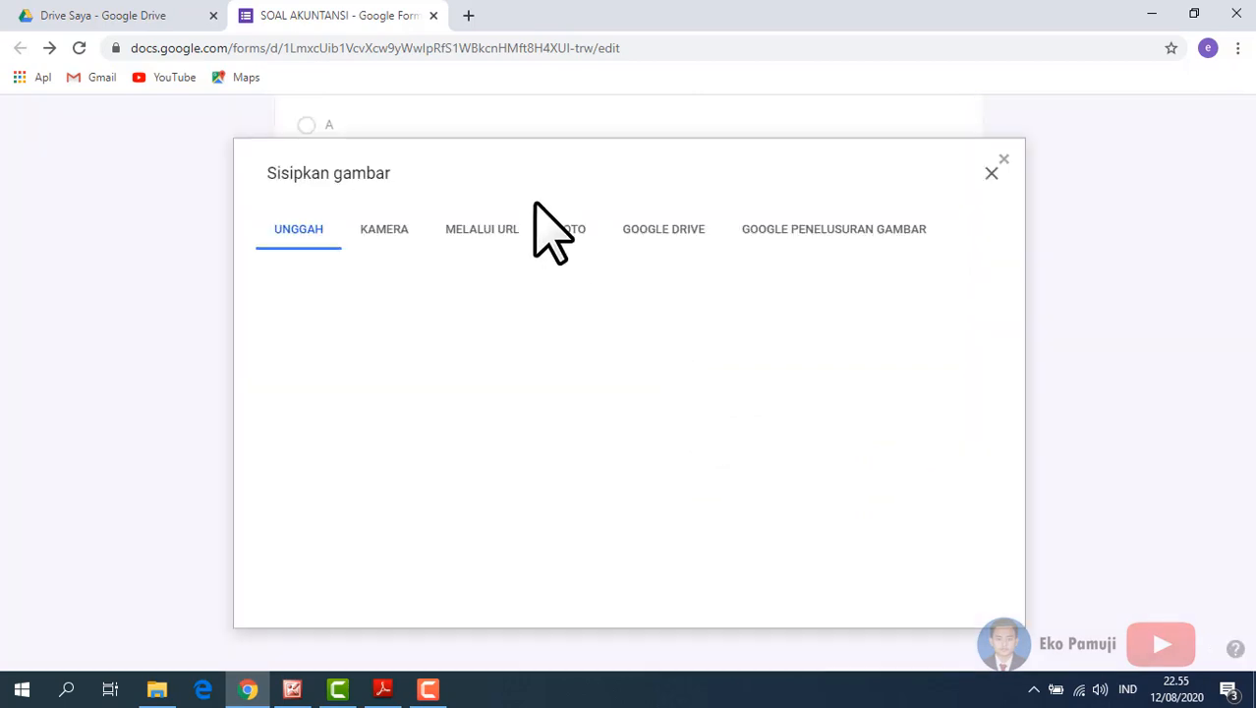
{"action": "left_click", "coordinate": [683, 234]}
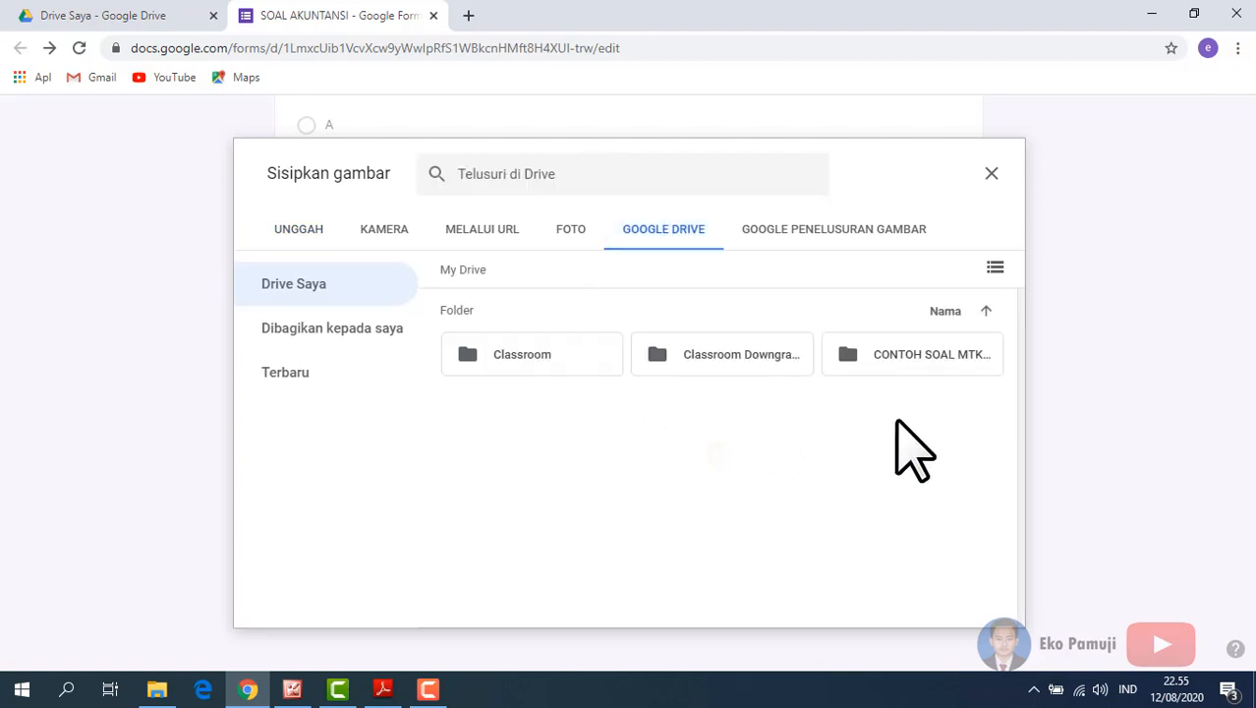
{"action": "double_click", "coordinate": [940, 360]}
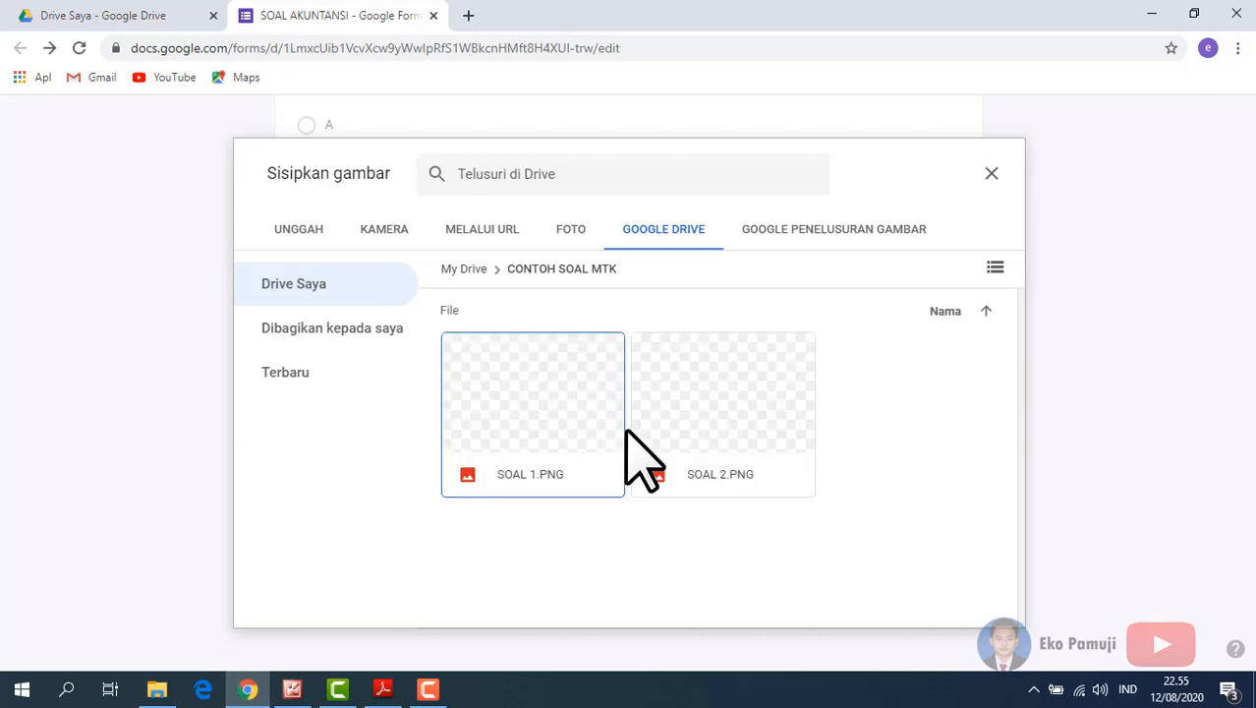
{"action": "left_click", "coordinate": [715, 458]}
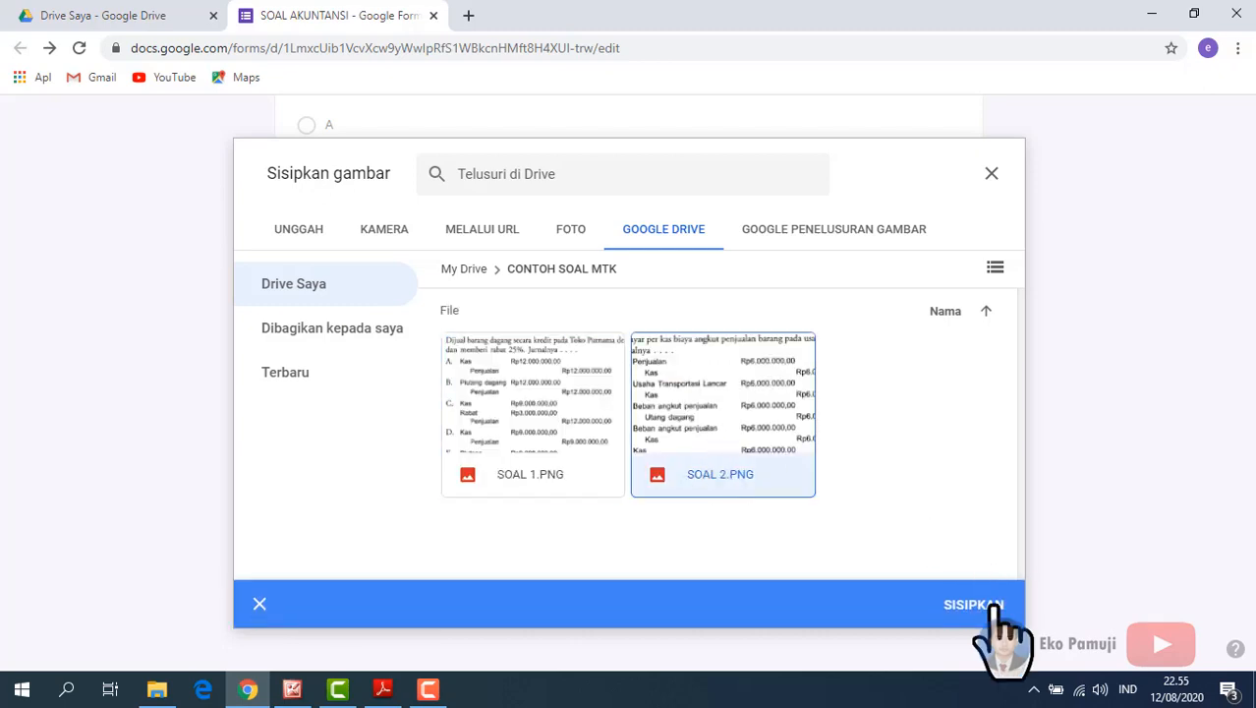
{"action": "left_click", "coordinate": [973, 606]}
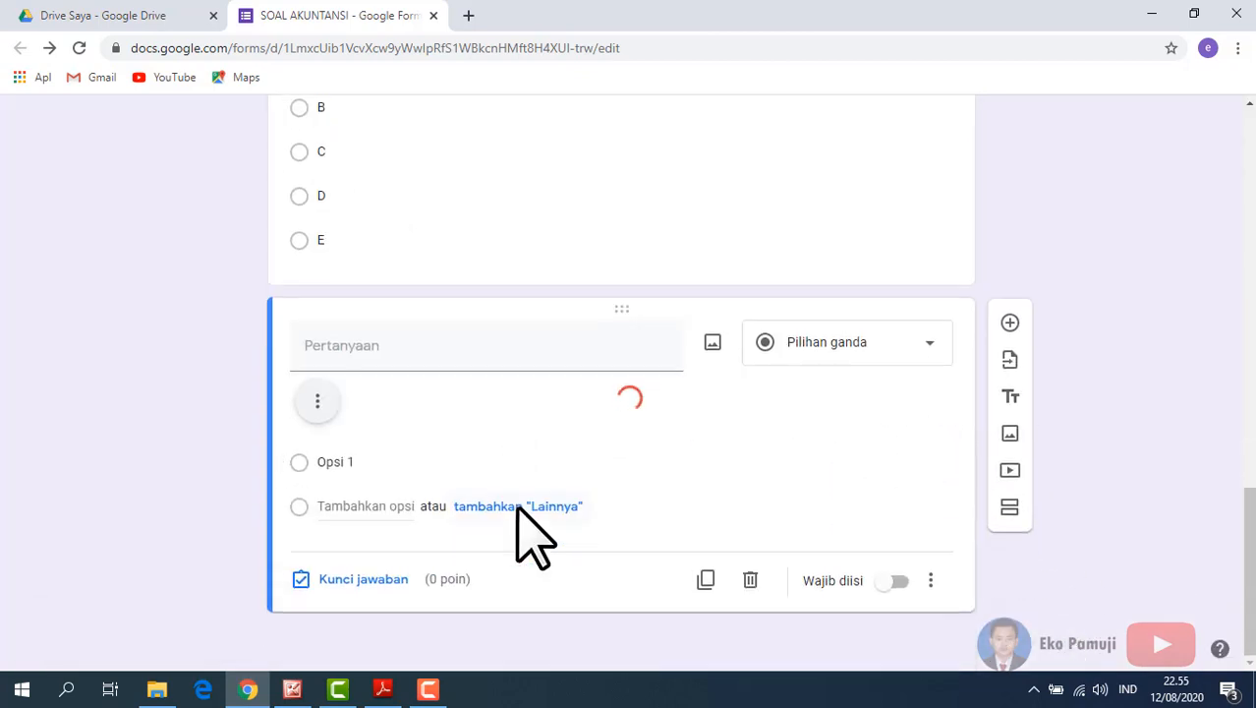
- Enter A, B, C, D and E as the answer options of the question with the SOAL 2 image
{"action": "scroll", "coordinate": [519, 509], "scroll_direction": "down", "scroll_amount": 2}
{"action": "left_click", "coordinate": [410, 491]}
{"action": "type", "text": "A"}
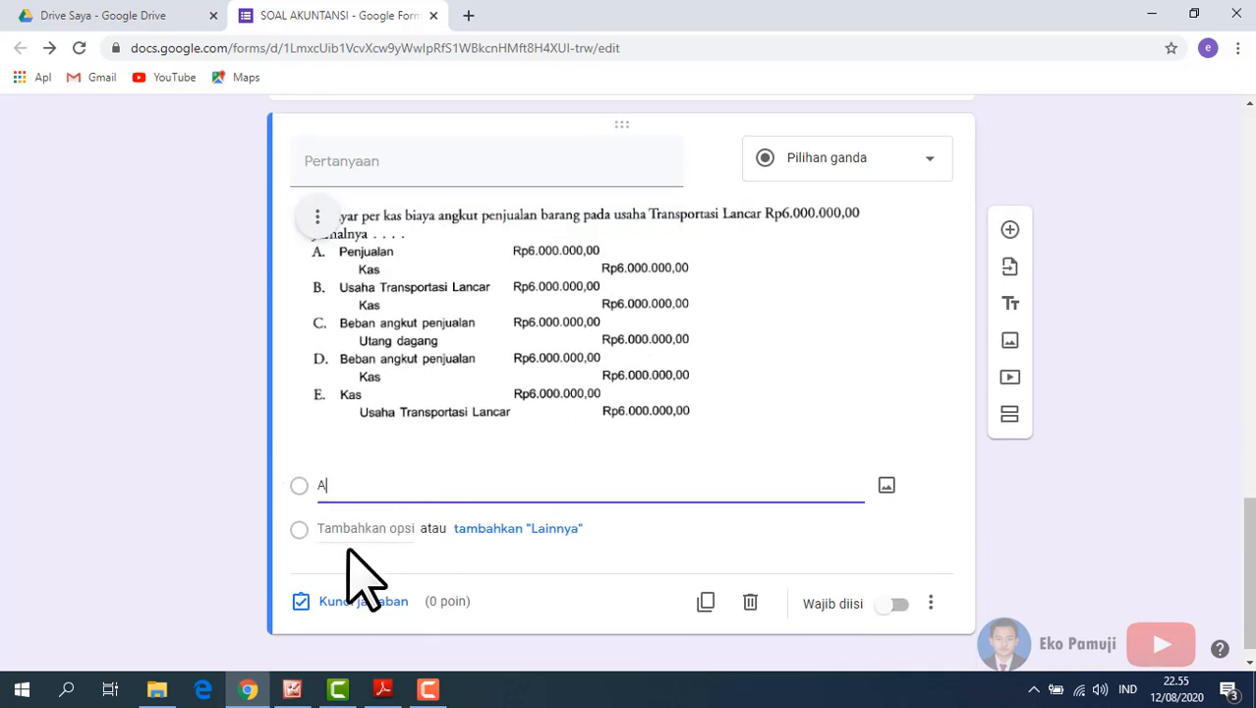
{"action": "left_click", "coordinate": [361, 528]}
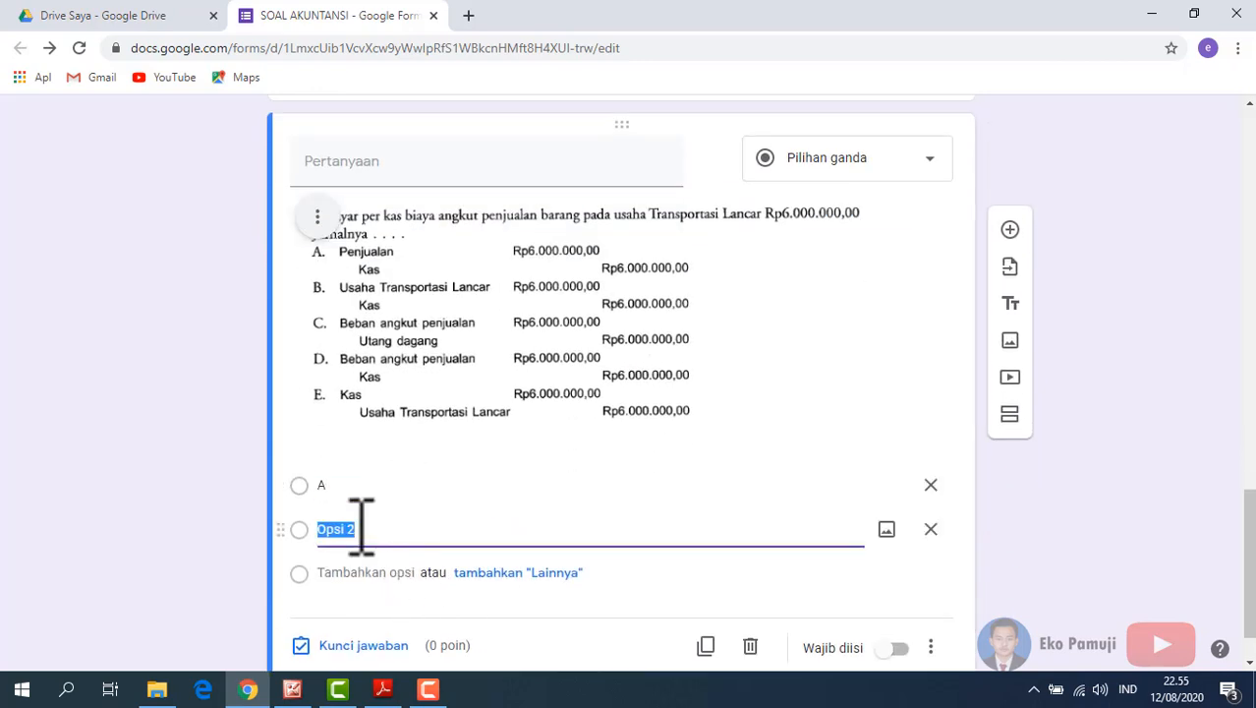
{"action": "type", "text": "B"}
{"action": "left_click", "coordinate": [336, 570]}
{"action": "type", "text": "C"}
{"action": "scroll", "coordinate": [355, 570], "scroll_direction": "down", "scroll_amount": 1}
{"action": "left_click", "coordinate": [349, 509]}
{"action": "type", "text": "D"}
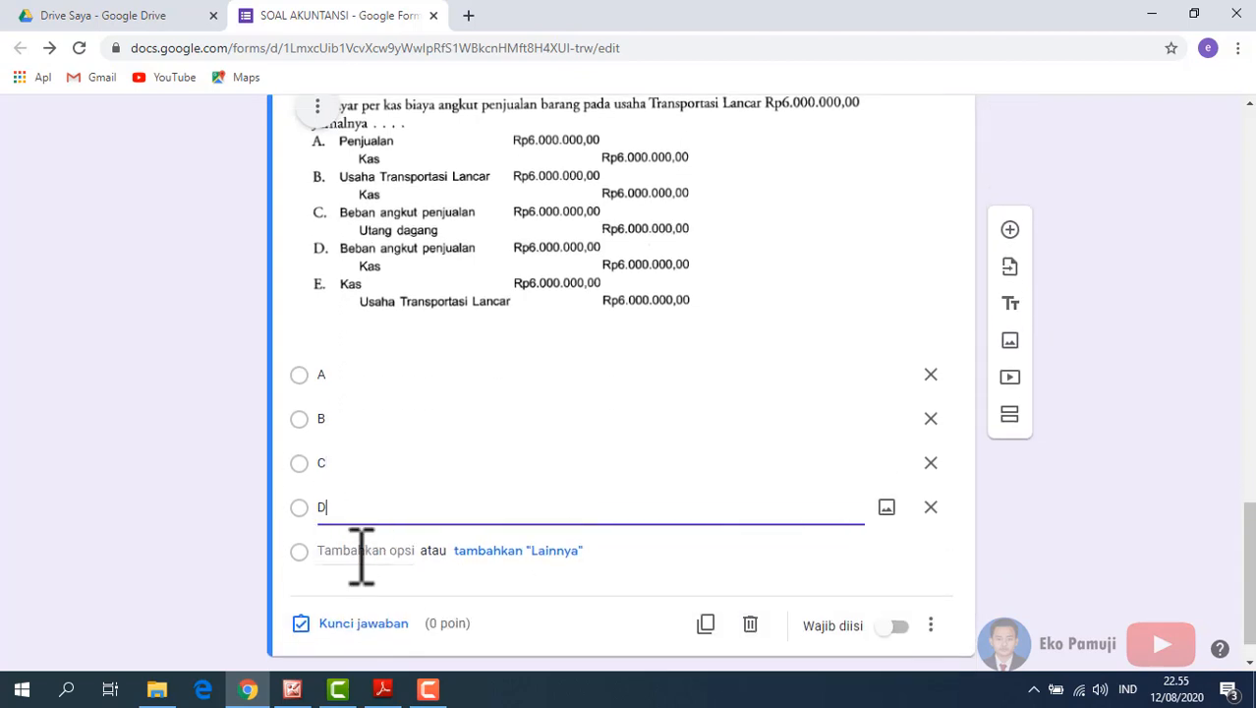
{"action": "left_click", "coordinate": [361, 551]}
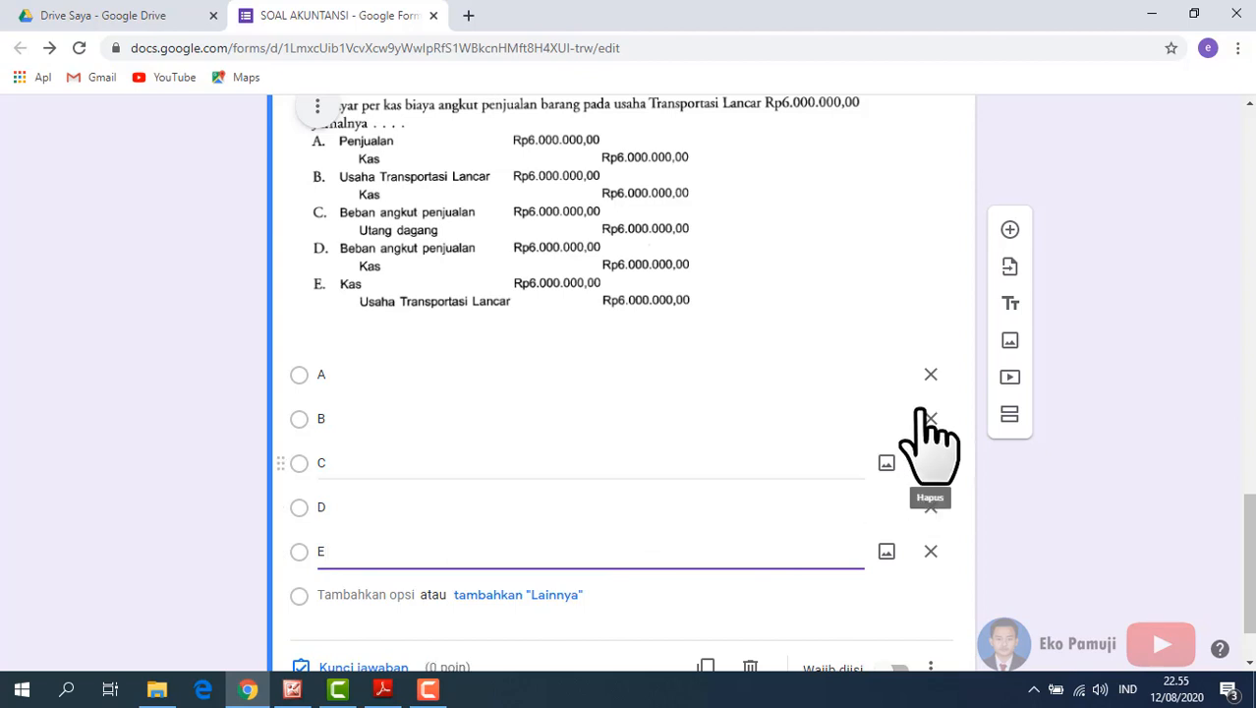
{"action": "left_click", "coordinate": [933, 265]}
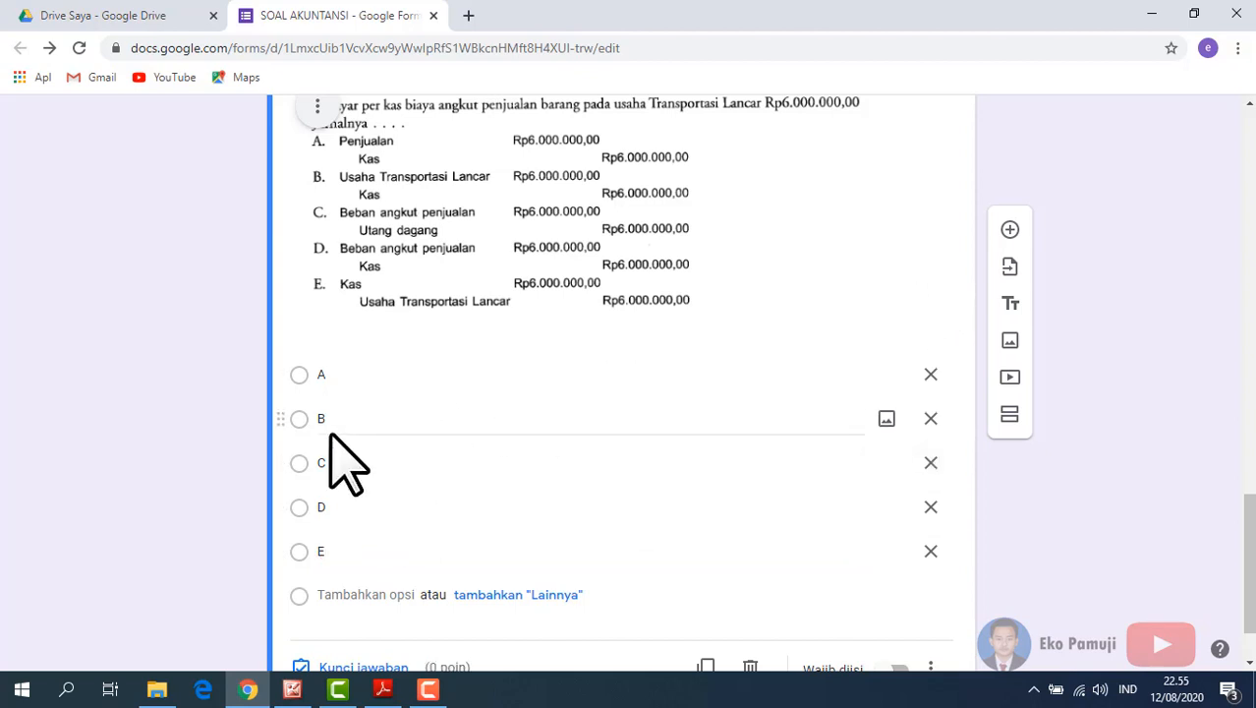
- Duplicate the question with the SOAL 2 image and remove the image from the copy
{"action": "scroll", "coordinate": [350, 504], "scroll_direction": "down", "scroll_amount": 1}
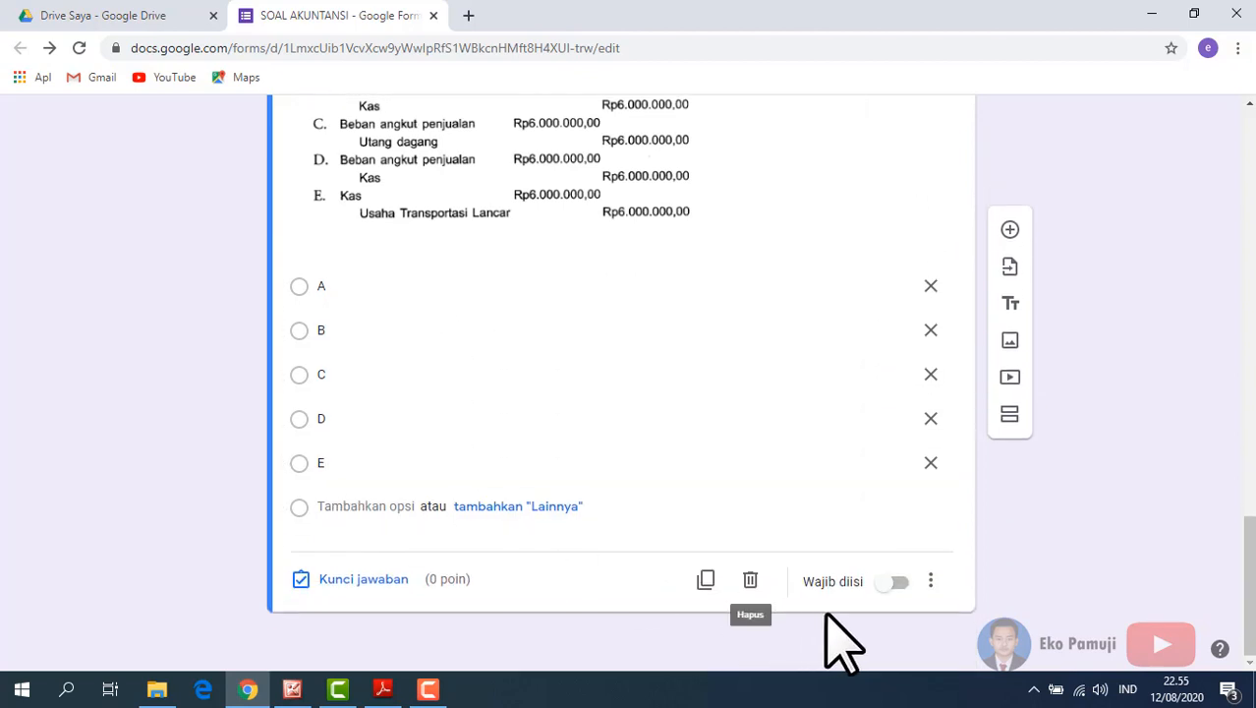
{"action": "left_click", "coordinate": [707, 580]}
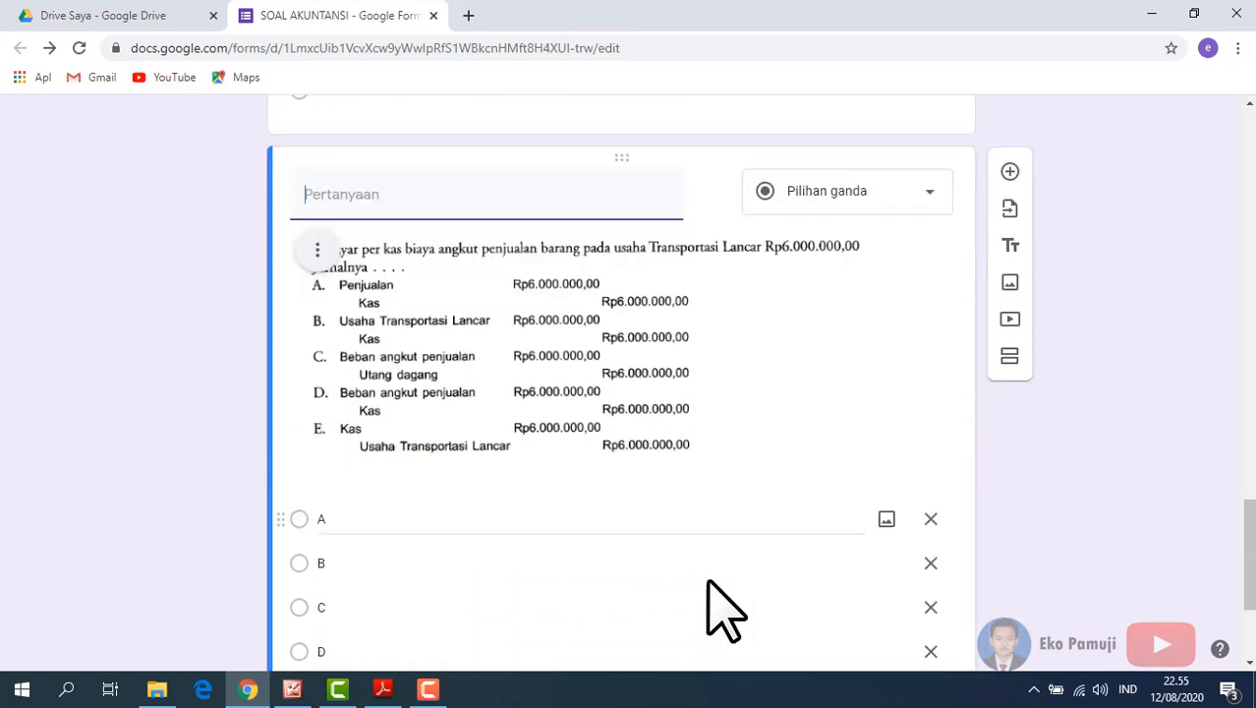
{"action": "scroll", "coordinate": [688, 578], "scroll_direction": "down", "scroll_amount": 1}
{"action": "scroll", "coordinate": [580, 575], "scroll_direction": "up", "scroll_amount": 12}
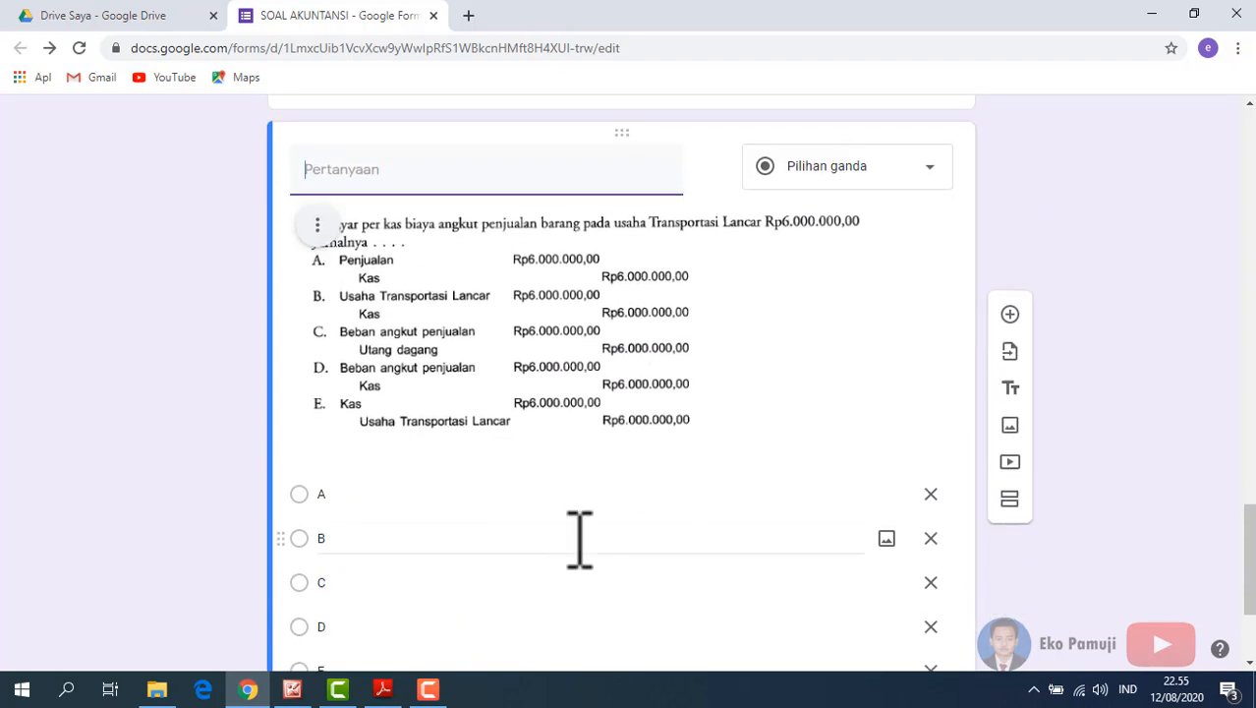
{"action": "scroll", "coordinate": [481, 491], "scroll_direction": "down", "scroll_amount": 12}
{"action": "scroll", "coordinate": [550, 472], "scroll_direction": "up", "scroll_amount": 1}
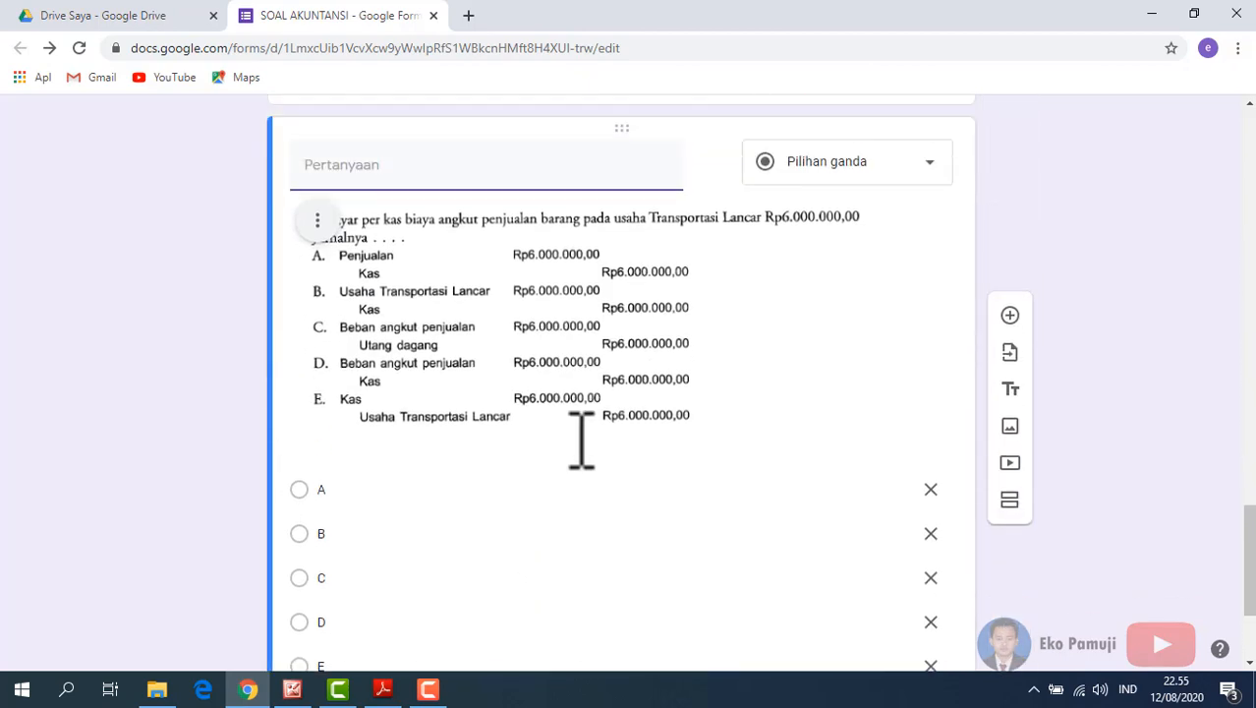
{"action": "left_click", "coordinate": [318, 225]}
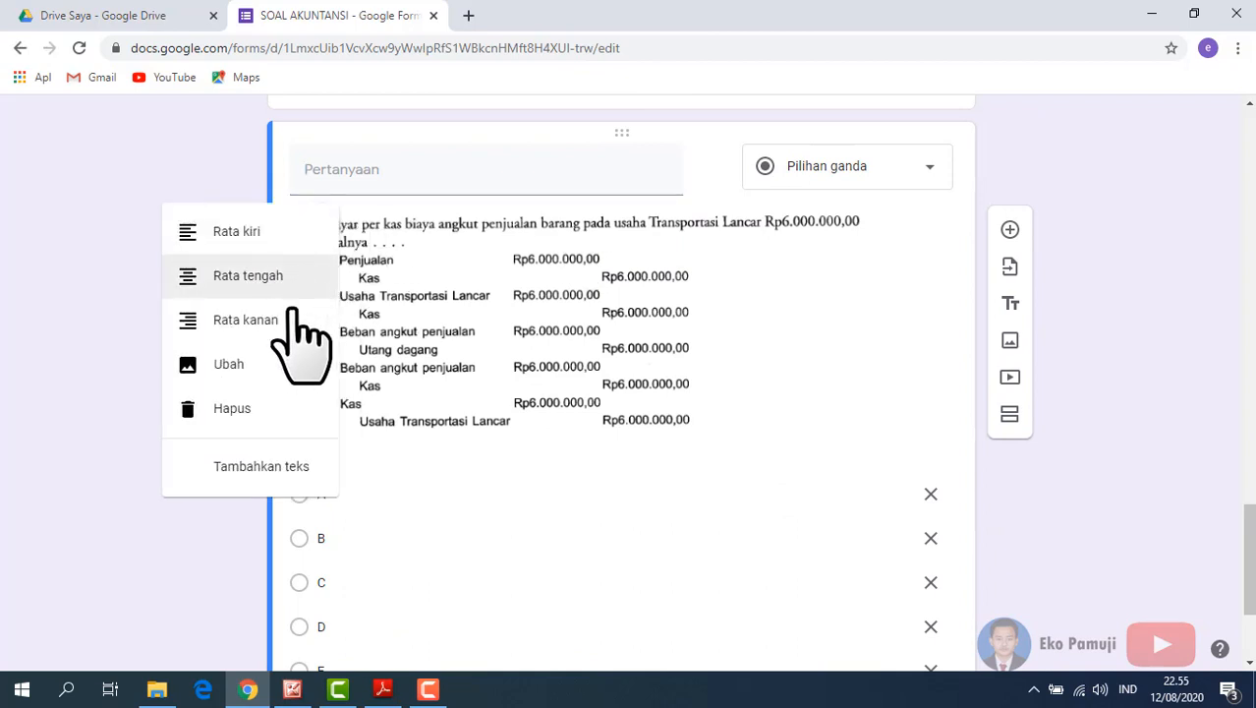
{"action": "left_click", "coordinate": [272, 407]}
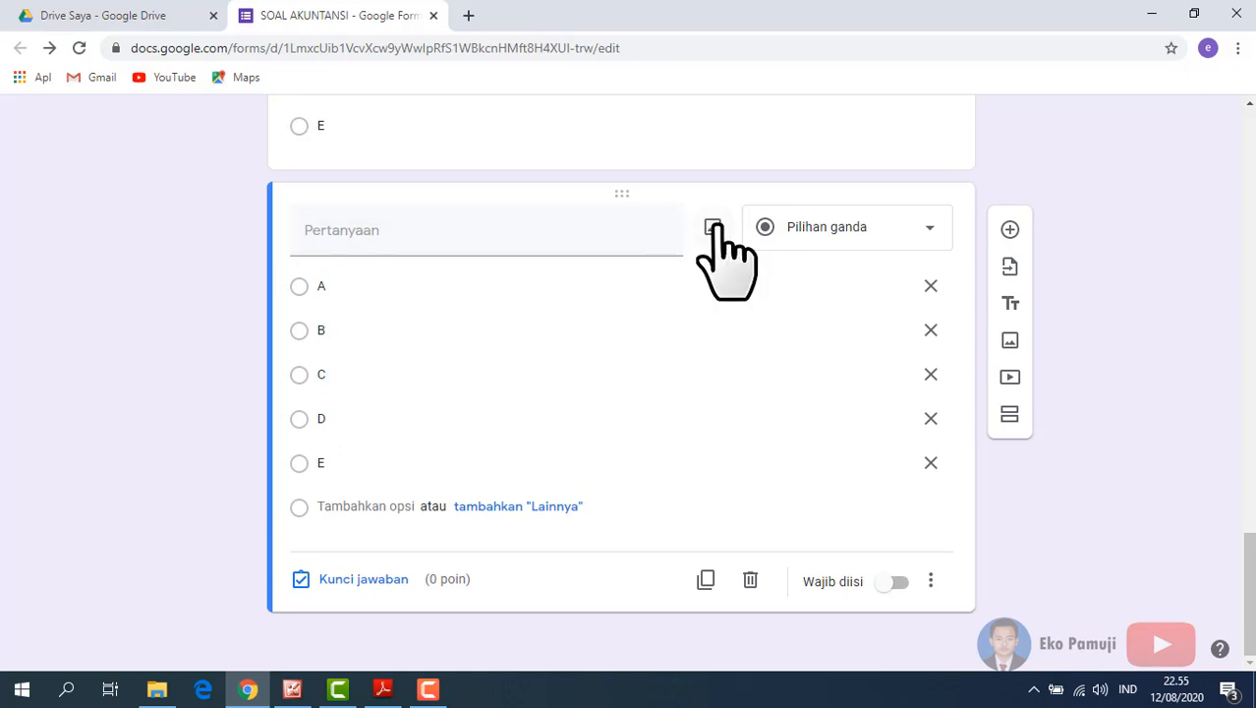
- Open the image picker for the duplicated question, close it without inserting anything, and delete the duplicate
{"action": "left_click", "coordinate": [712, 226]}
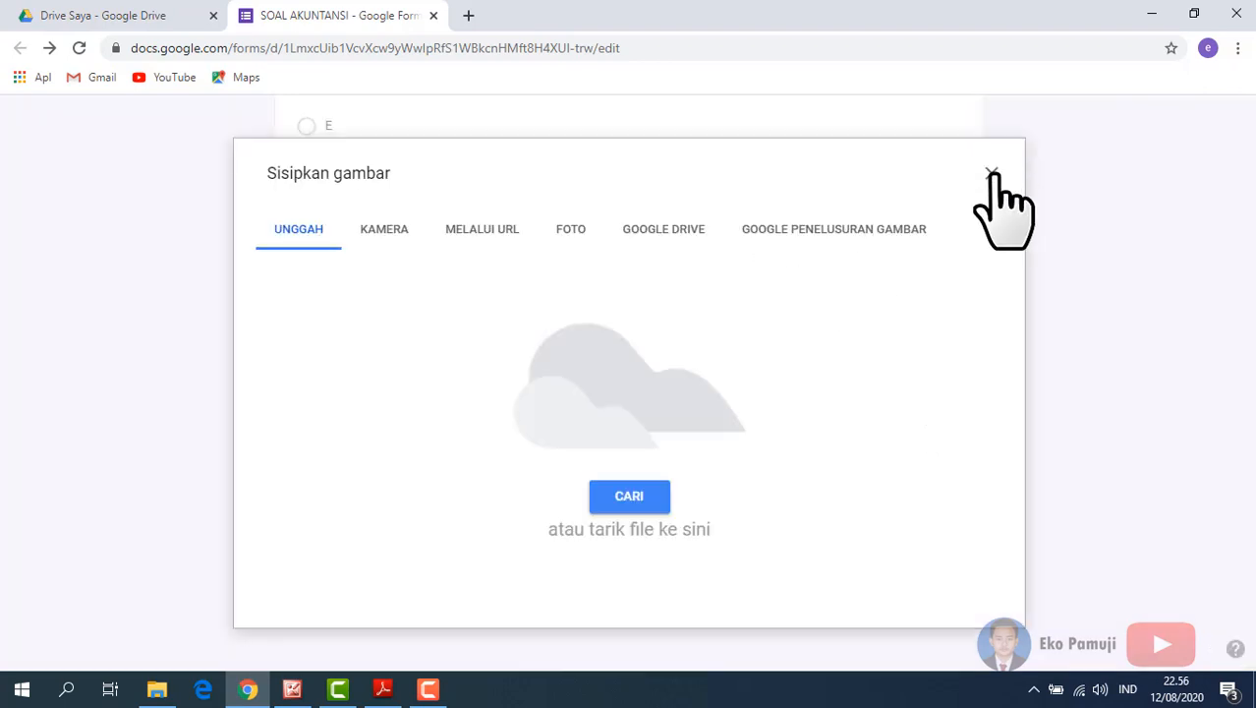
{"action": "left_click", "coordinate": [991, 172]}
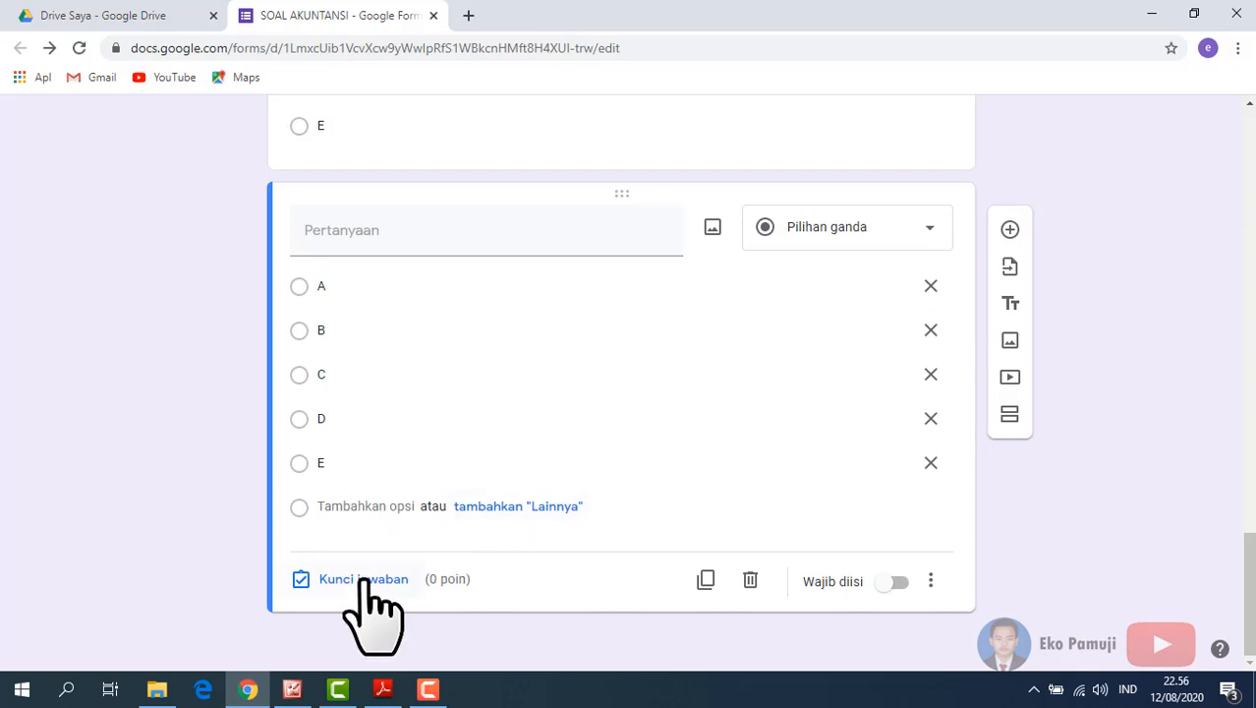
{"action": "left_click", "coordinate": [759, 584]}
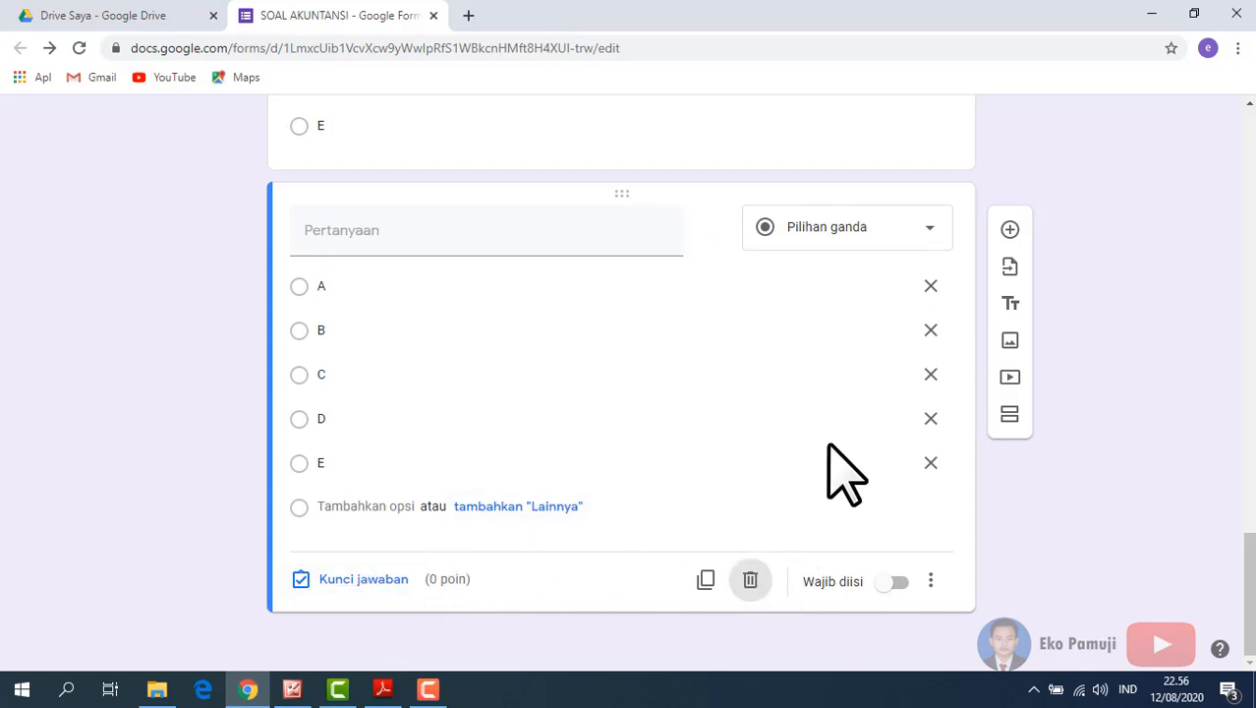
- Set the answer key of the question with the SOAL 2 image to option C, worth 50 points
{"action": "scroll", "coordinate": [583, 530], "scroll_direction": "up", "scroll_amount": 4}
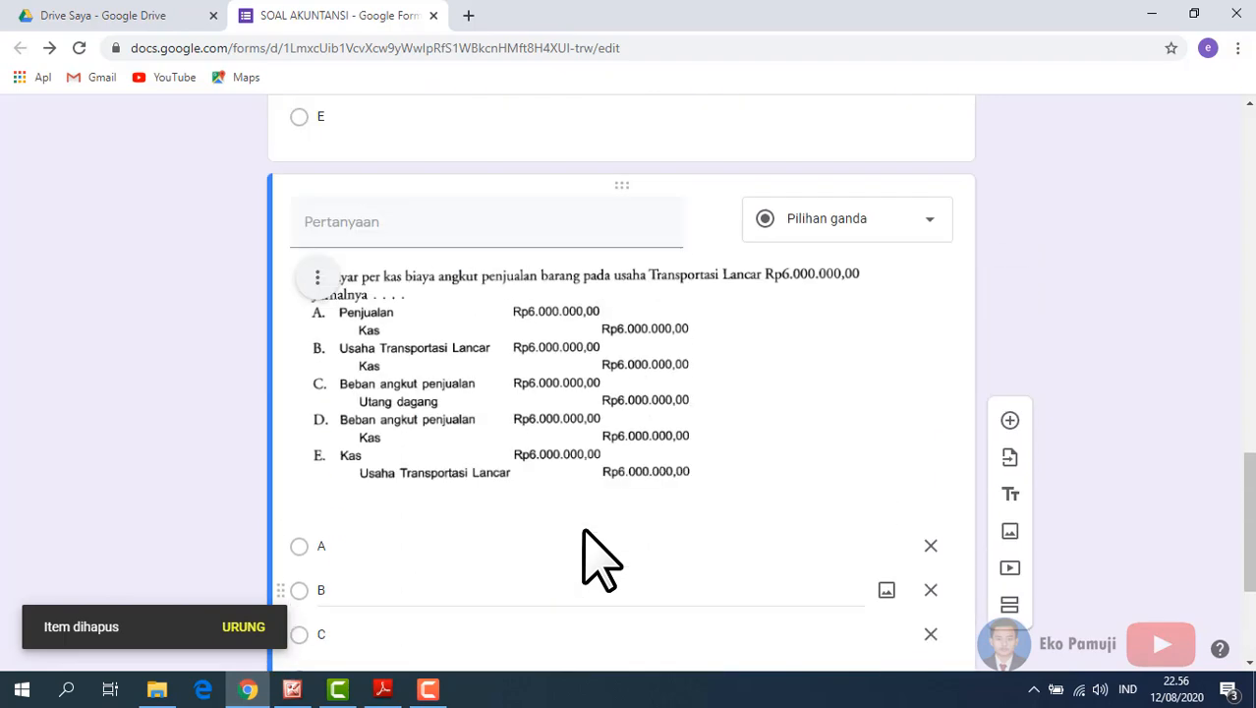
{"action": "scroll", "coordinate": [584, 530], "scroll_direction": "down", "scroll_amount": 4}
{"action": "left_click", "coordinate": [377, 581]}
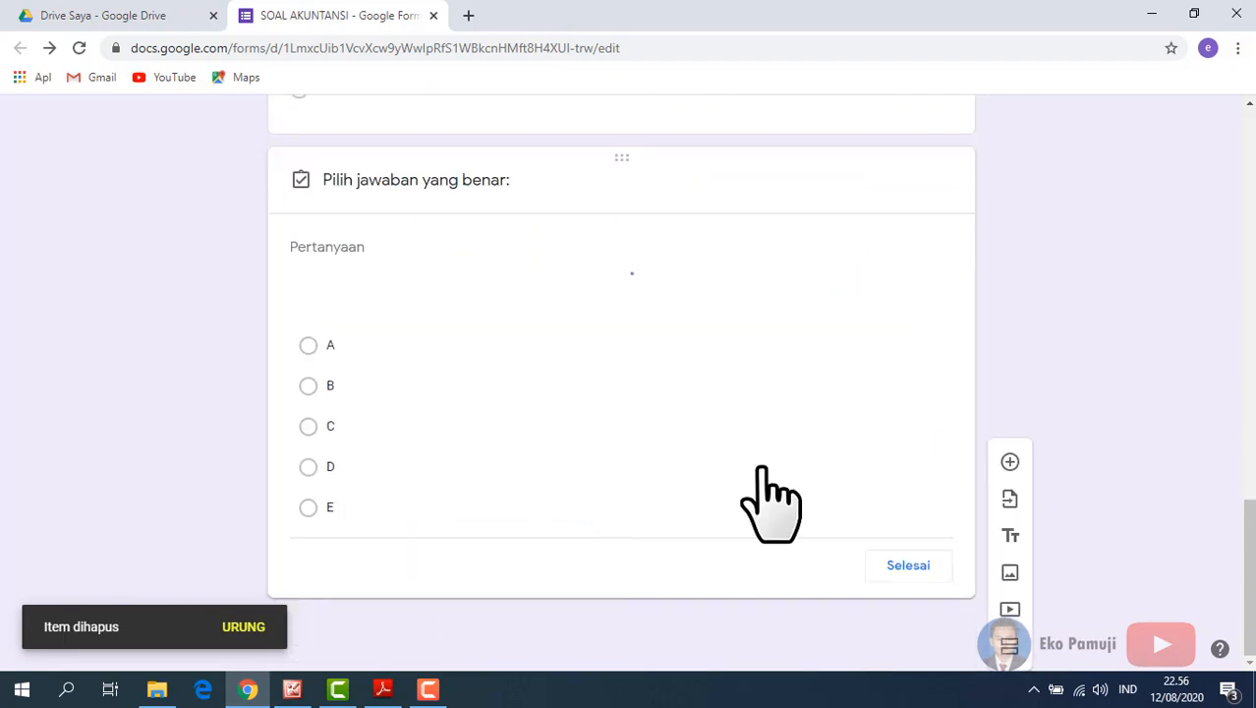
{"action": "scroll", "coordinate": [496, 467], "scroll_direction": "down", "scroll_amount": 3}
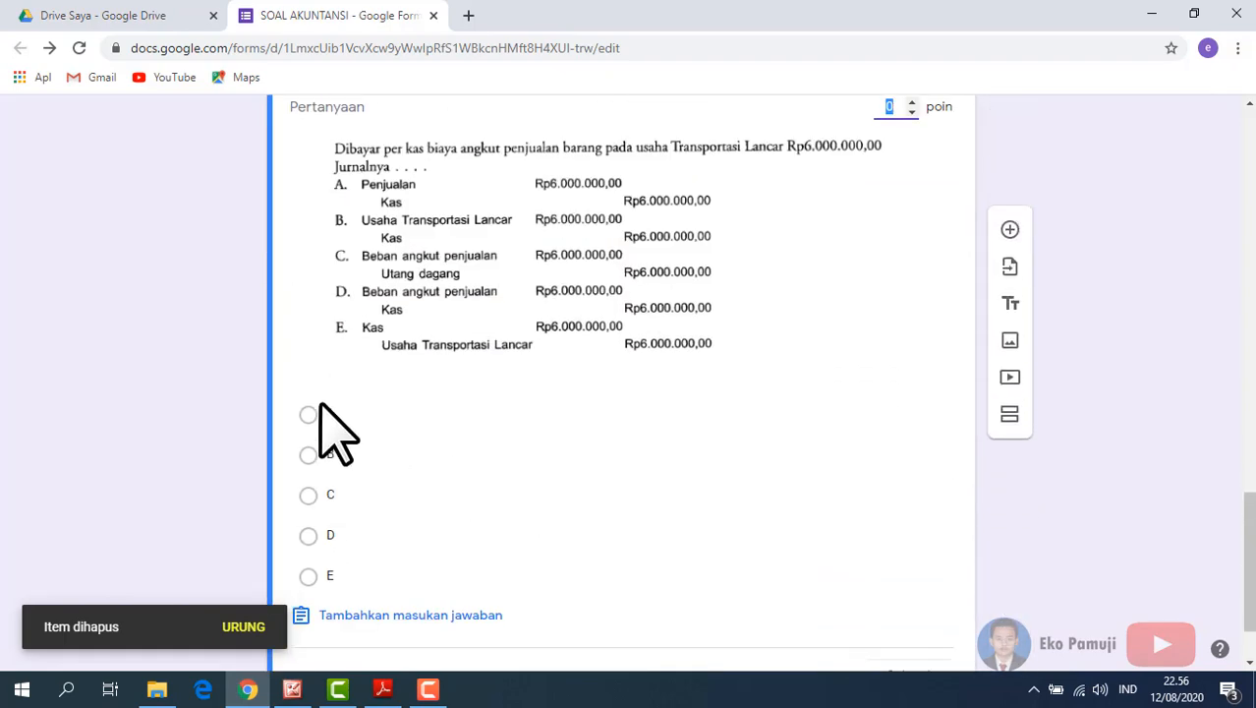
{"action": "left_click", "coordinate": [310, 495]}
{"action": "scroll", "coordinate": [737, 295], "scroll_direction": "up", "scroll_amount": 2}
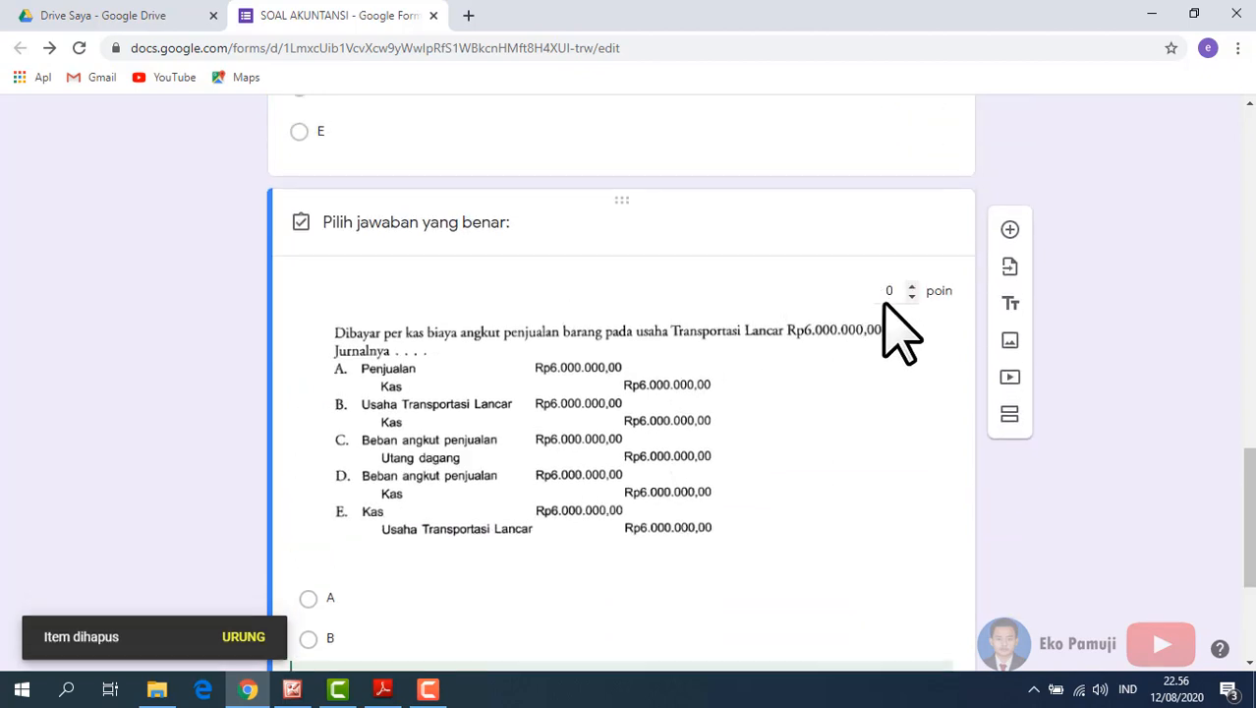
{"action": "type", "text": "0"}
{"action": "scroll", "coordinate": [1074, 365], "scroll_direction": "down", "scroll_amount": 3}
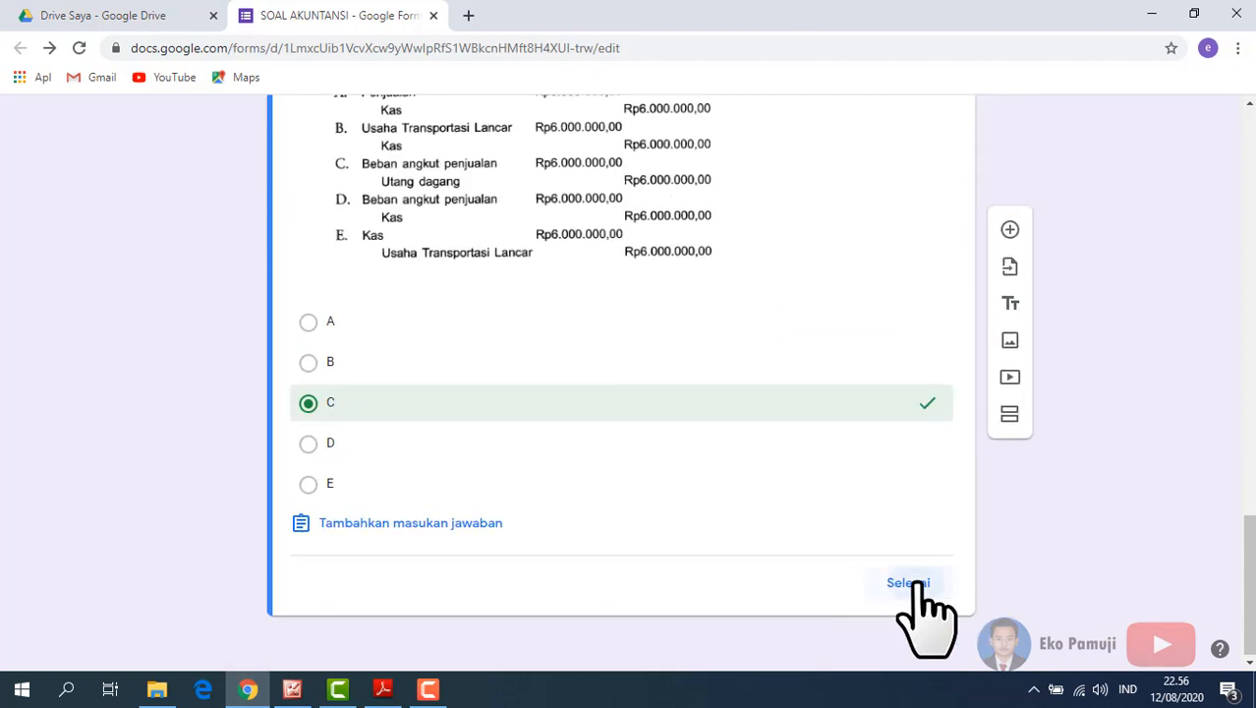
{"action": "left_click", "coordinate": [907, 582]}
{"action": "left_click", "coordinate": [699, 578]}
- Copy the form's share link from the sending options with the URL shortened
{"action": "scroll", "coordinate": [1254, 343], "scroll_direction": "up", "scroll_amount": 13}
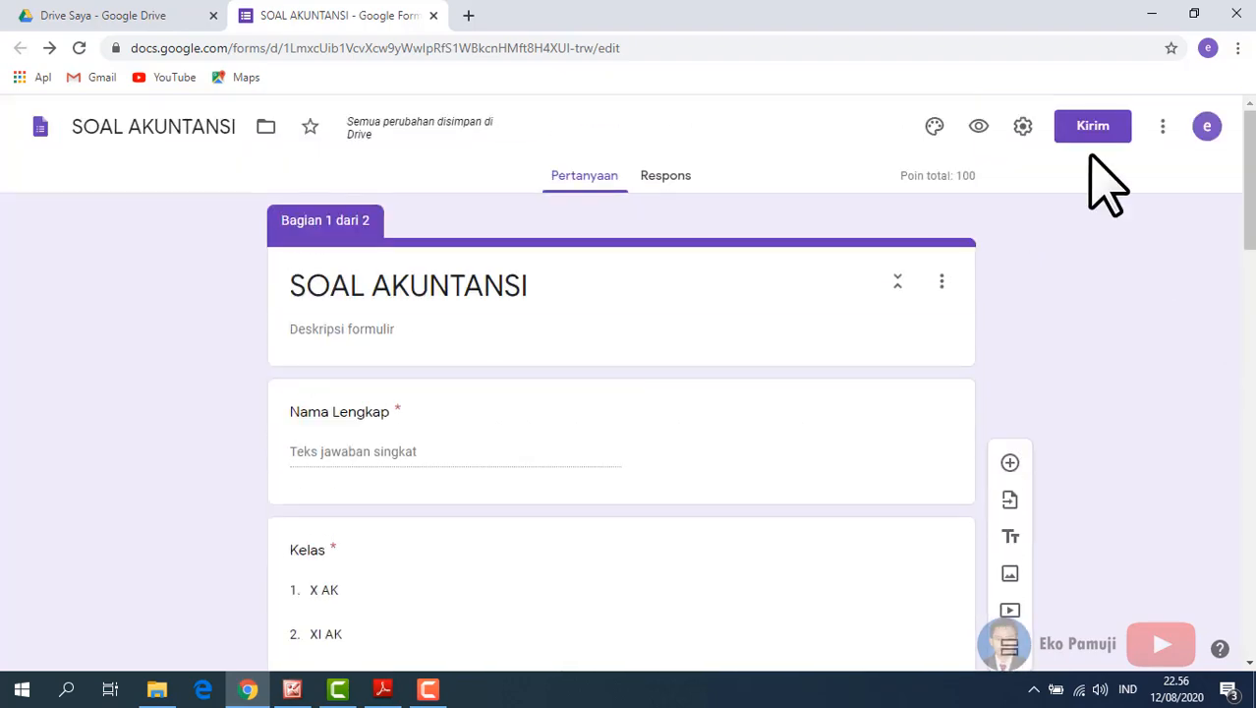
{"action": "left_click", "coordinate": [1091, 138]}
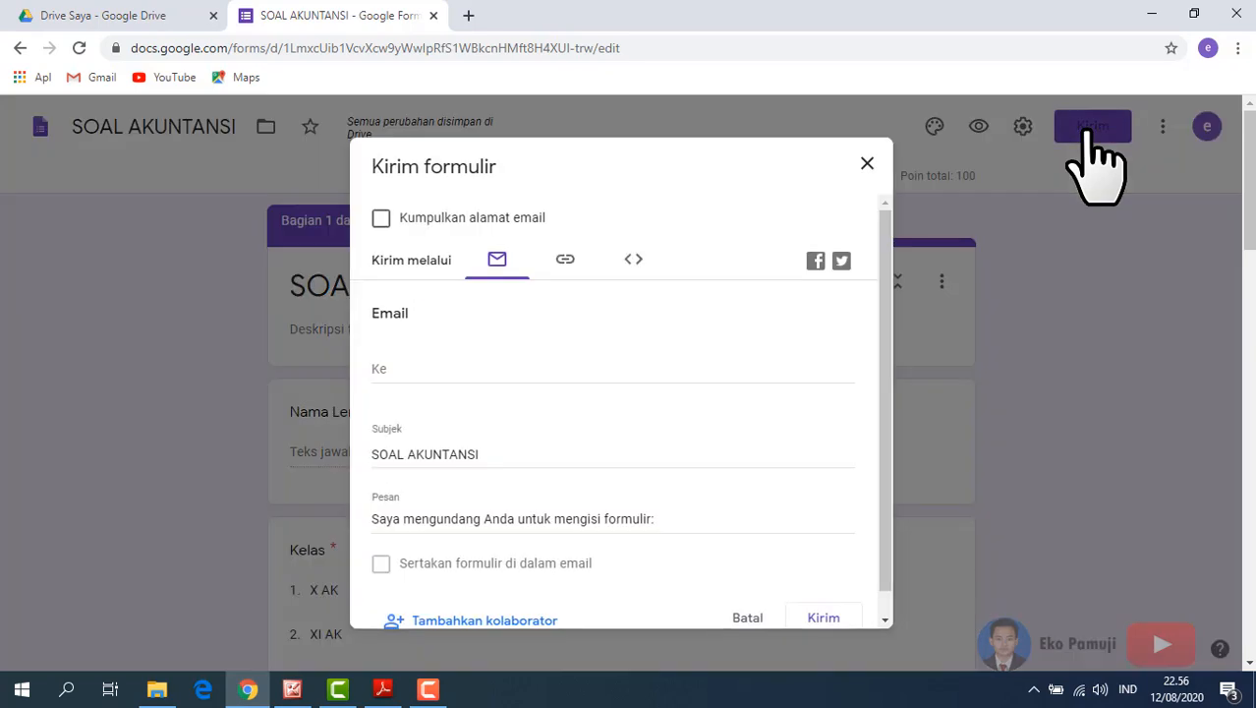
{"action": "left_click", "coordinate": [565, 261]}
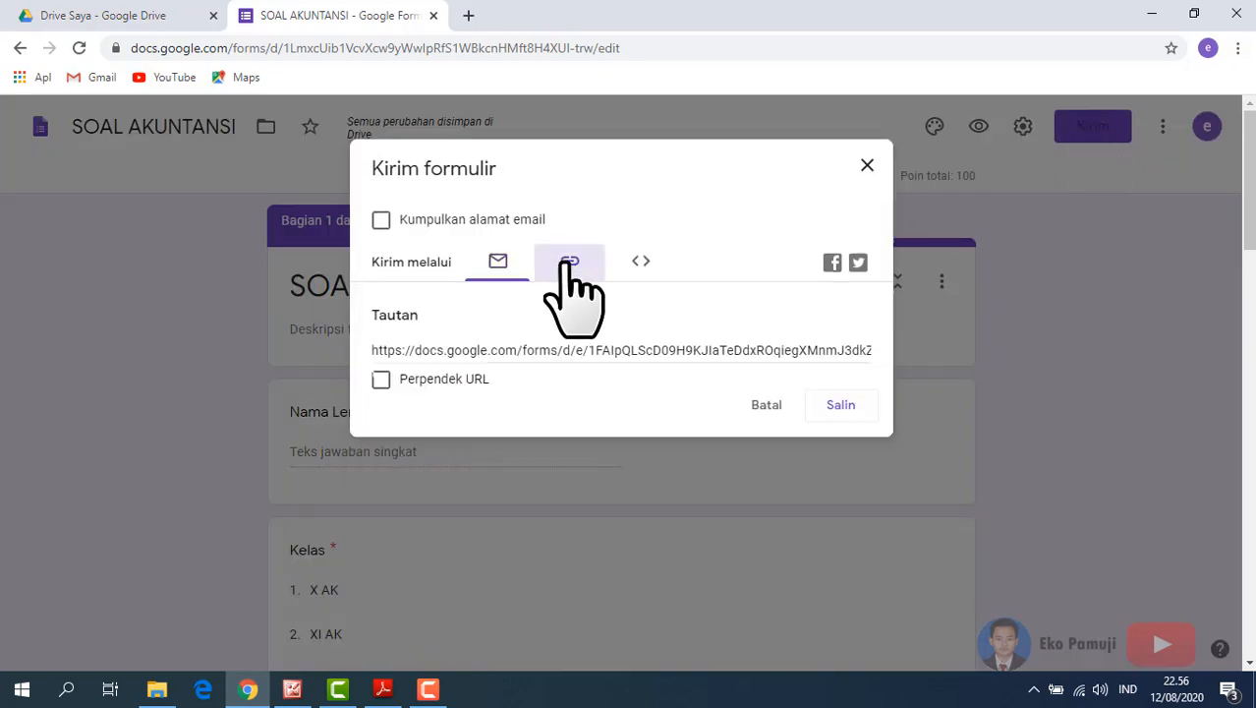
{"action": "left_click", "coordinate": [381, 380]}
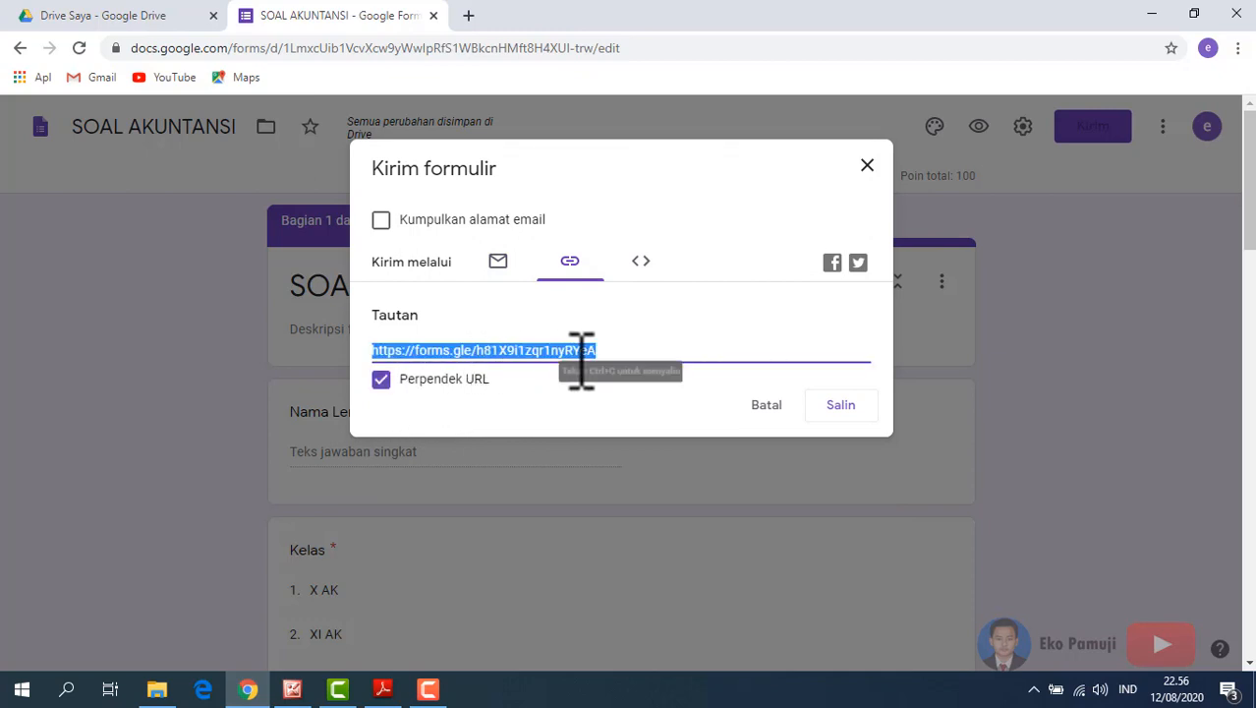
{"action": "left_click", "coordinate": [836, 404]}
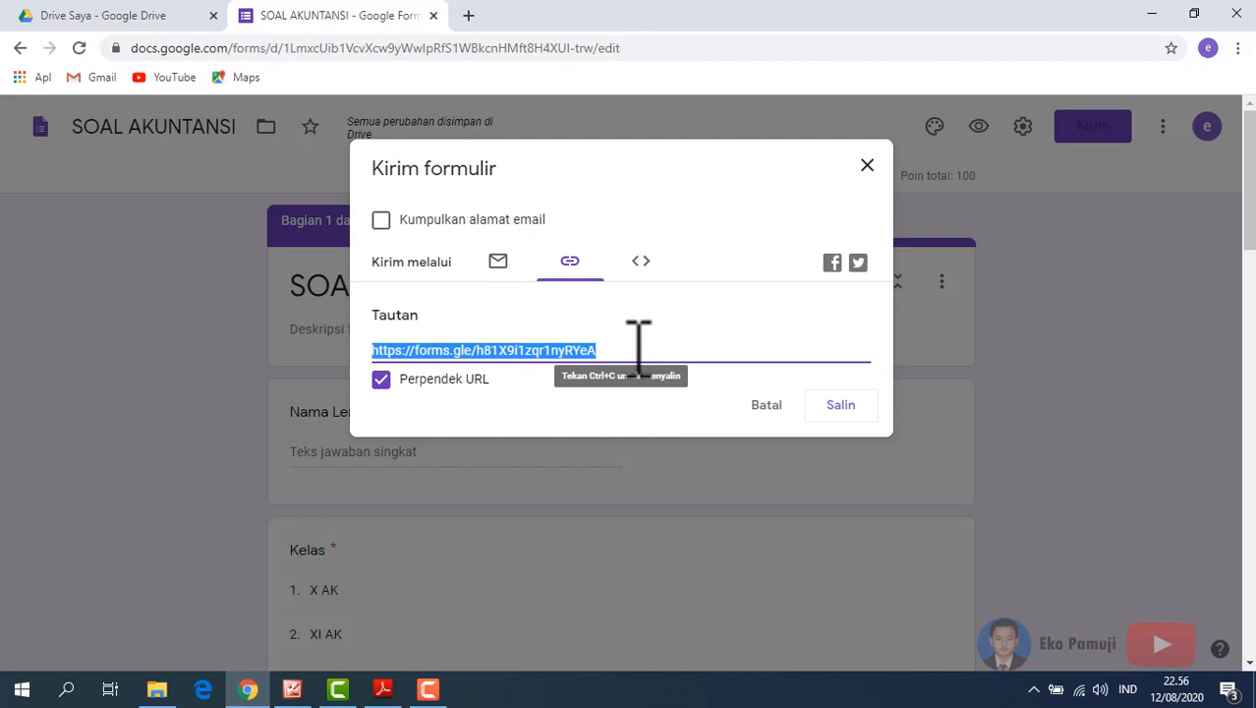
{"action": "right_click", "coordinate": [611, 375]}
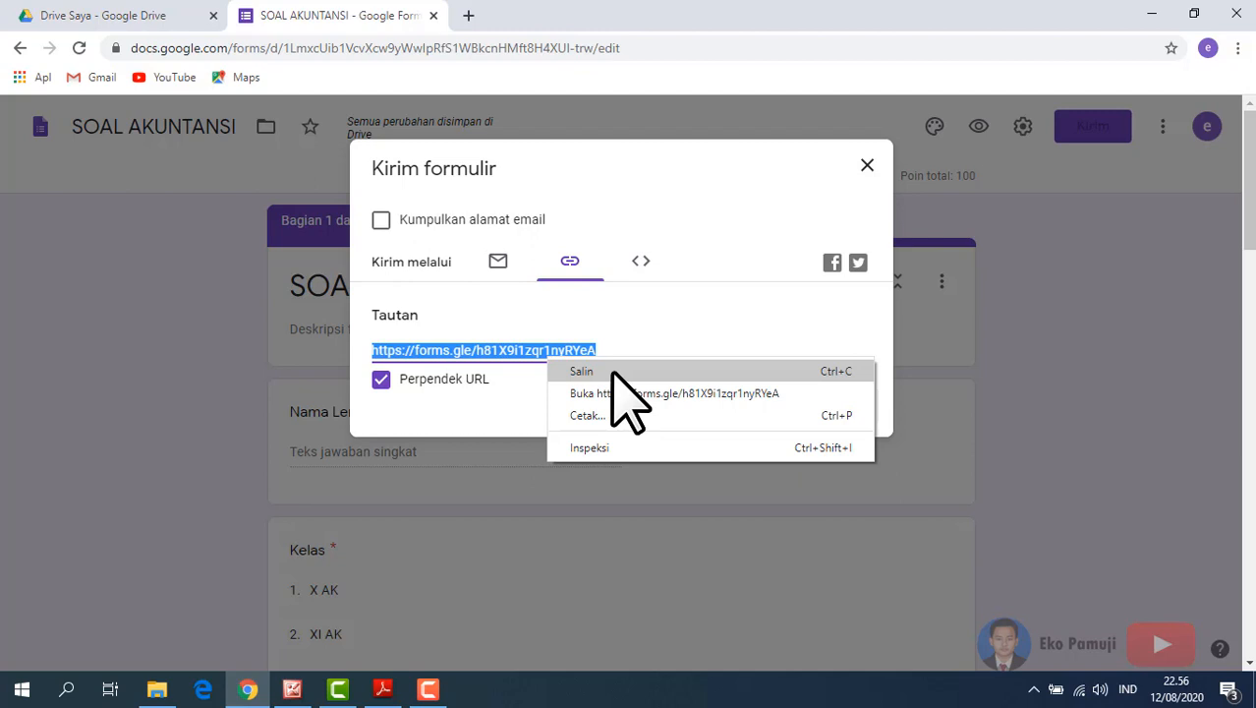
{"action": "left_click", "coordinate": [612, 372]}
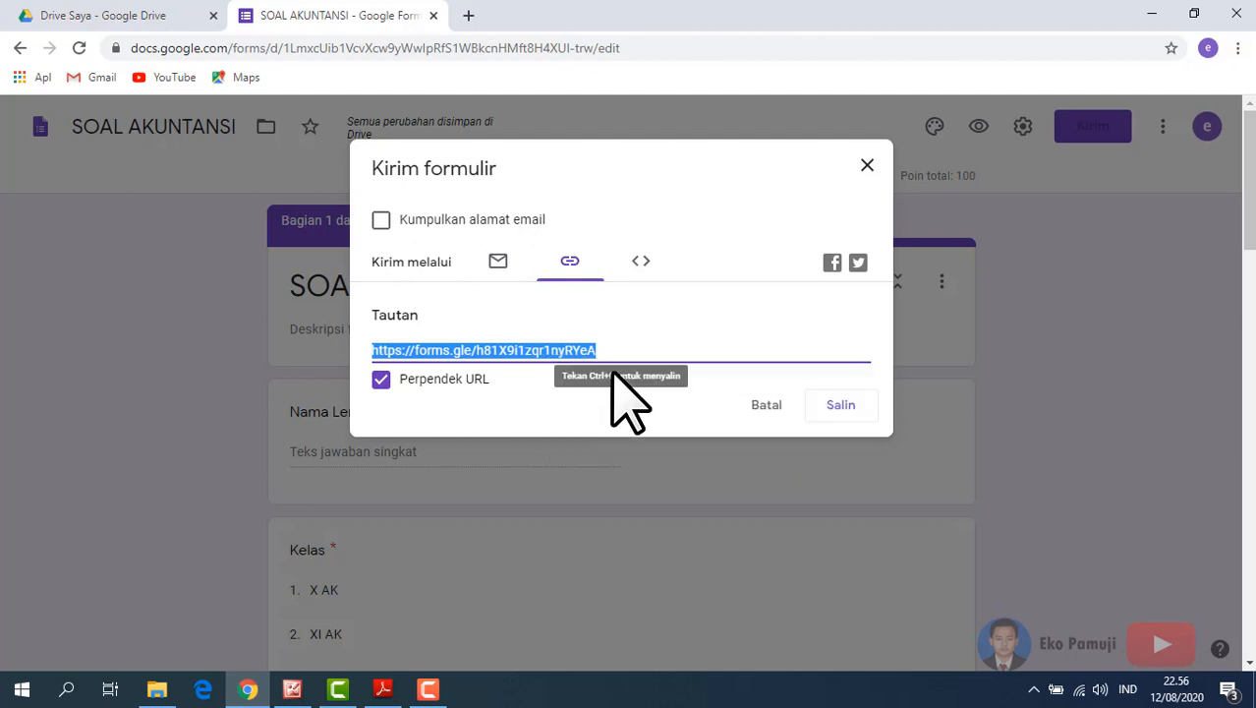
- Open the copied form link in a new browser tab
{"action": "left_click", "coordinate": [469, 27]}
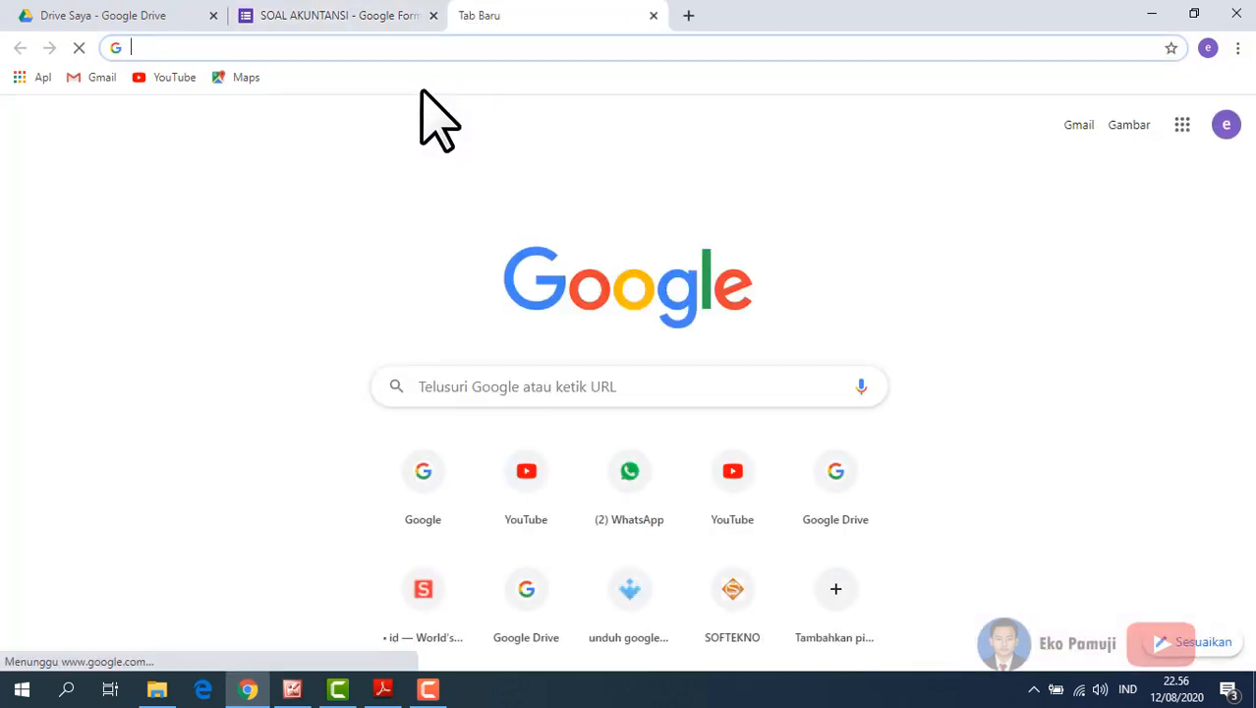
{"action": "key", "text": "ctrl+v"}
{"action": "key", "text": "Return"}
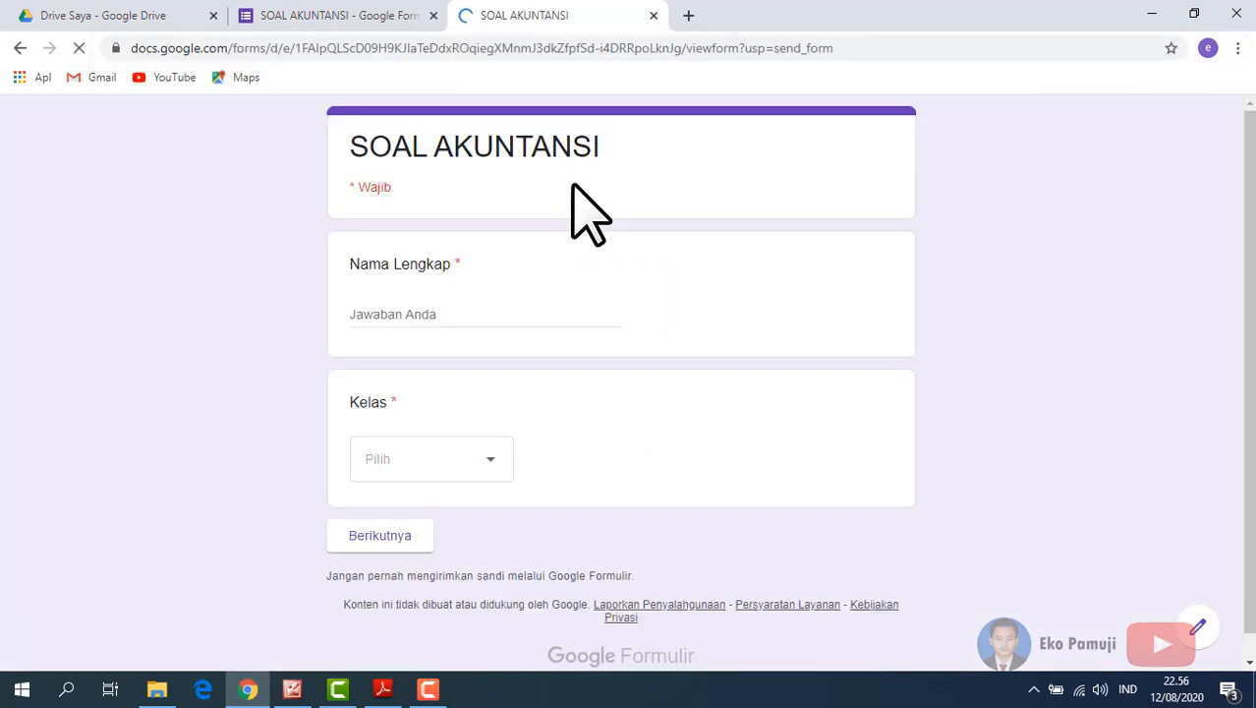
- Fill in the respondent's name, choose class X AK and continue to the UTS section
{"action": "left_click", "coordinate": [432, 313]}
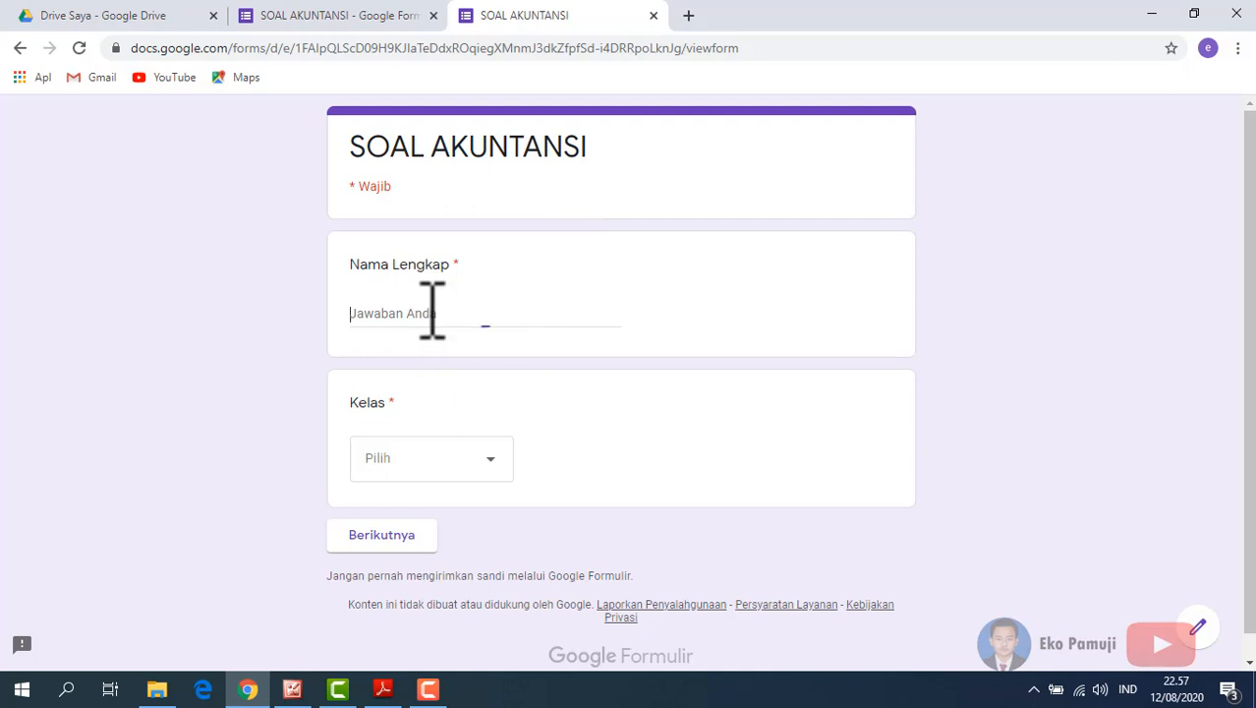
{"action": "type", "text": "EKO"}
{"action": "left_click", "coordinate": [443, 469]}
{"action": "left_click", "coordinate": [404, 530]}
{"action": "left_click", "coordinate": [395, 537]}
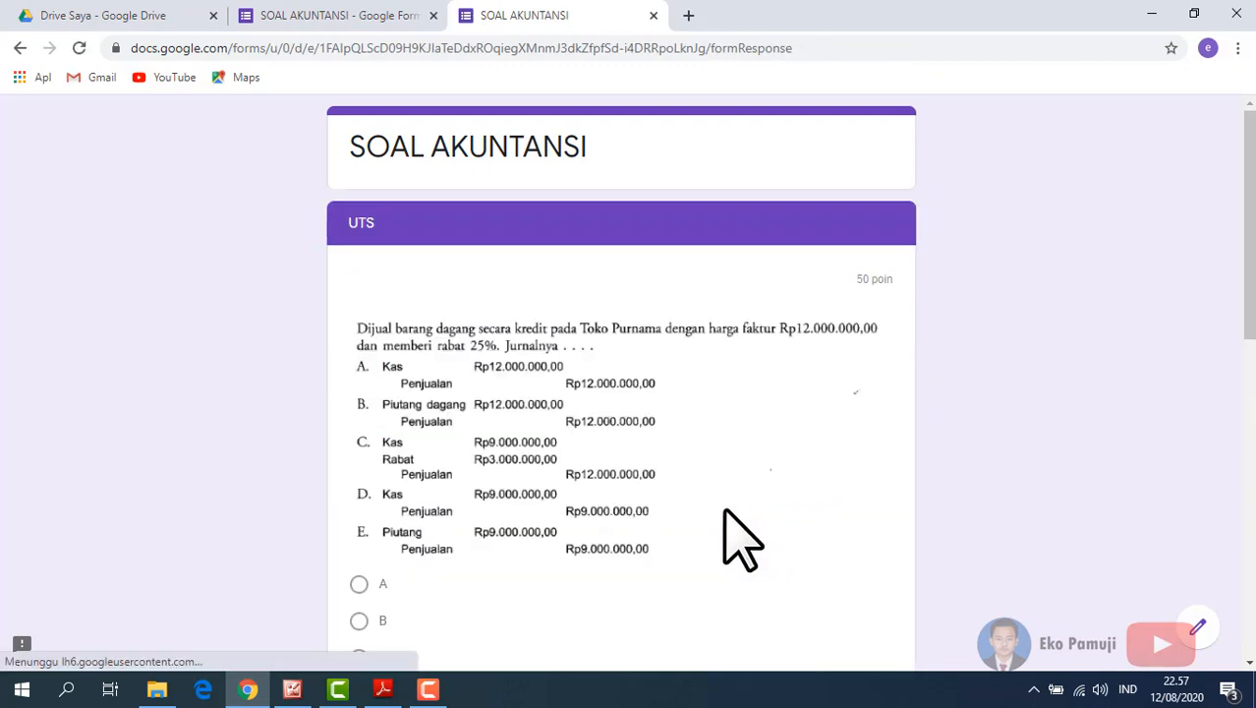
- Enlarge the page slightly and answer the first UTS question with option A
{"action": "key", "text": "ctrl+plus"}
{"action": "key", "text": "ctrl+plus"}
{"action": "key", "text": "ctrl+plus"}
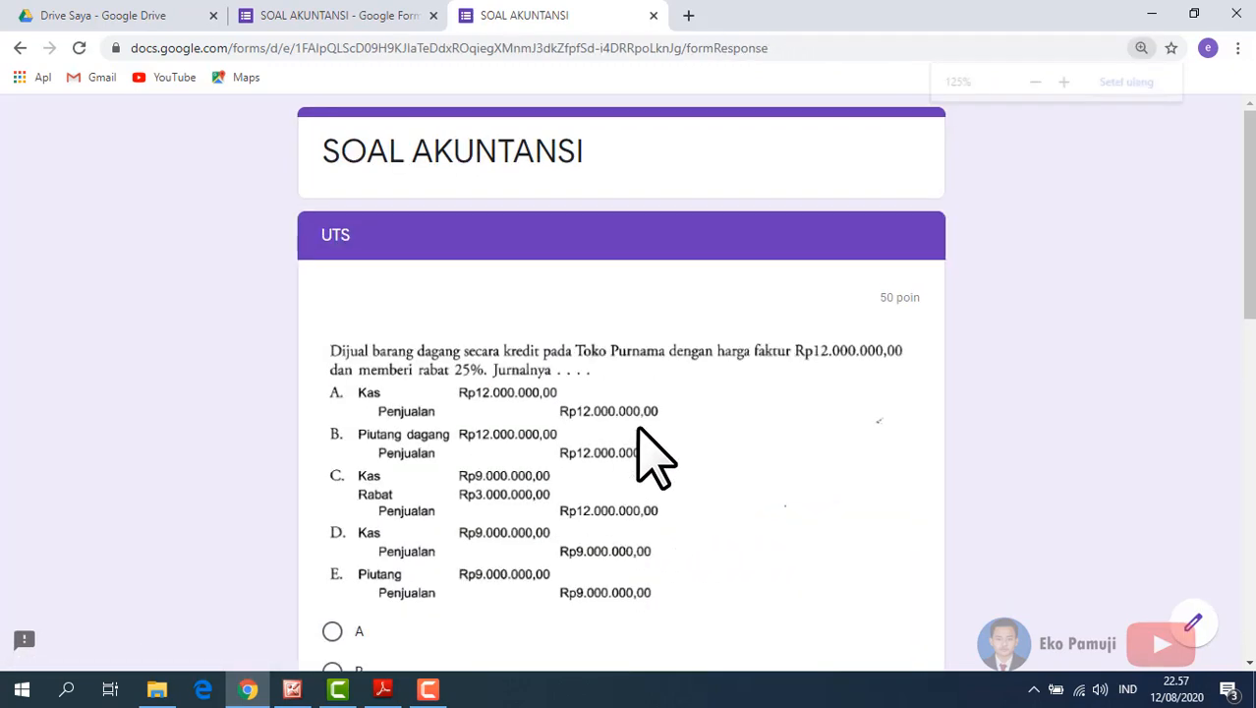
{"action": "scroll", "coordinate": [654, 457], "scroll_direction": "down", "scroll_amount": 2}
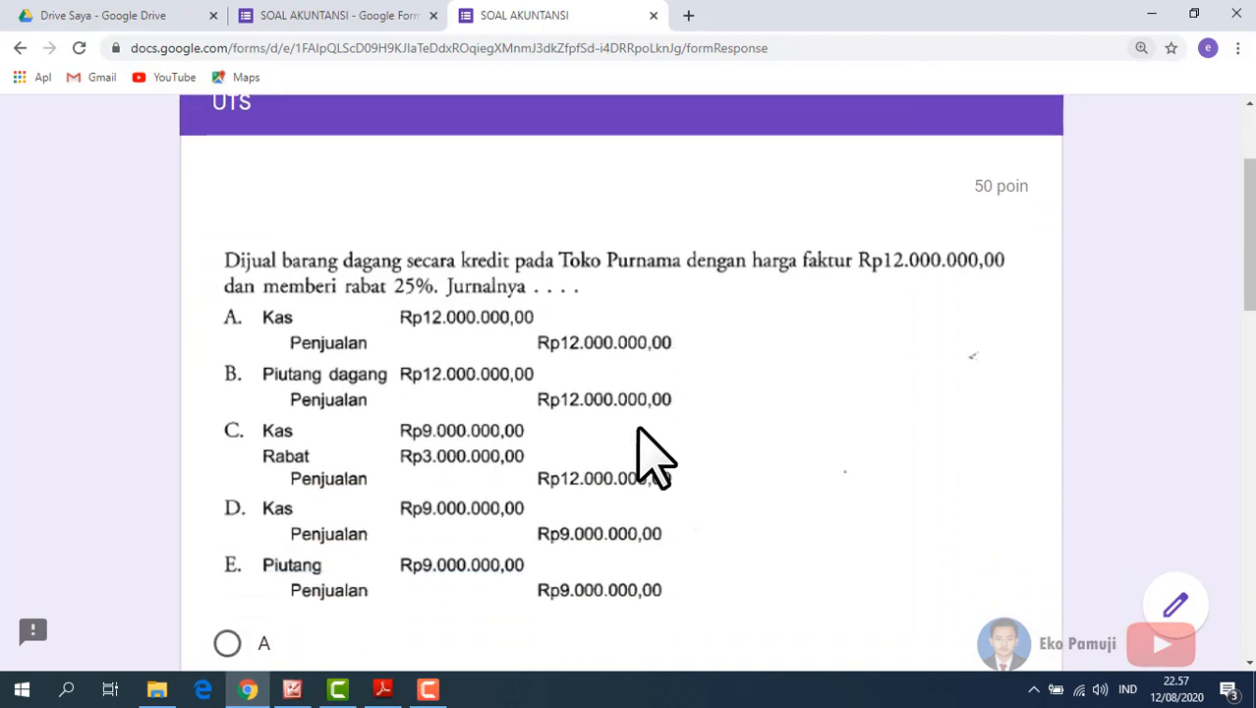
{"action": "key", "text": "ctrl+minus"}
{"action": "key", "text": "ctrl+minus"}
{"action": "scroll", "coordinate": [639, 427], "scroll_direction": "down", "scroll_amount": 1}
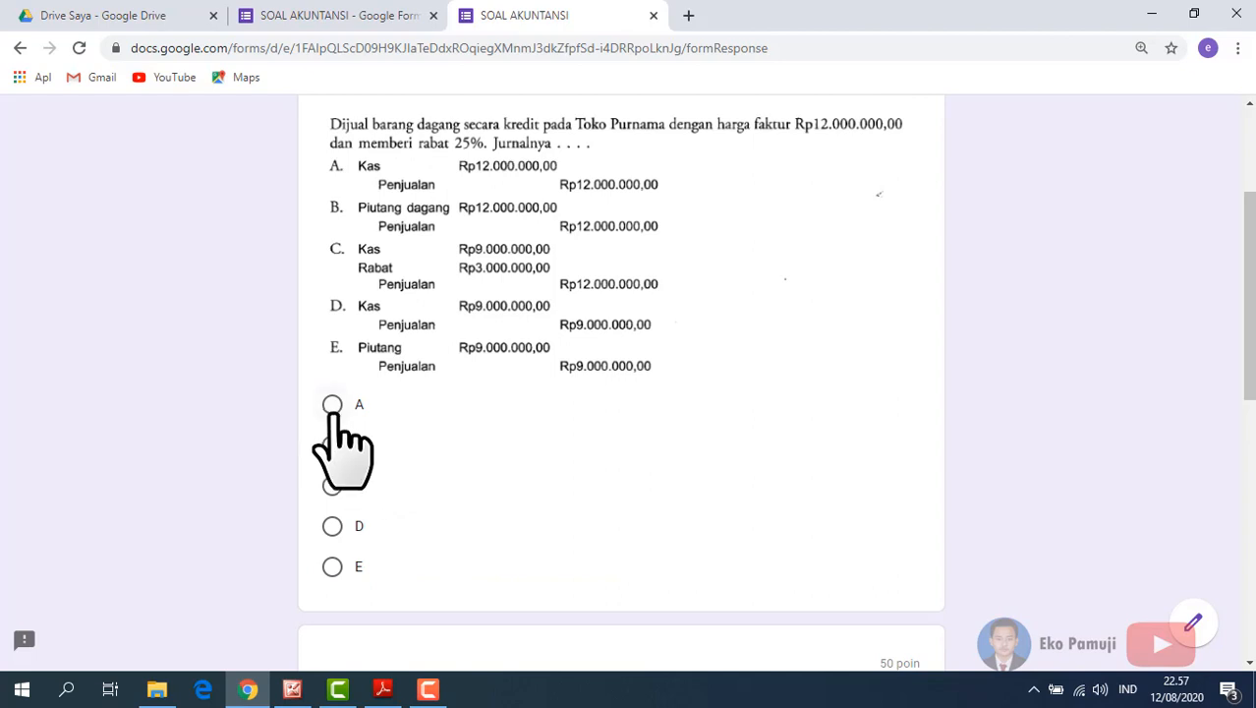
{"action": "left_click", "coordinate": [371, 423]}
- Answer the second UTS question with option C and submit the form
{"action": "scroll", "coordinate": [799, 463], "scroll_direction": "down", "scroll_amount": 5}
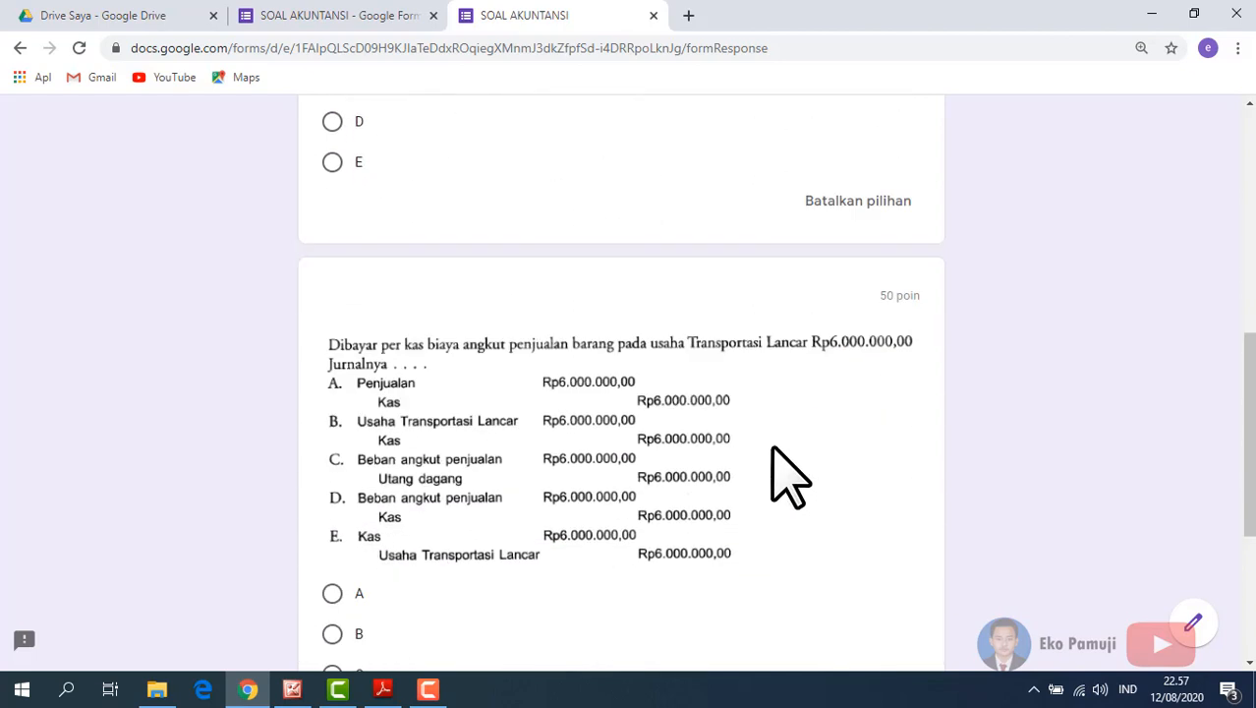
{"action": "scroll", "coordinate": [359, 546], "scroll_direction": "down", "scroll_amount": 1}
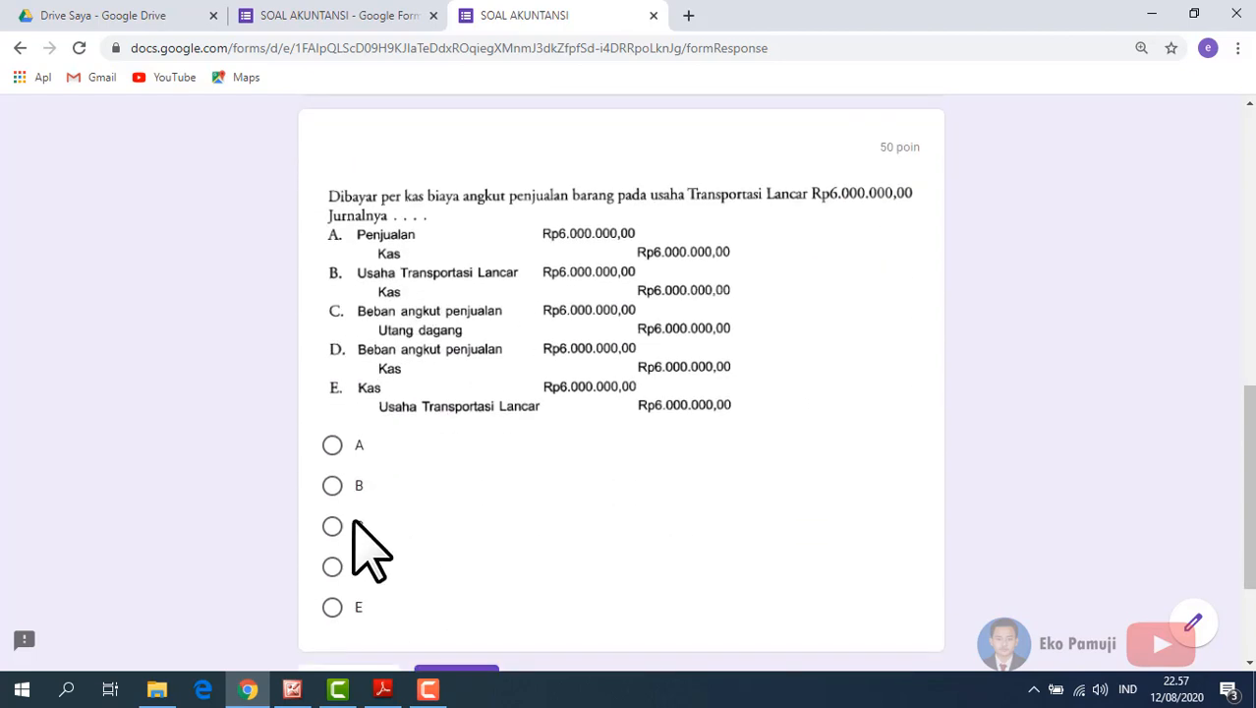
{"action": "left_click", "coordinate": [332, 527]}
{"action": "scroll", "coordinate": [869, 568], "scroll_direction": "down", "scroll_amount": 2}
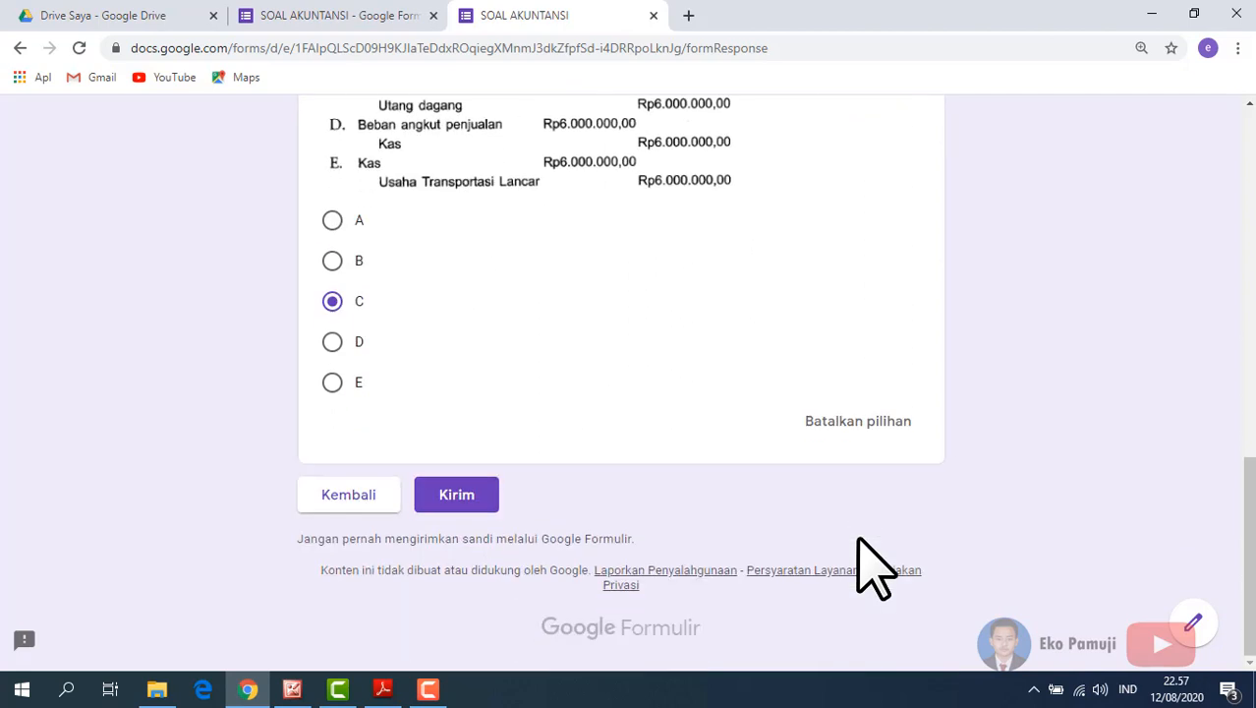
{"action": "left_click", "coordinate": [470, 499]}
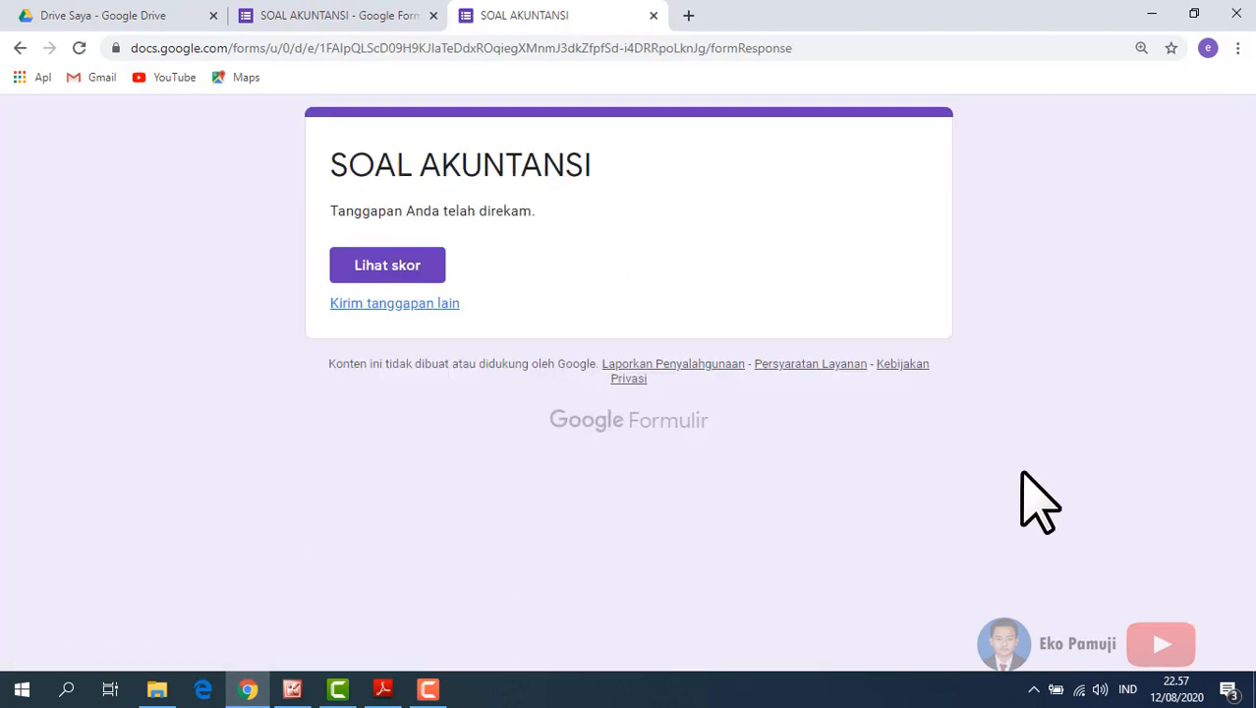
- View the submitted response's score and examine the total points and the marking of each UTS question
{"action": "left_click", "coordinate": [398, 266]}
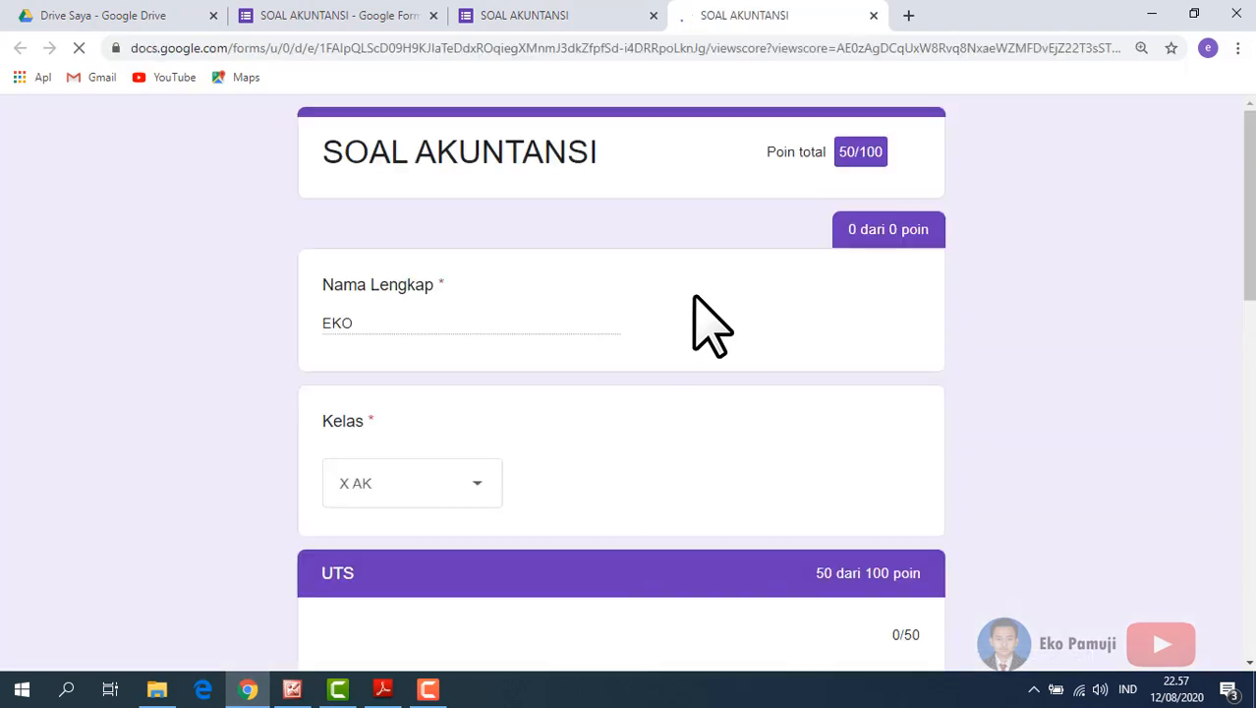
{"action": "scroll", "coordinate": [506, 412], "scroll_direction": "down", "scroll_amount": 2}
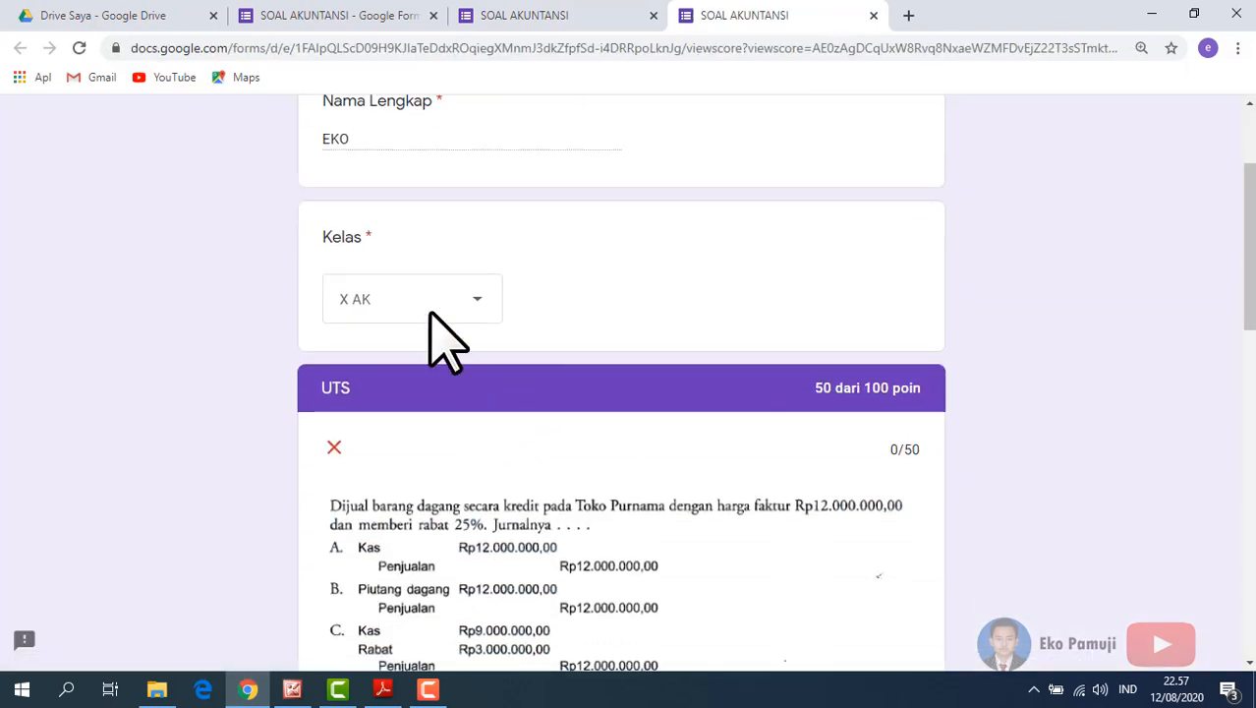
{"action": "scroll", "coordinate": [792, 372], "scroll_direction": "up", "scroll_amount": 2}
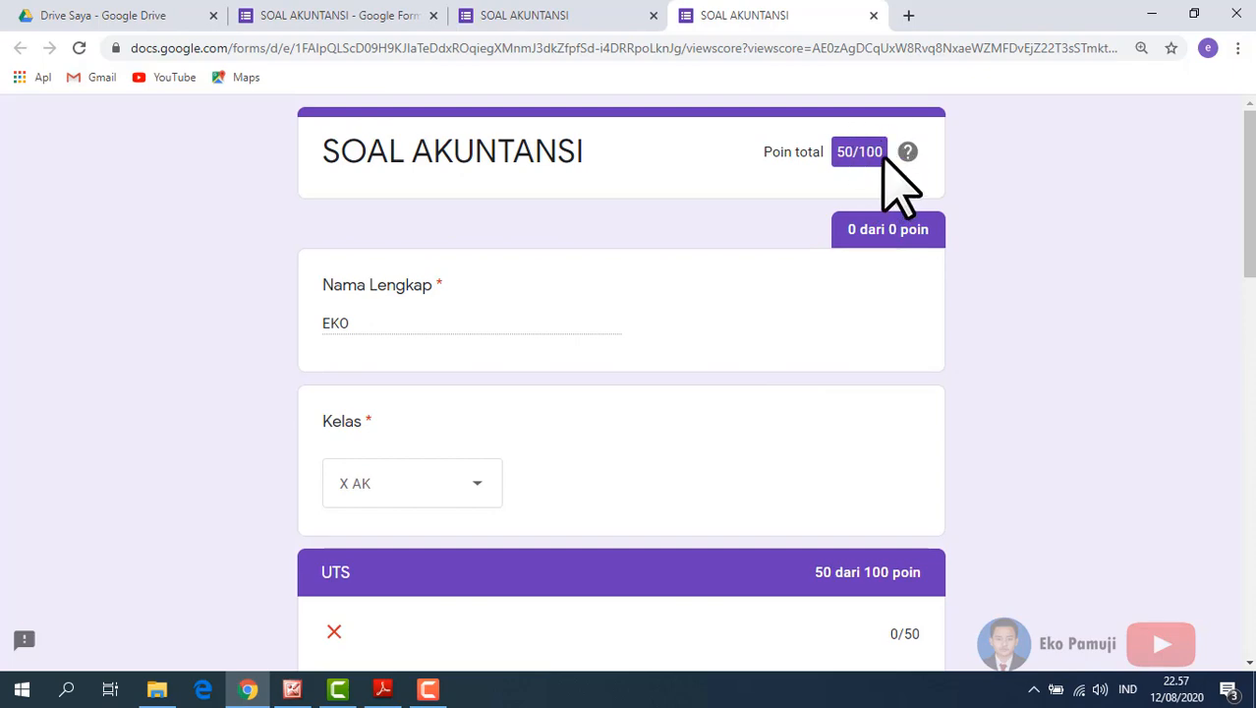
{"action": "scroll", "coordinate": [589, 502], "scroll_direction": "down", "scroll_amount": 2}
{"action": "scroll", "coordinate": [688, 520], "scroll_direction": "down", "scroll_amount": 3}
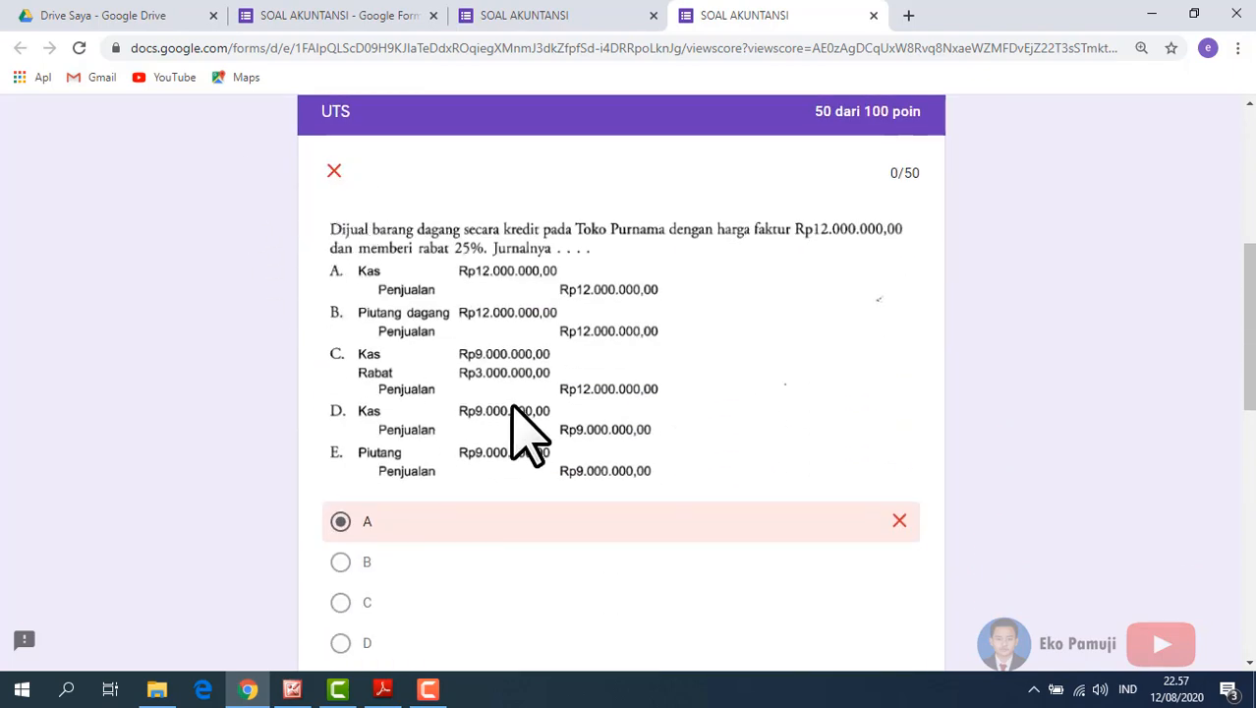
{"action": "scroll", "coordinate": [524, 430], "scroll_direction": "down", "scroll_amount": 4}
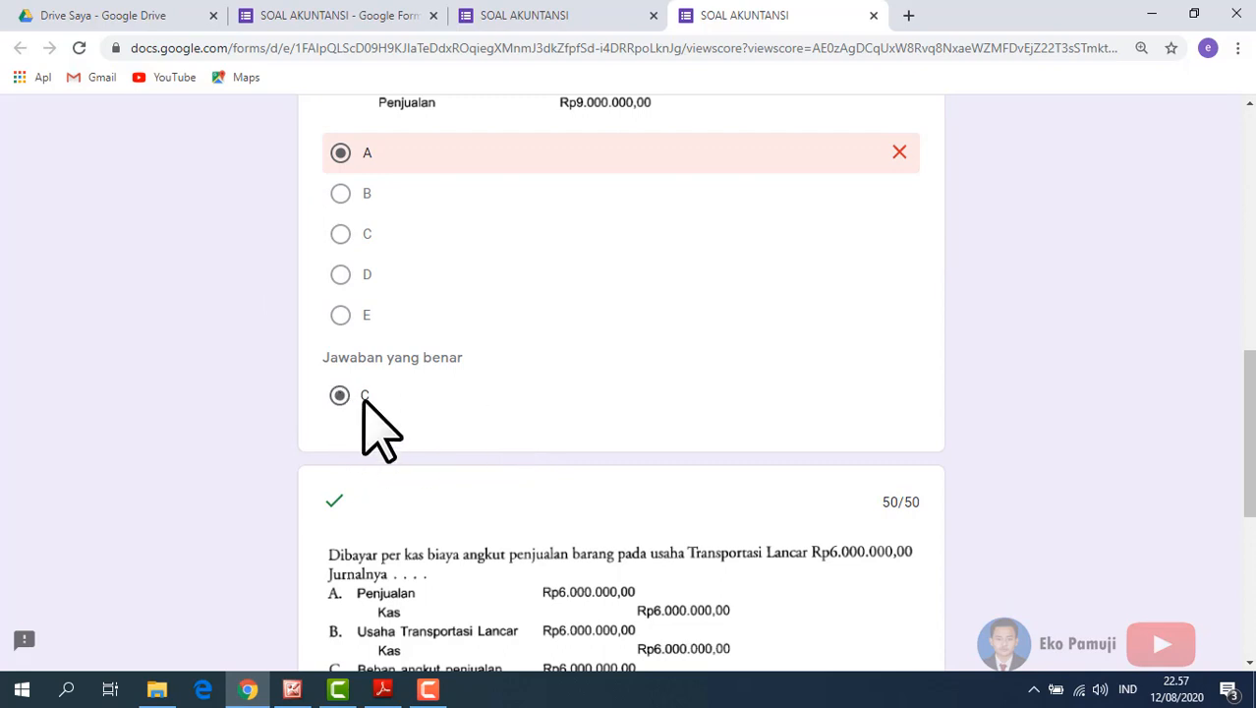
{"action": "scroll", "coordinate": [378, 422], "scroll_direction": "down", "scroll_amount": 4}
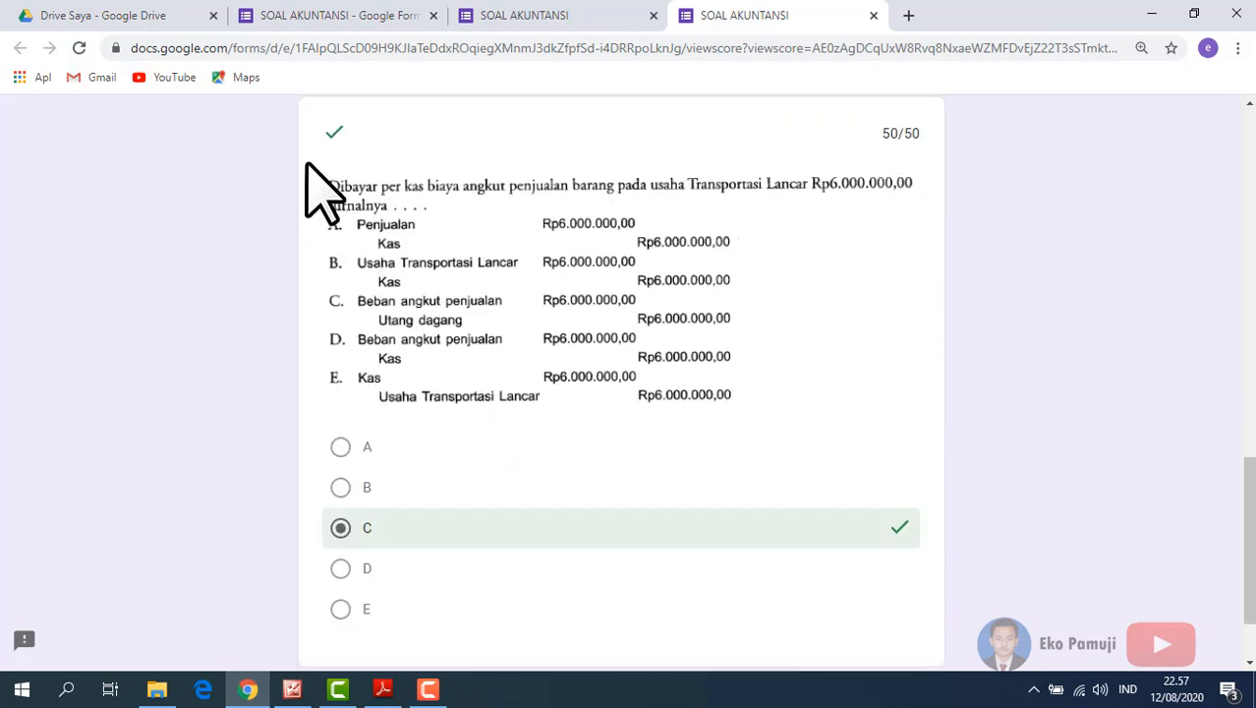
{"action": "scroll", "coordinate": [491, 457], "scroll_direction": "down", "scroll_amount": 1}
{"action": "scroll", "coordinate": [633, 422], "scroll_direction": "up", "scroll_amount": 1}
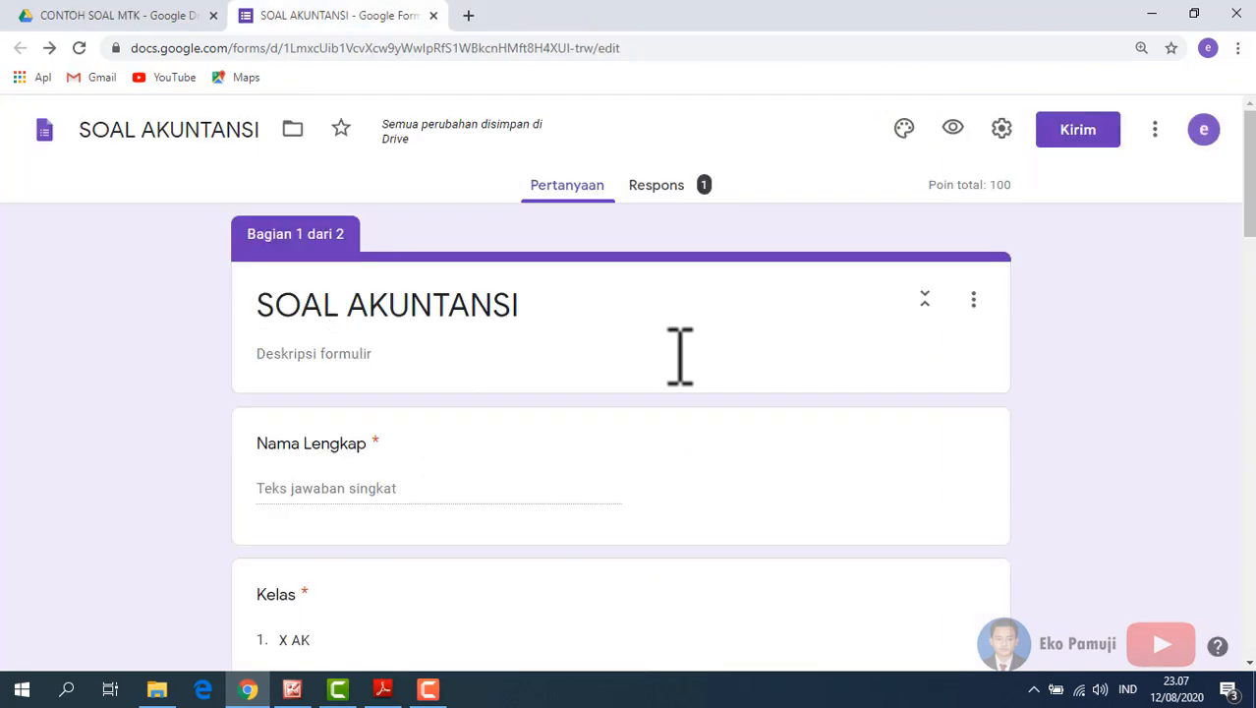